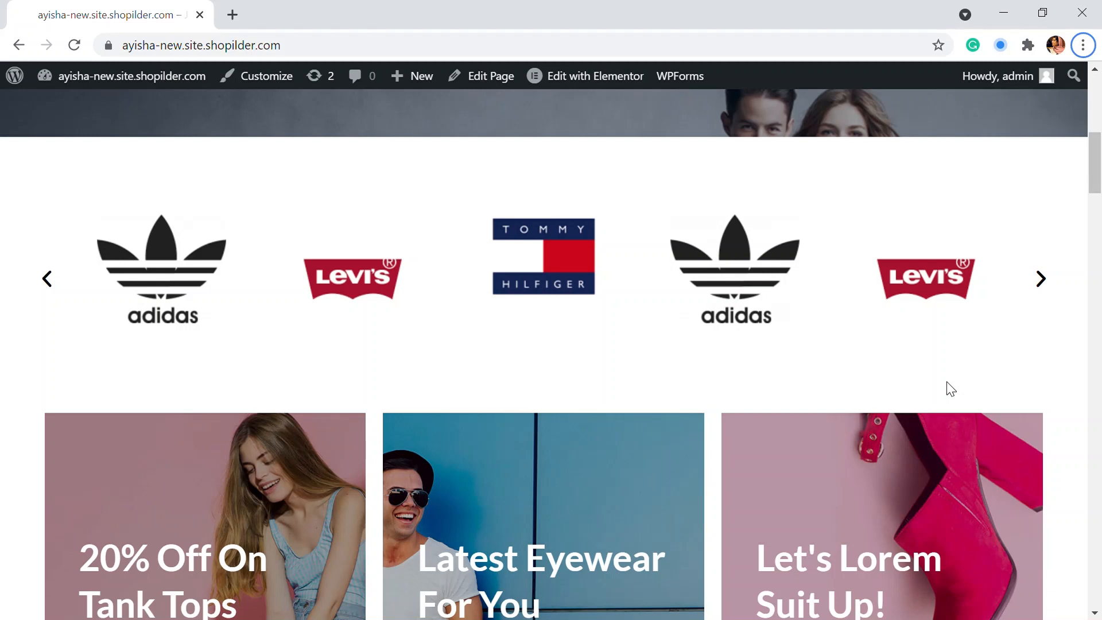
# Step: Look over the store's home page, including the brand logos, offer banners and category section
pyautogui.scroll(-3, 947, 388)
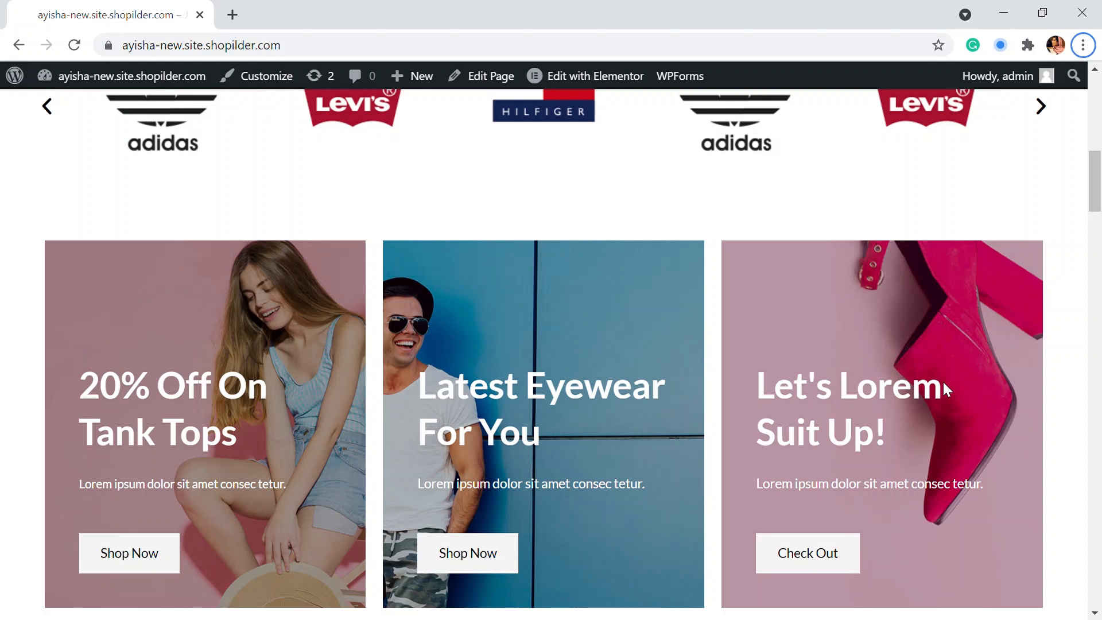
pyautogui.scroll(-1, 942, 379)
pyautogui.scroll(-1, 942, 381)
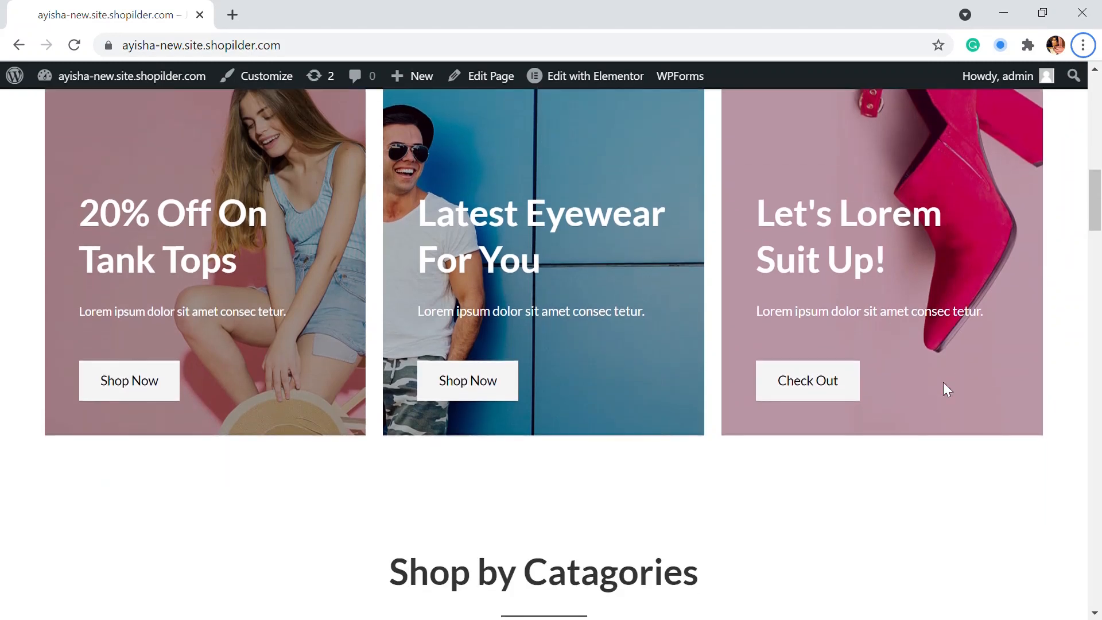
pyautogui.scroll(-1, 946, 389)
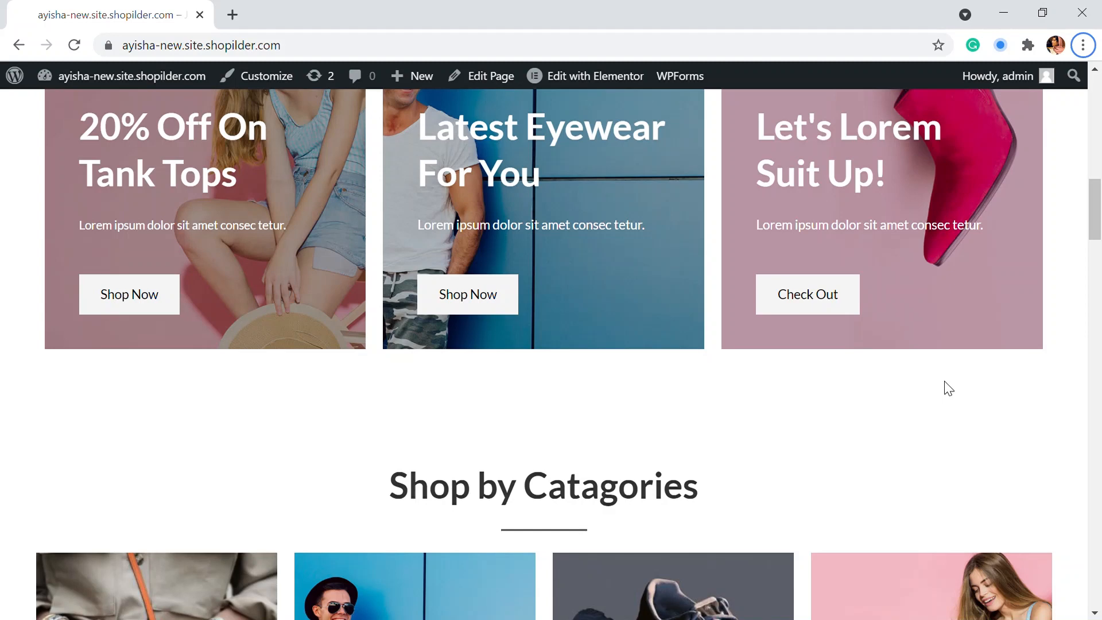
pyautogui.scroll(8, 948, 389)
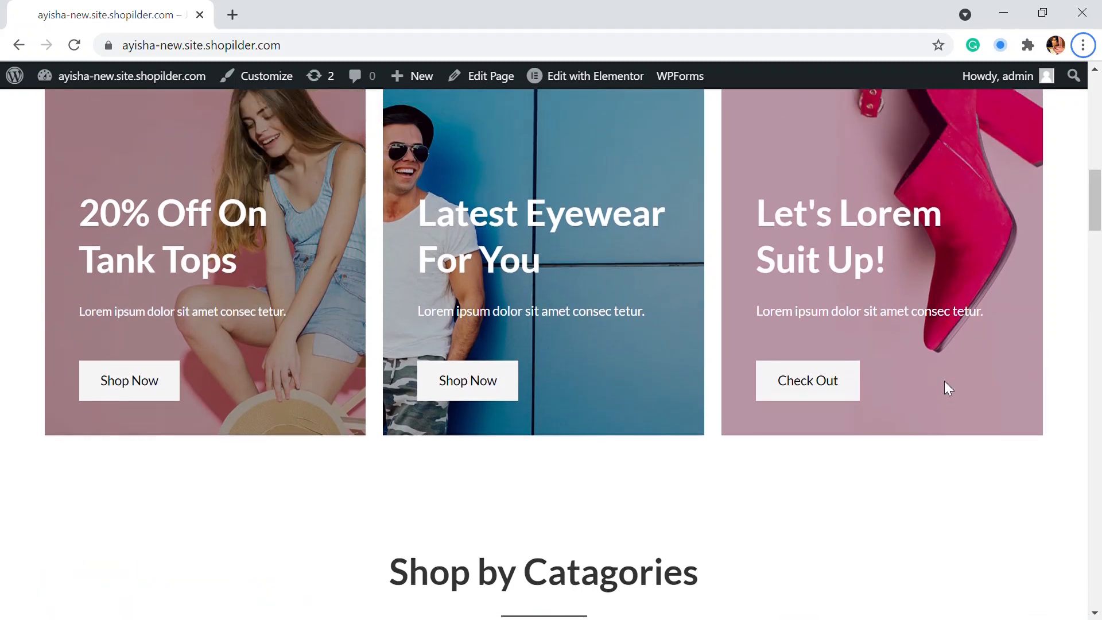
pyautogui.scroll(4, 973, 405)
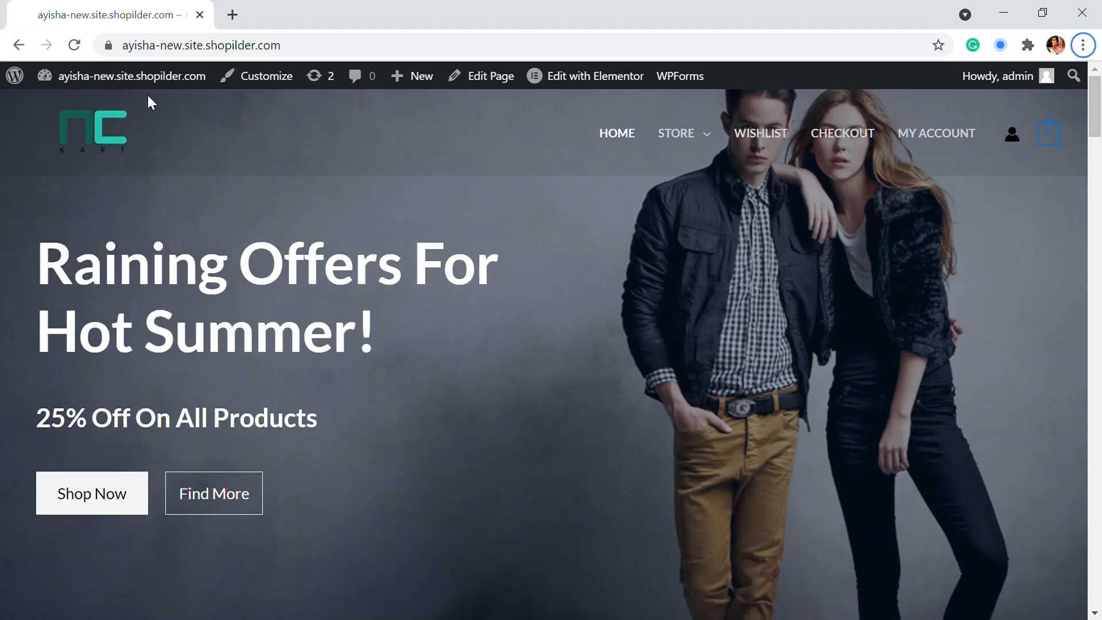
# Step: Open the site's WordPress dashboard and go to the page for adding new plugins
pyautogui.moveTo(160, 86)
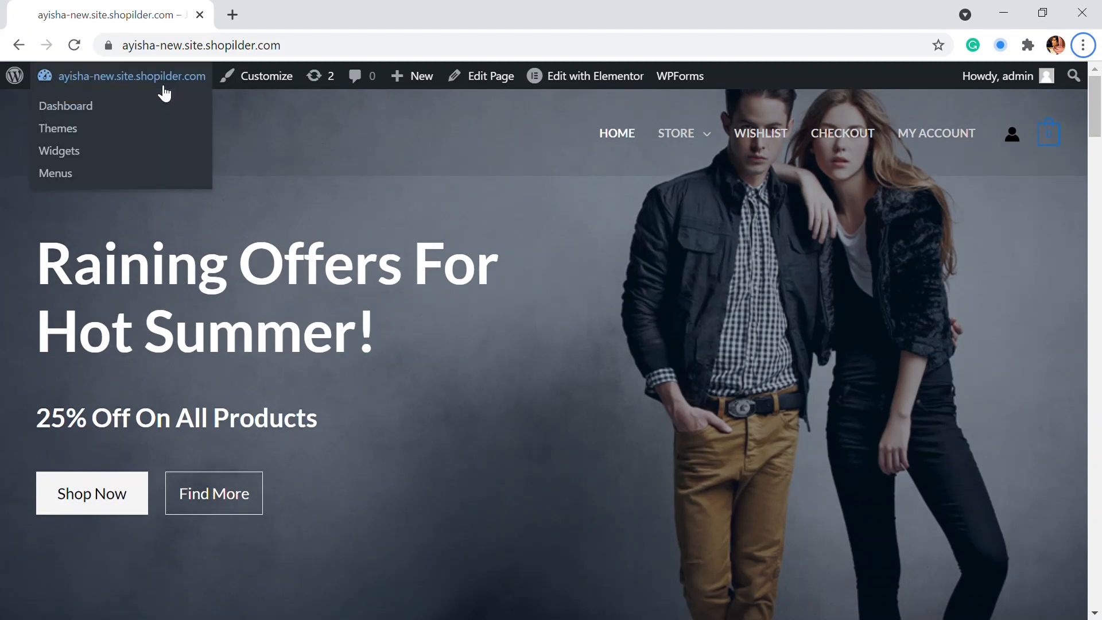
pyautogui.click(113, 108)
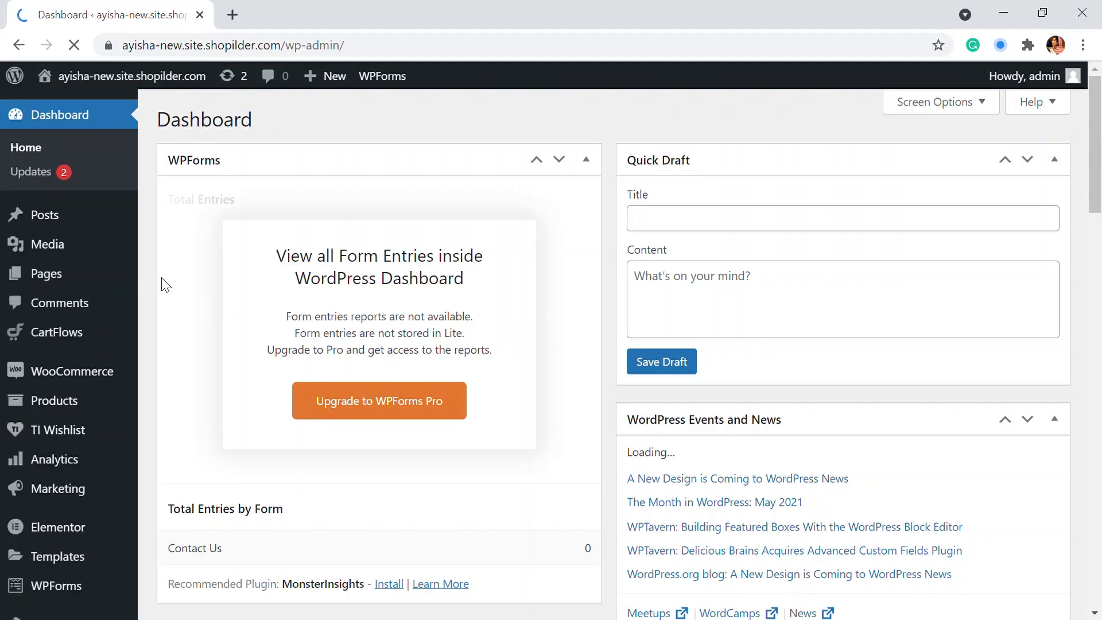
pyautogui.scroll(-3, 78, 516)
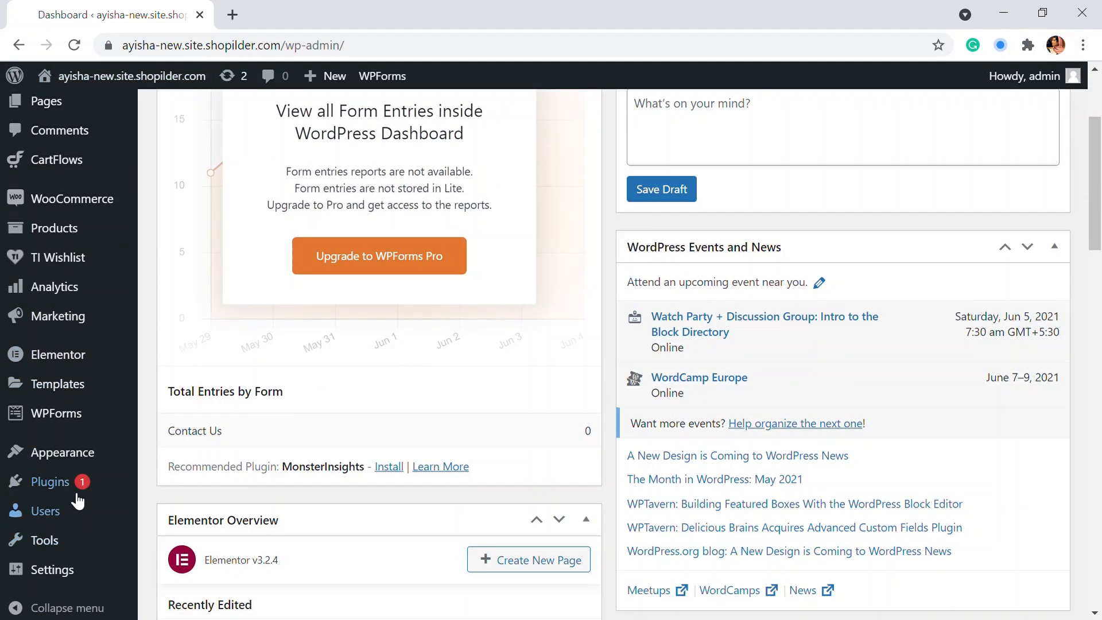
pyautogui.moveTo(81, 486)
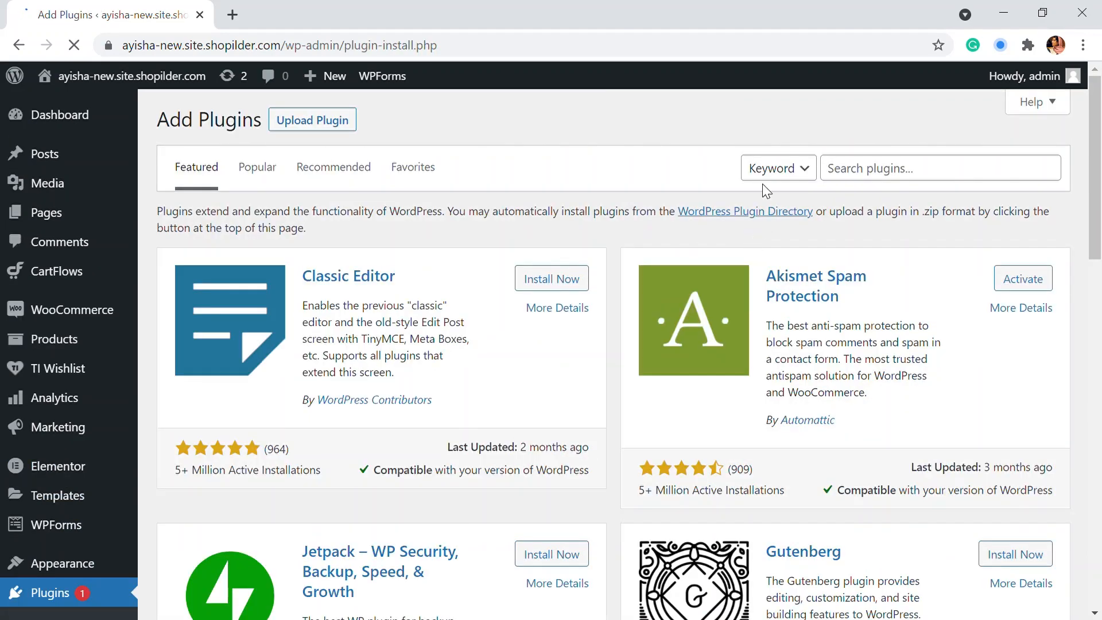
# Step: Search the plugins for "appmaker woocommerce", and install and activate Appmaker – Convert WooCommerce to Android & iOS Native Mobile Apps
pyautogui.click(900, 179)
pyautogui.write('appmaker')
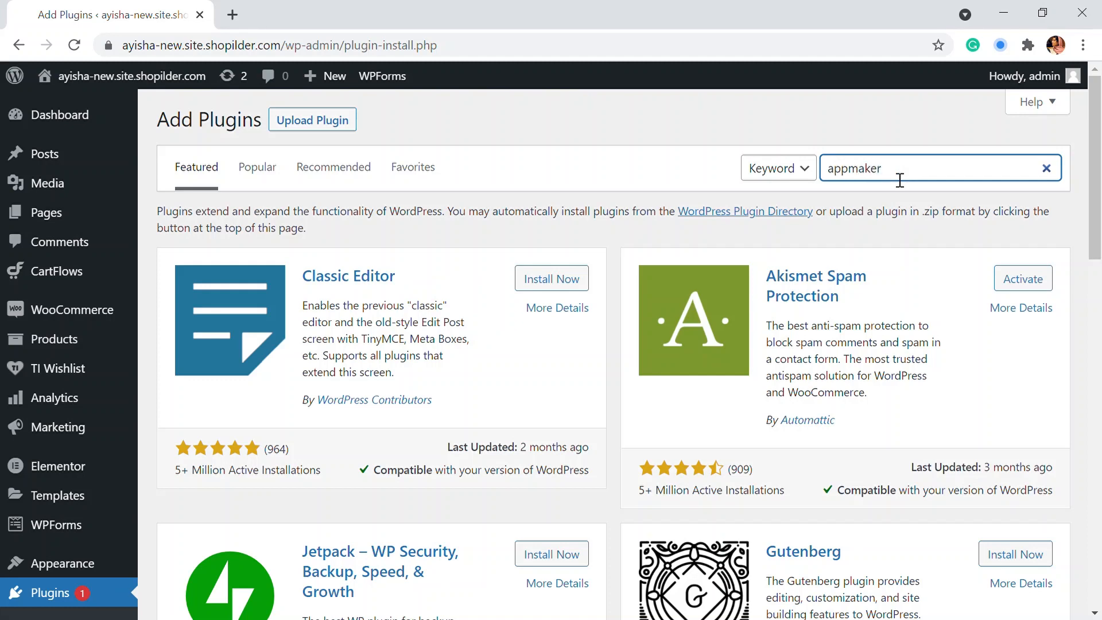
pyautogui.write('commerce')
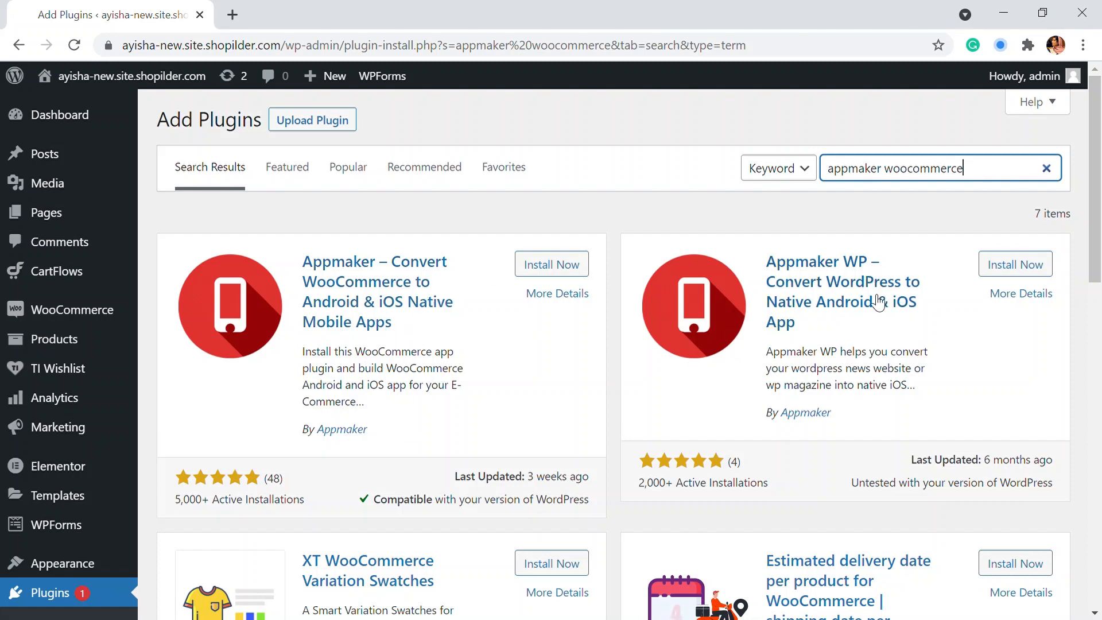
pyautogui.click(553, 271)
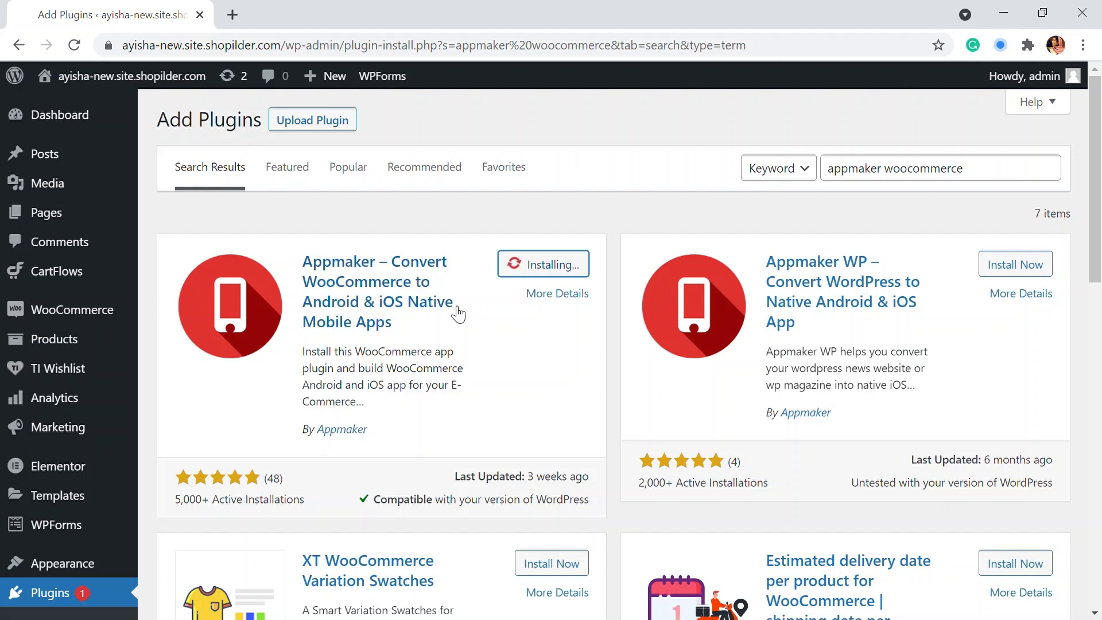
pyautogui.click(577, 275)
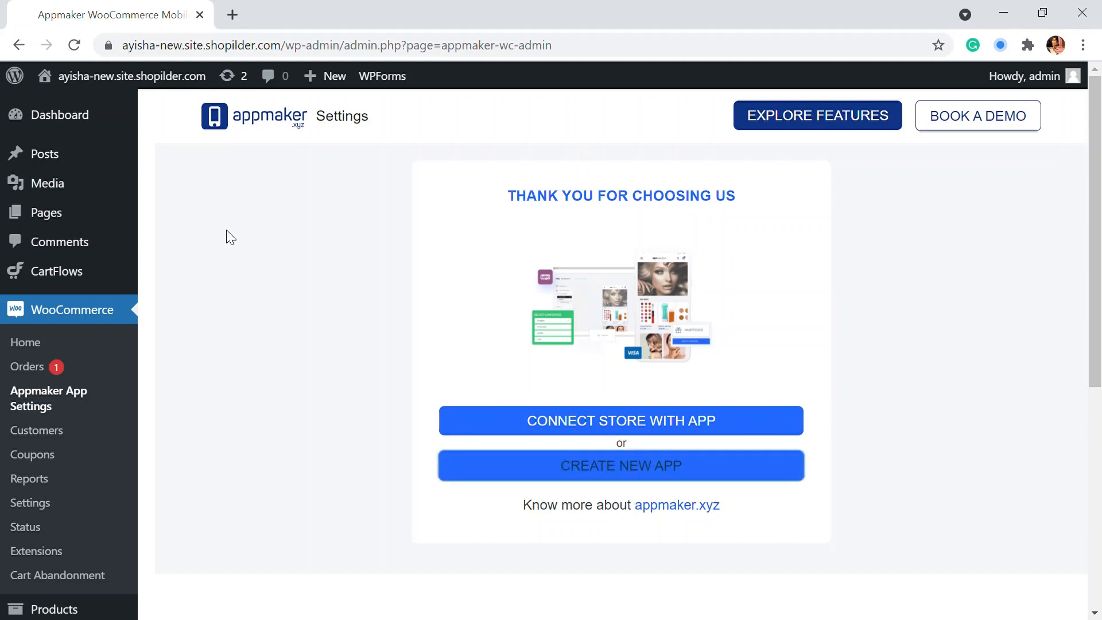
# Step: Create a new Appmaker app using the WordPress store's root URL, with the method "I want to build My App my self"
pyautogui.click(537, 466)
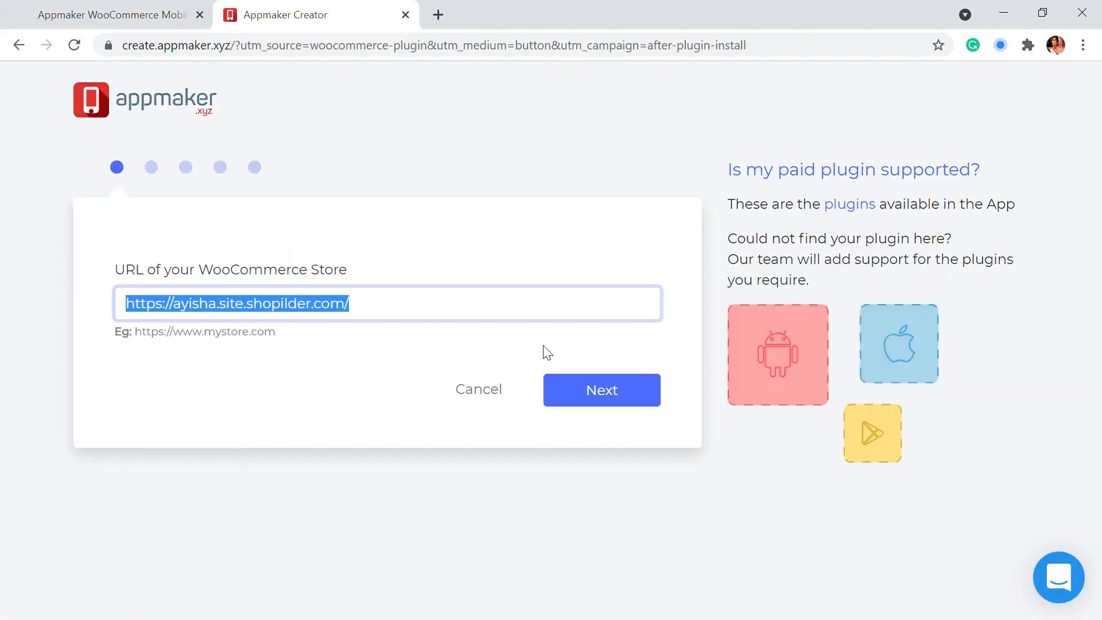
pyautogui.write('https://ayisha-new.site.shopilder.com/')
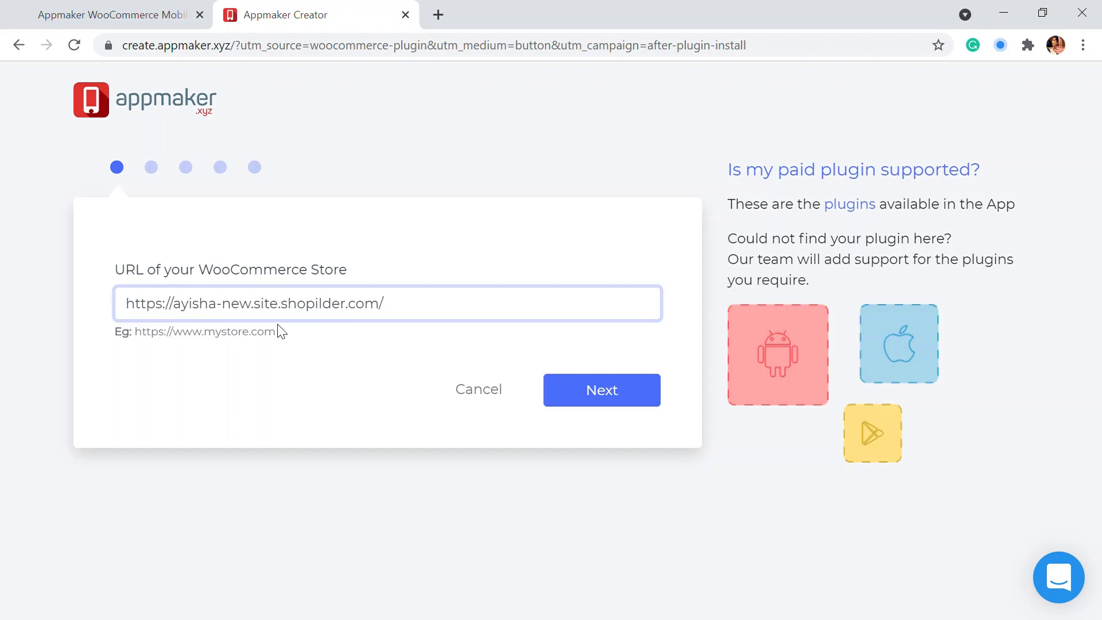
pyautogui.click(584, 397)
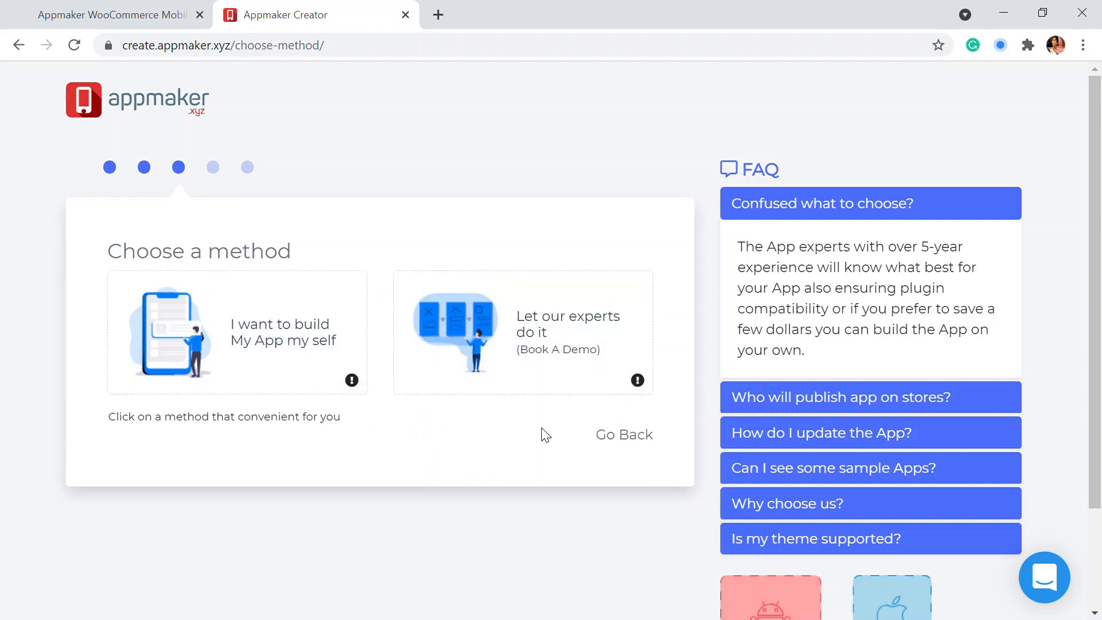
pyautogui.click(278, 376)
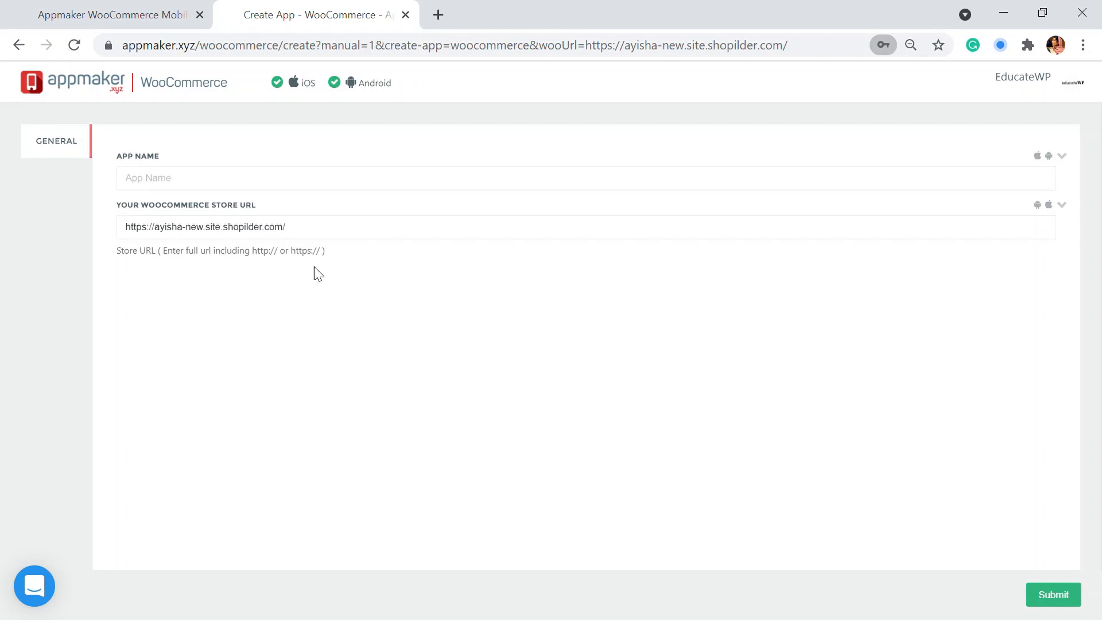
# Step: Name the app NC Kart and submit the app creation form
pyautogui.click(154, 191)
pyautogui.write('NC Kart')
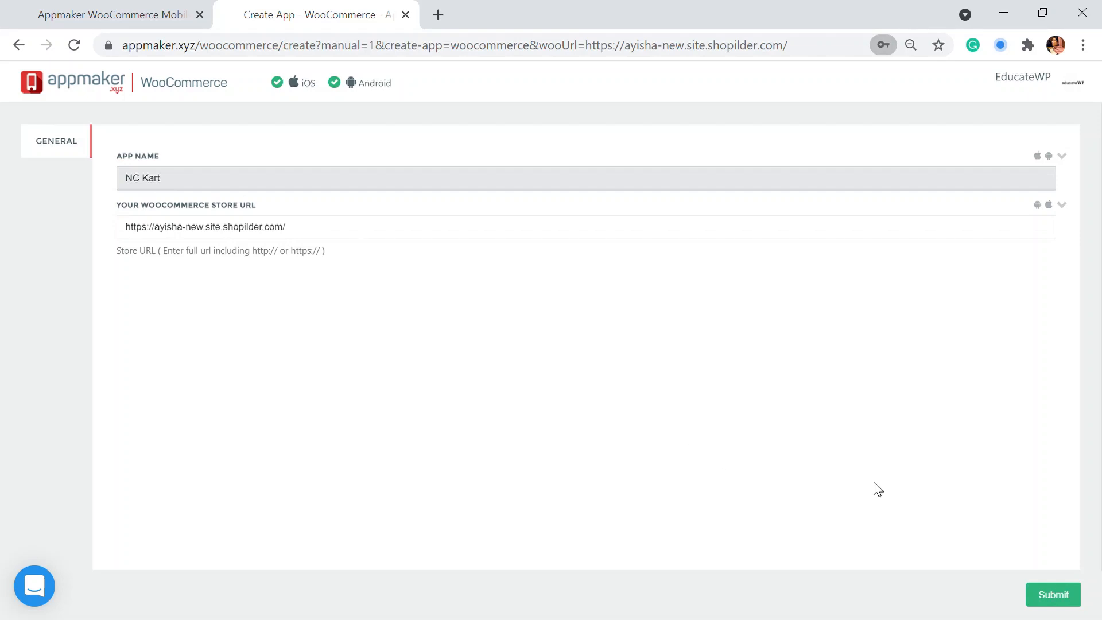
pyautogui.click(1051, 596)
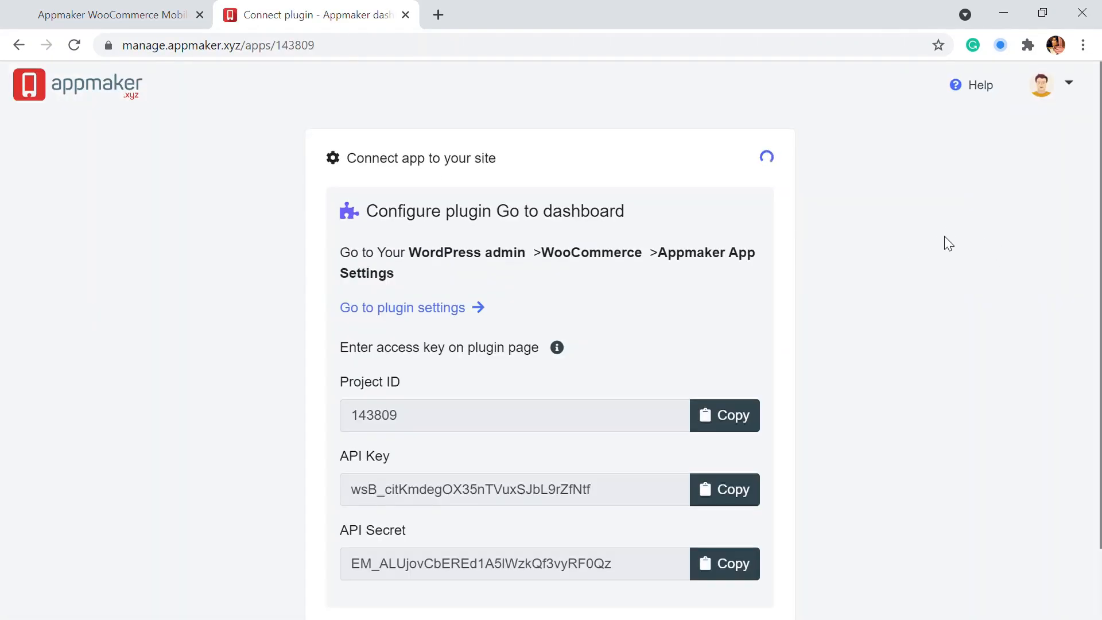
# Step: Copy the Project ID from Appmaker and paste it into the plugin's API credentials for connecting the store with the app
pyautogui.scroll(-2, 946, 200)
pyautogui.scroll(2, 947, 199)
pyautogui.scroll(-2, 933, 215)
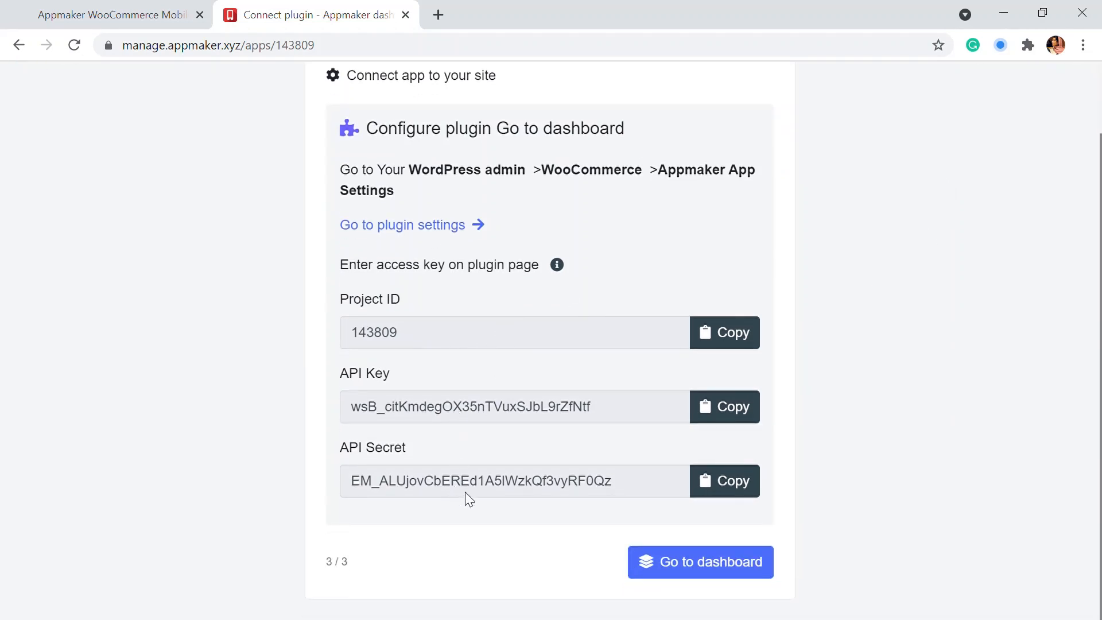
pyautogui.click(736, 341)
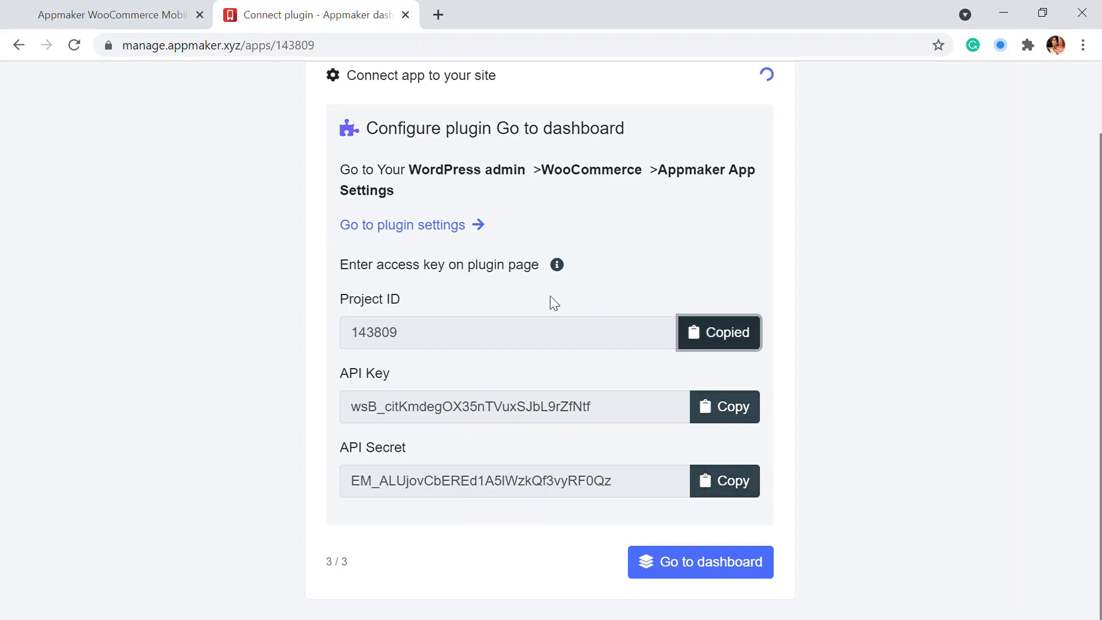
pyautogui.hotkey('ctrl', 'Tab')
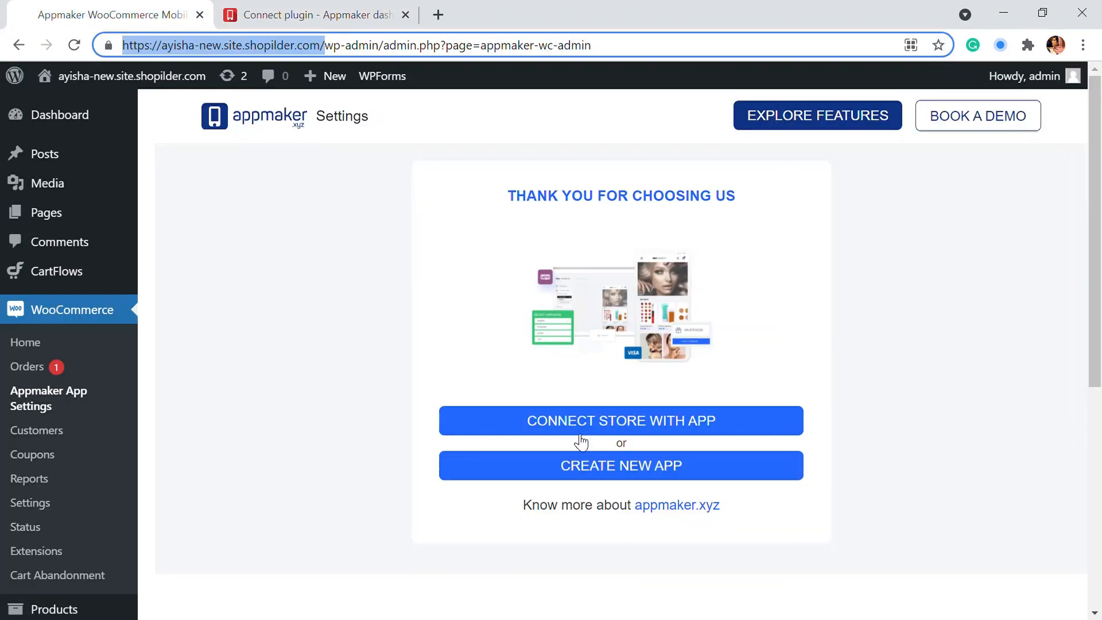
pyautogui.click(603, 430)
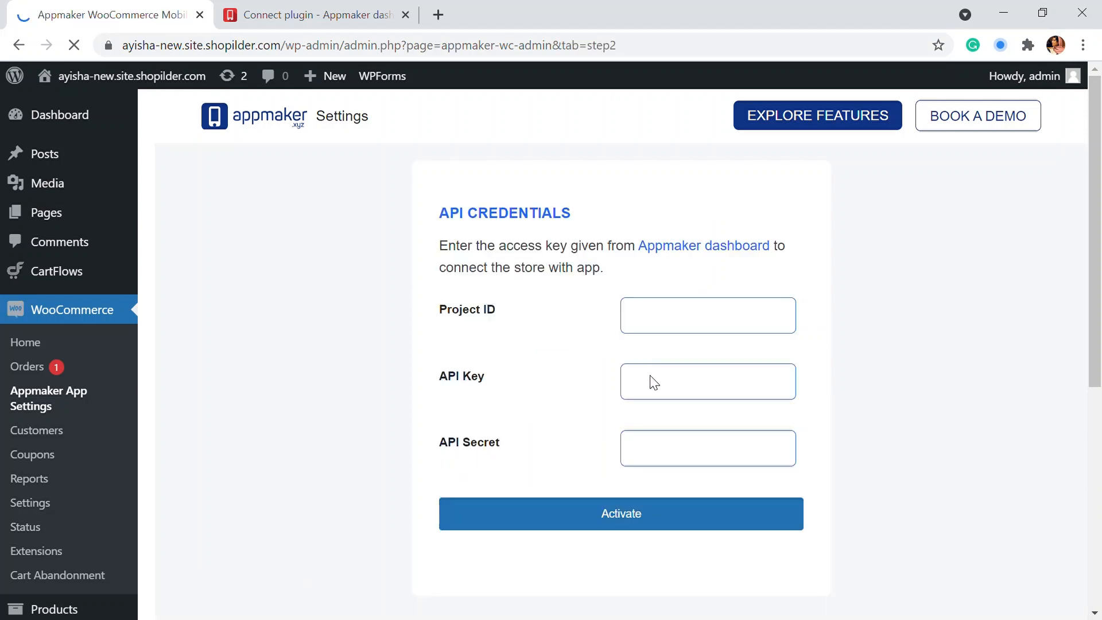
pyautogui.click(669, 335)
pyautogui.hotkey('ctrl', 'v')
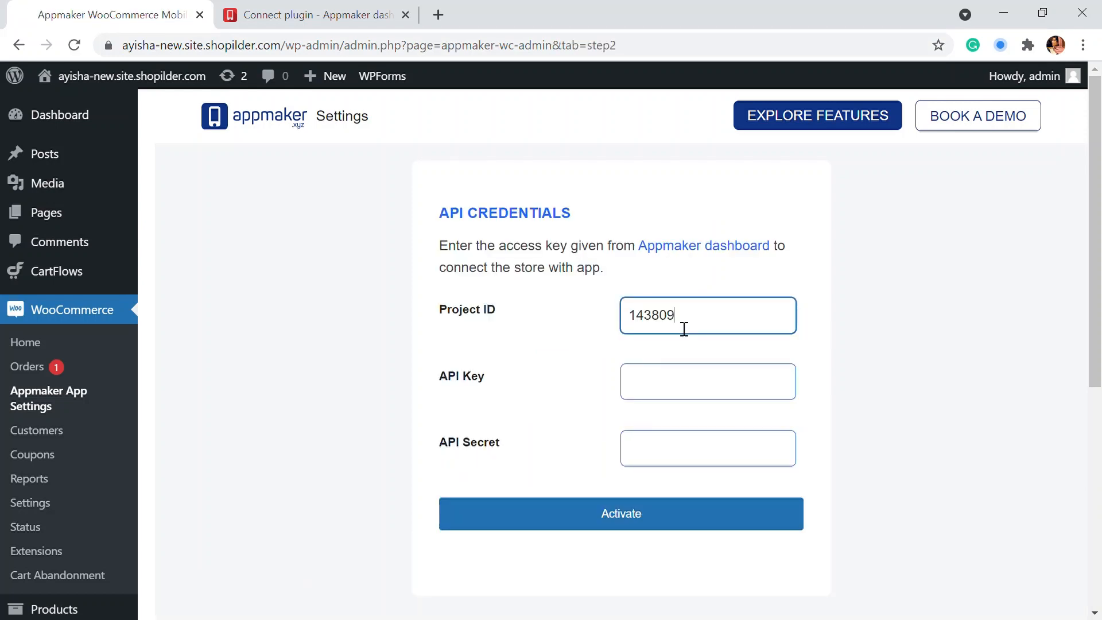
# Step: Copy the API key from the Appmaker page into the plugin's API Key field
pyautogui.click(314, 15)
pyautogui.click(735, 406)
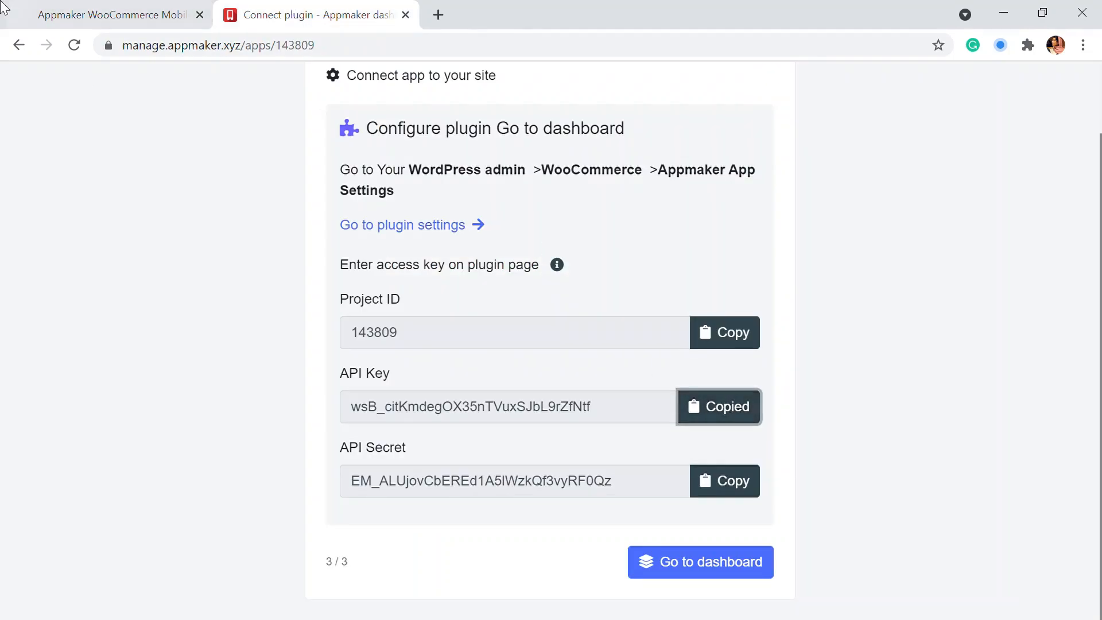
pyautogui.hotkey('ctrl', 'Tab')
pyautogui.click(654, 386)
pyautogui.hotkey('ctrl', 'v')
# Step: Copy the API secret from Appmaker into the plugin's API Secret field and activate the connection
pyautogui.hotkey('ctrl', 'Tab')
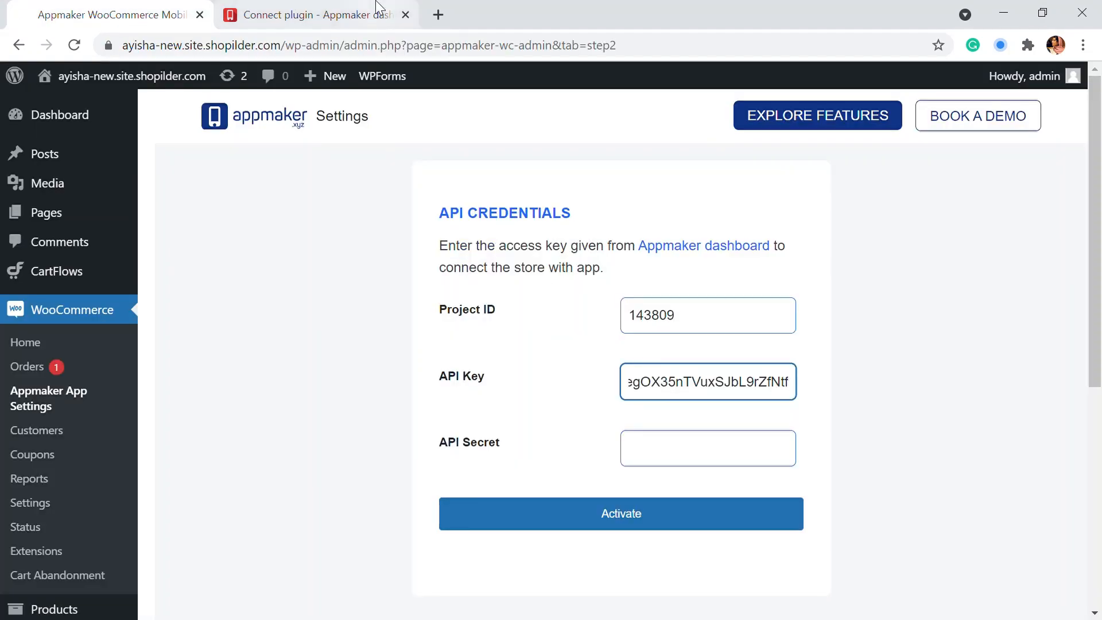
pyautogui.click(732, 477)
pyautogui.hotkey('ctrl', 'Tab')
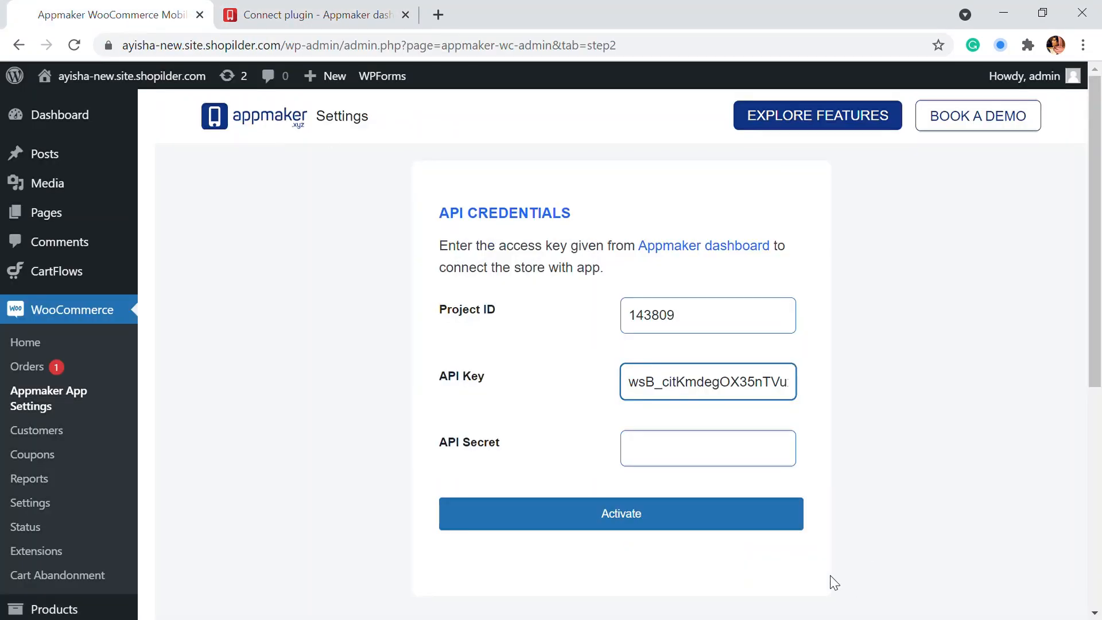
pyautogui.click(706, 459)
pyautogui.hotkey('ctrl', 'v')
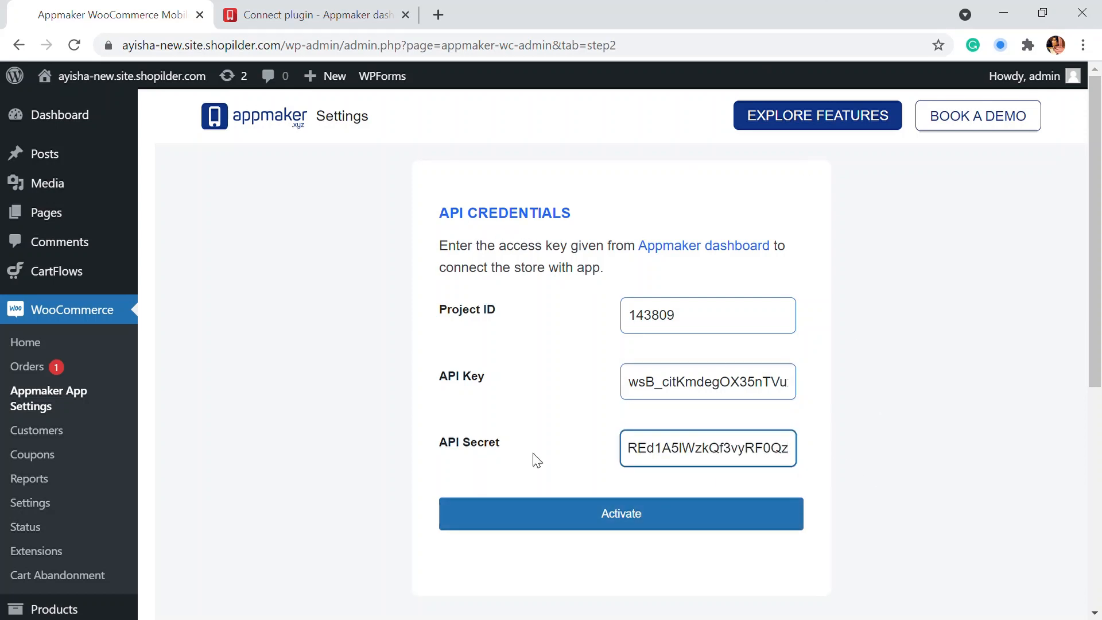
pyautogui.click(643, 525)
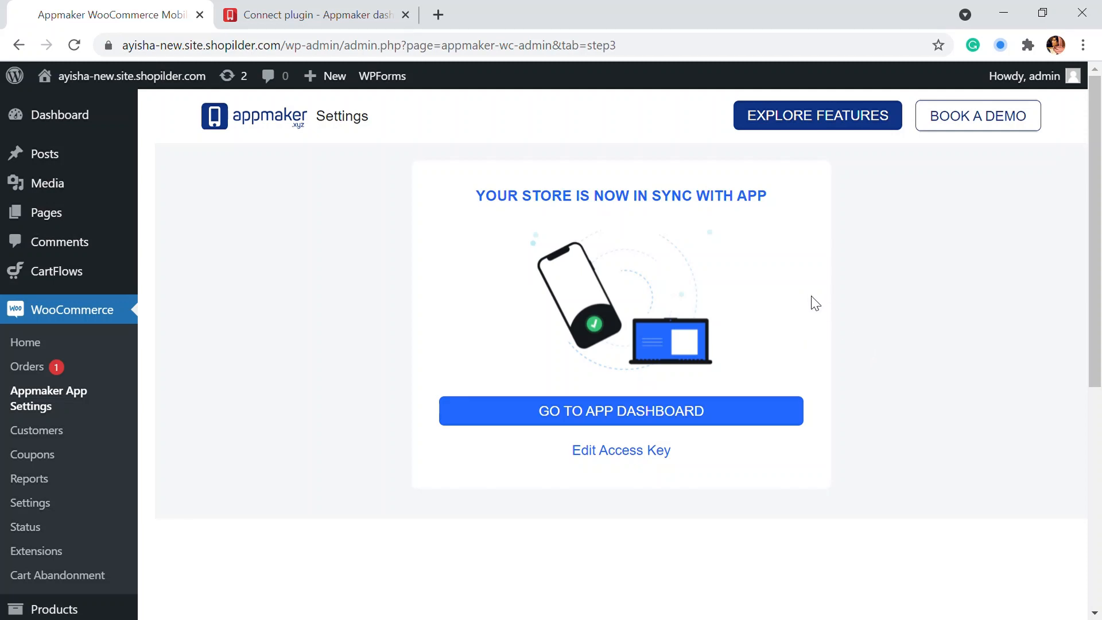
# Step: Open the NC Kart app dashboard from the plugin and view the iOS preview instructions, closing them again
pyautogui.click(712, 418)
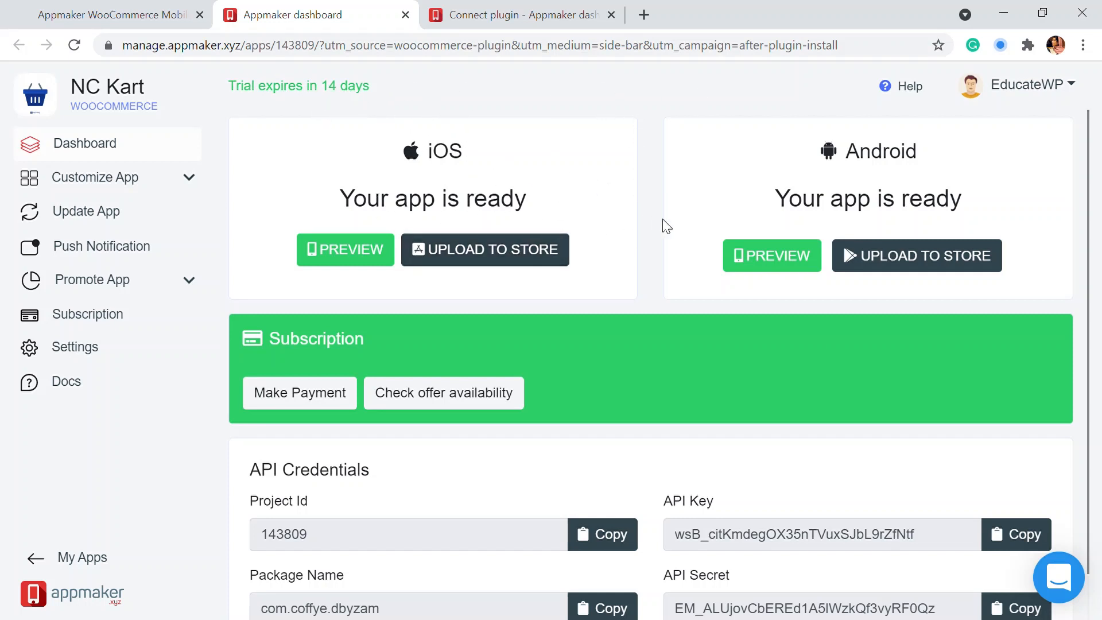
pyautogui.click(372, 262)
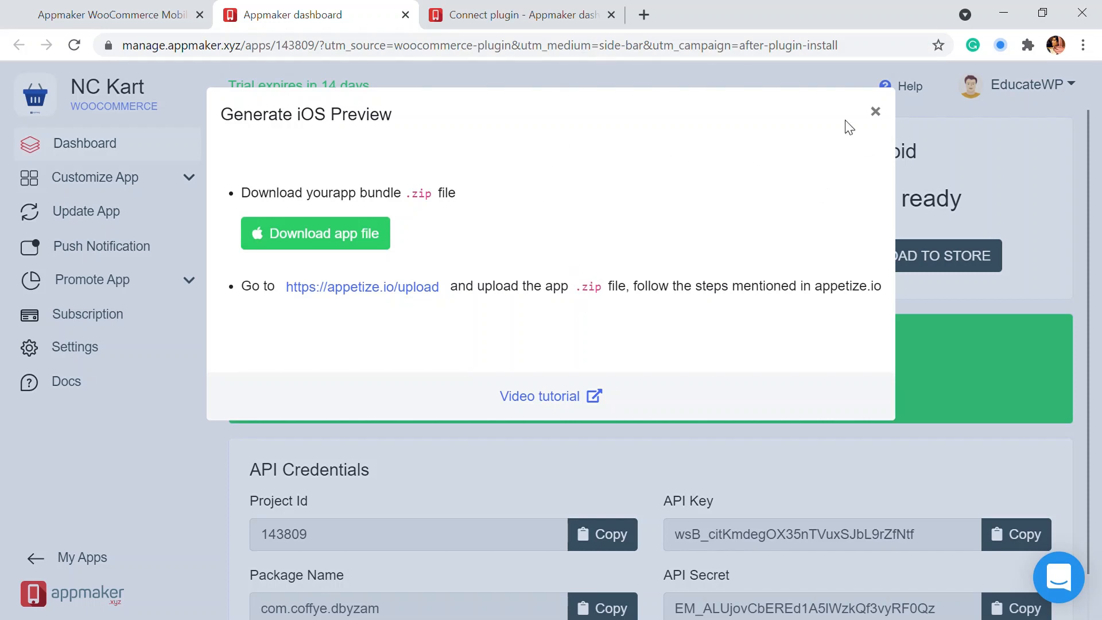
pyautogui.click(875, 112)
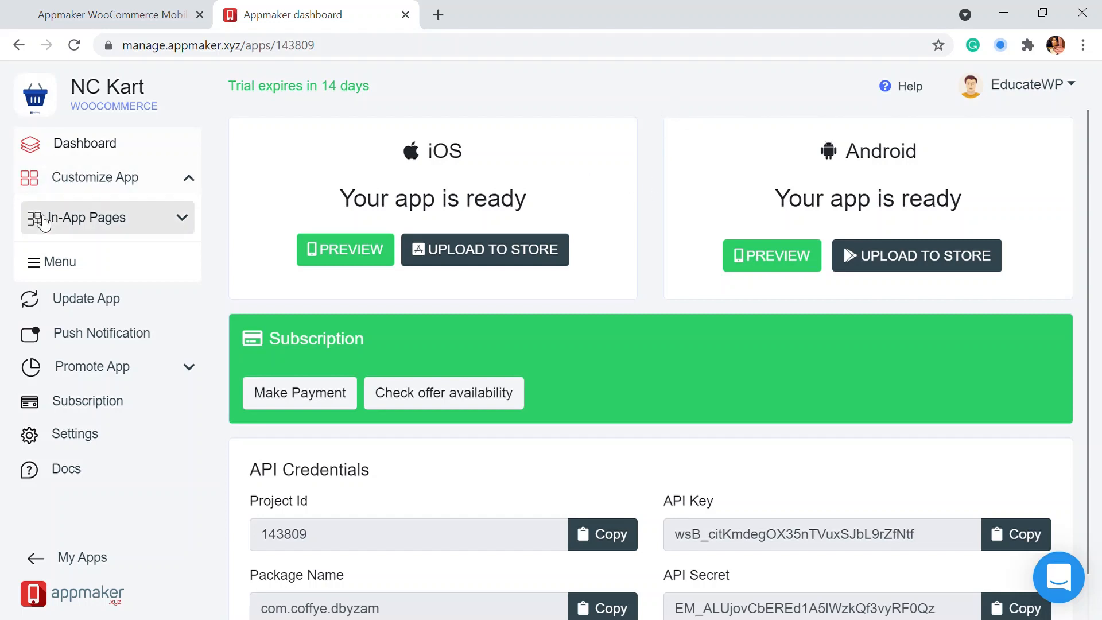
# Step: Open the Home in-app page in the app customizer, look through its layout and expand the list of in-app pages
pyautogui.click(169, 182)
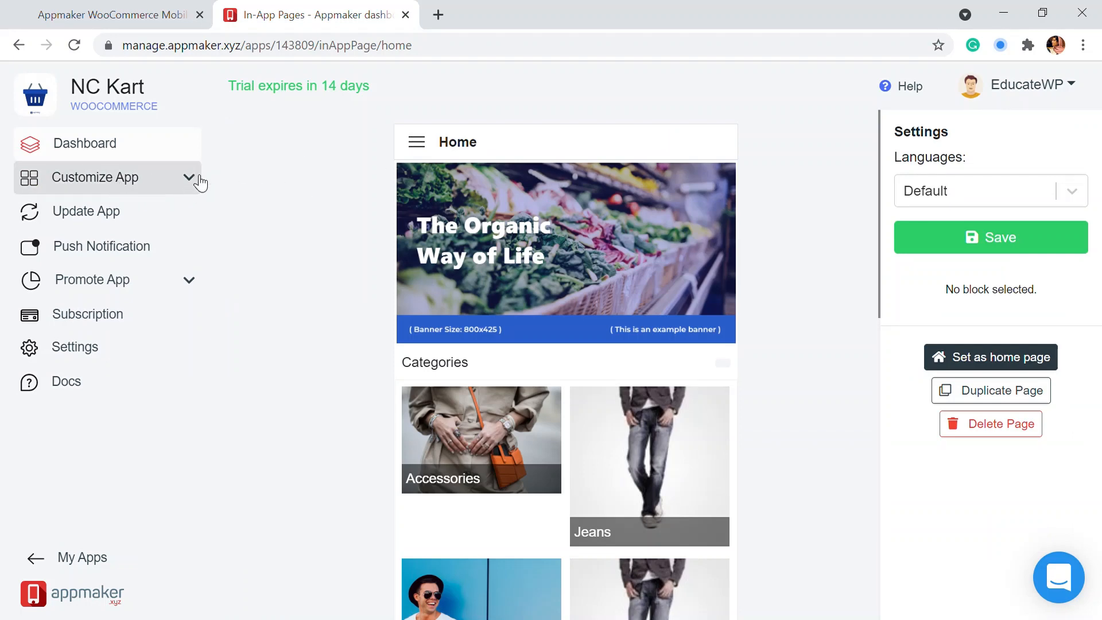
pyautogui.click(190, 181)
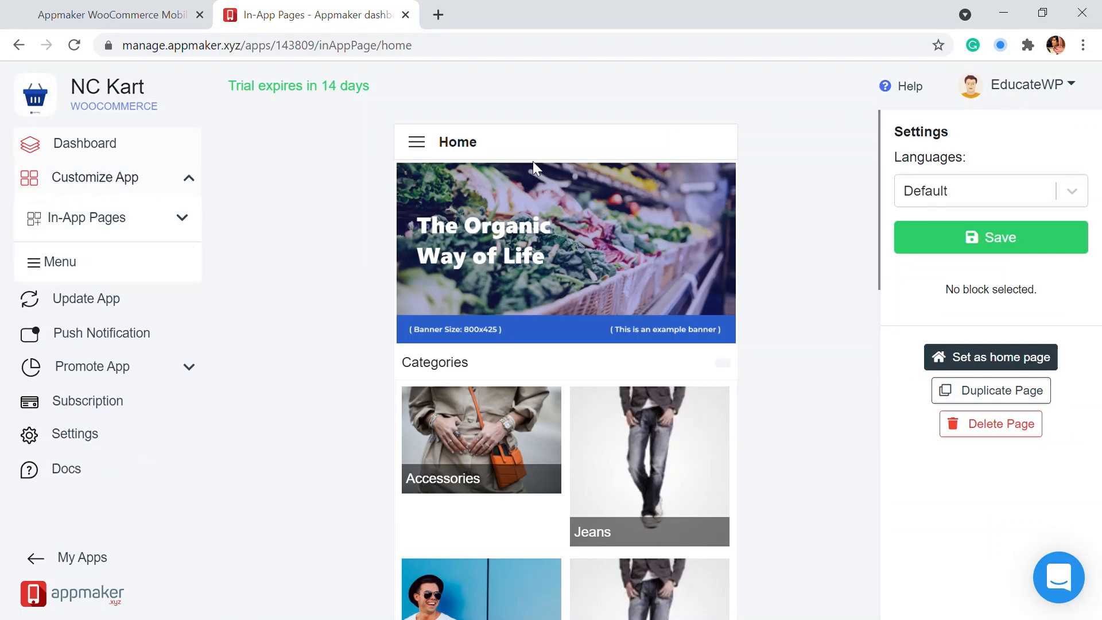
pyautogui.scroll(-15, 499, 215)
pyautogui.scroll(15, 537, 302)
pyautogui.click(183, 222)
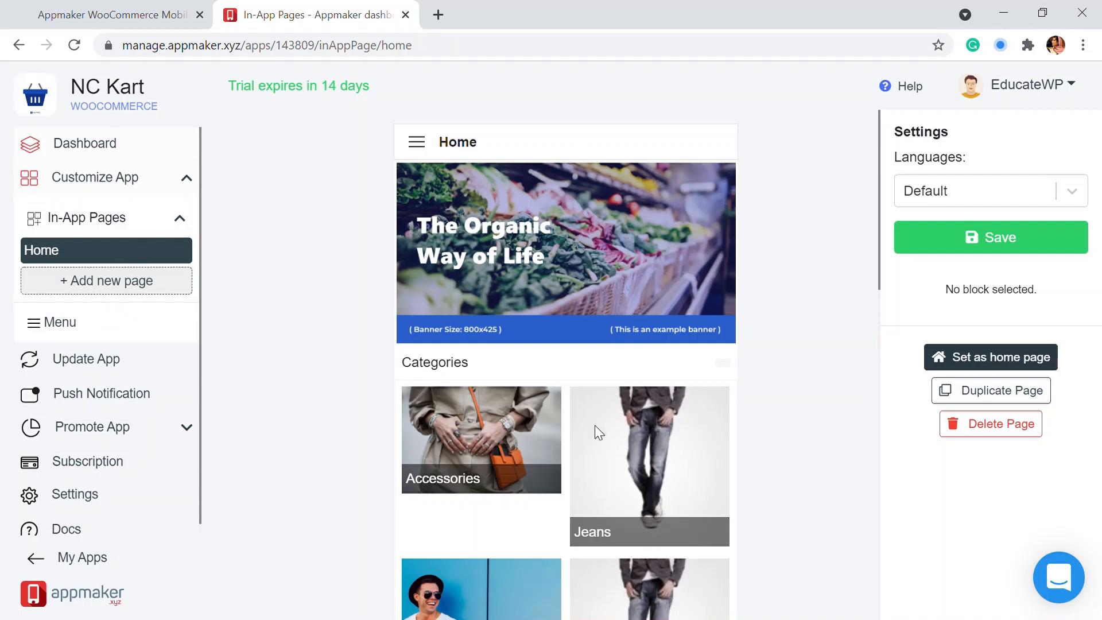
# Step: Review the app's navigation menu items, then return to the Home in-app page and look through its blocks
pyautogui.scroll(-2, 558, 383)
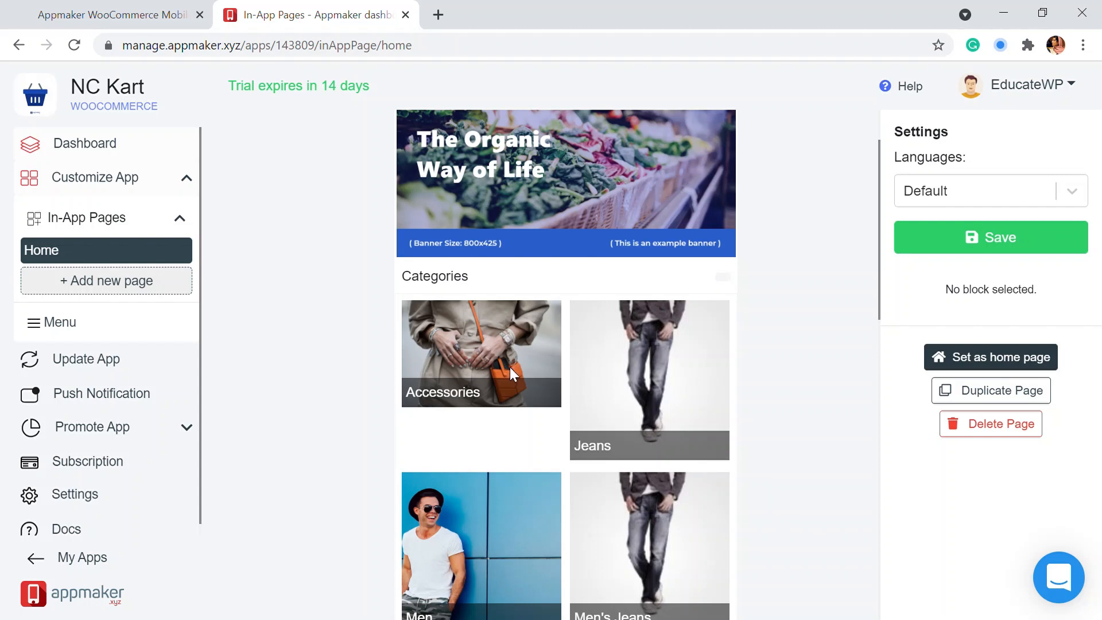
pyautogui.click(50, 326)
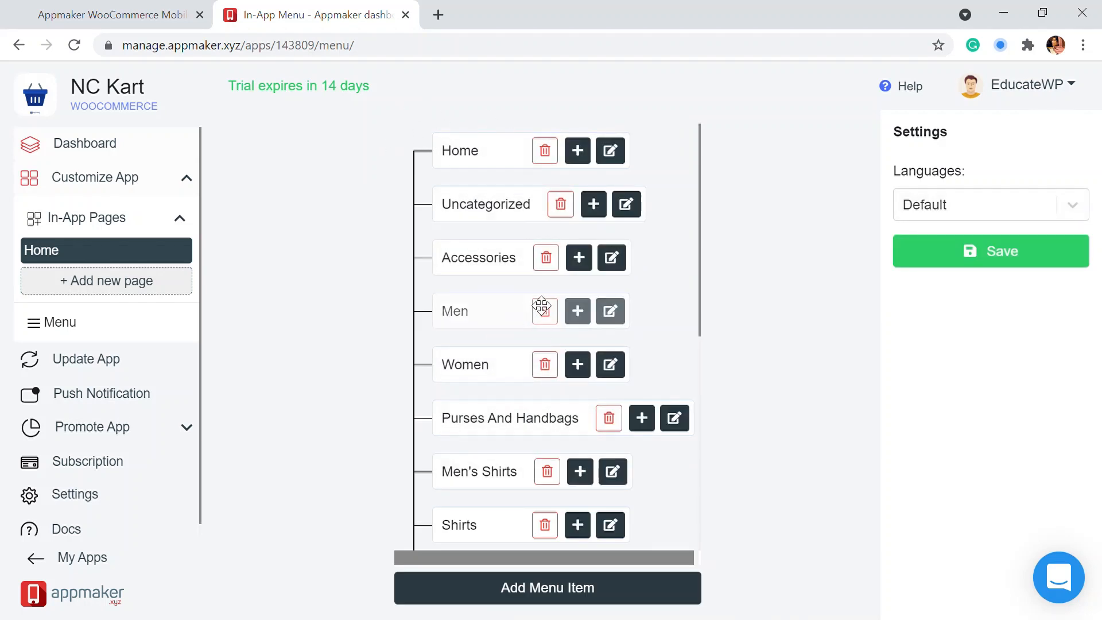
pyautogui.click(130, 183)
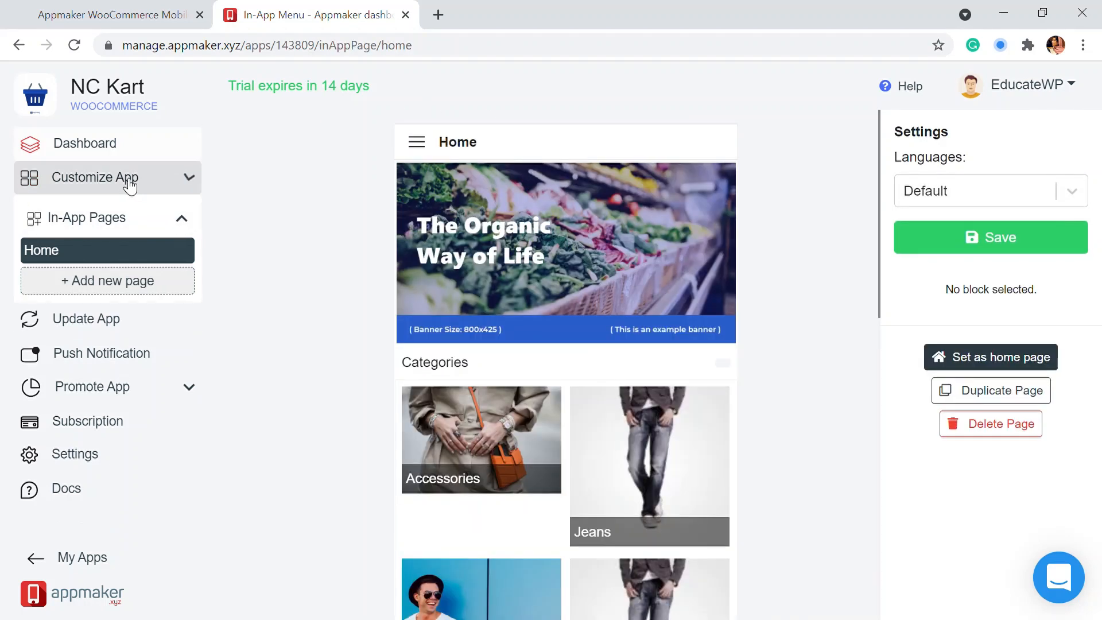
pyautogui.scroll(-2, 522, 267)
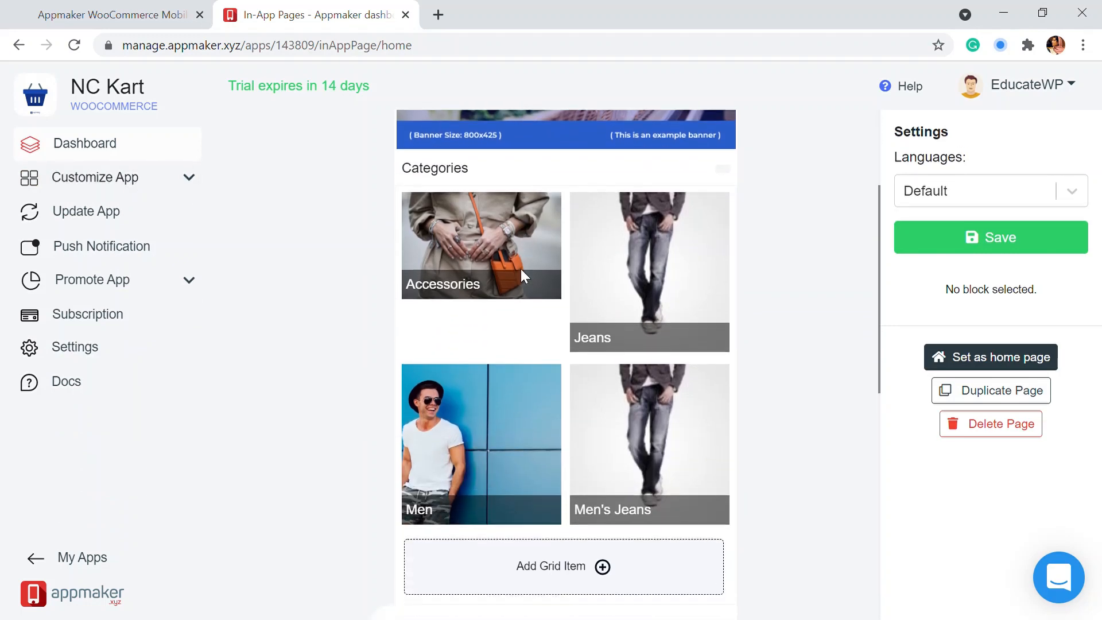
pyautogui.scroll(3, 521, 268)
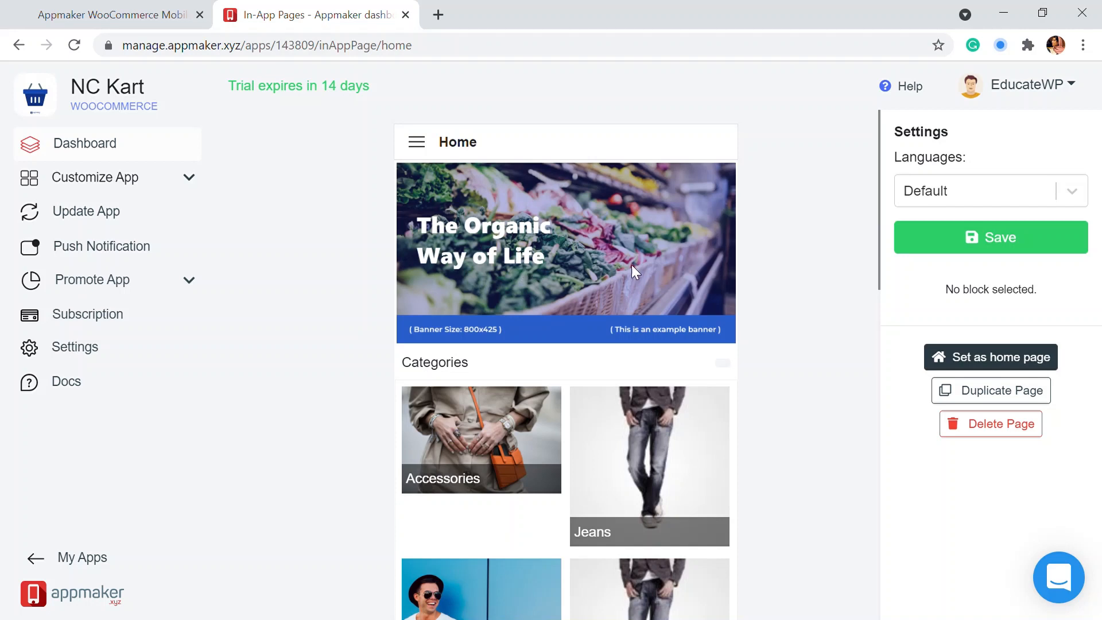
# Step: Remove the example banner slider block above Categories on the Home page
pyautogui.click(544, 269)
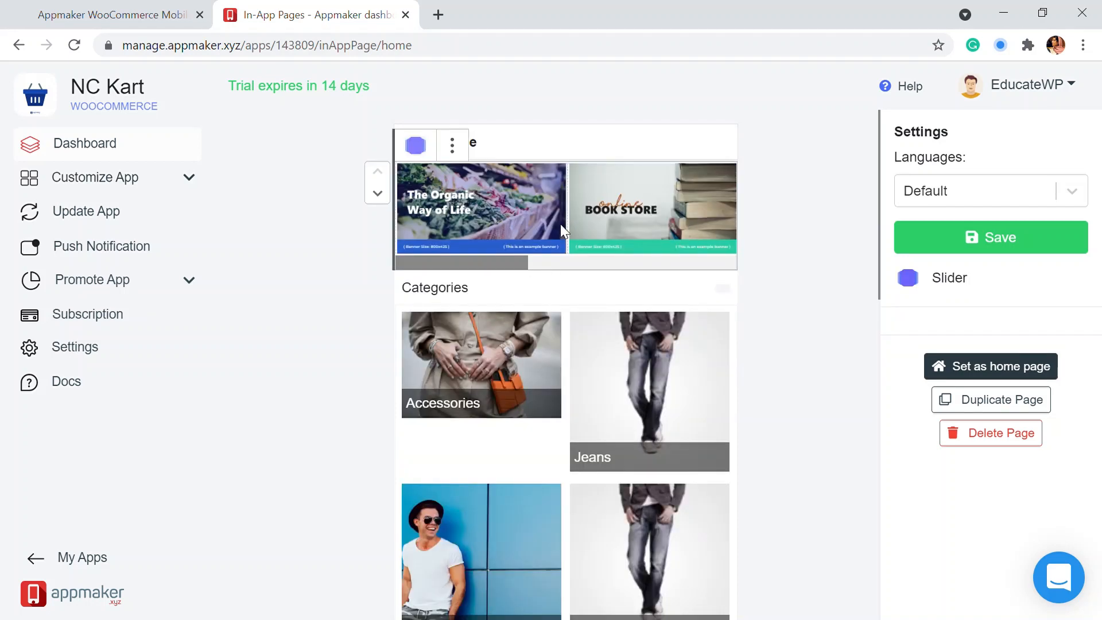
pyautogui.click(452, 145)
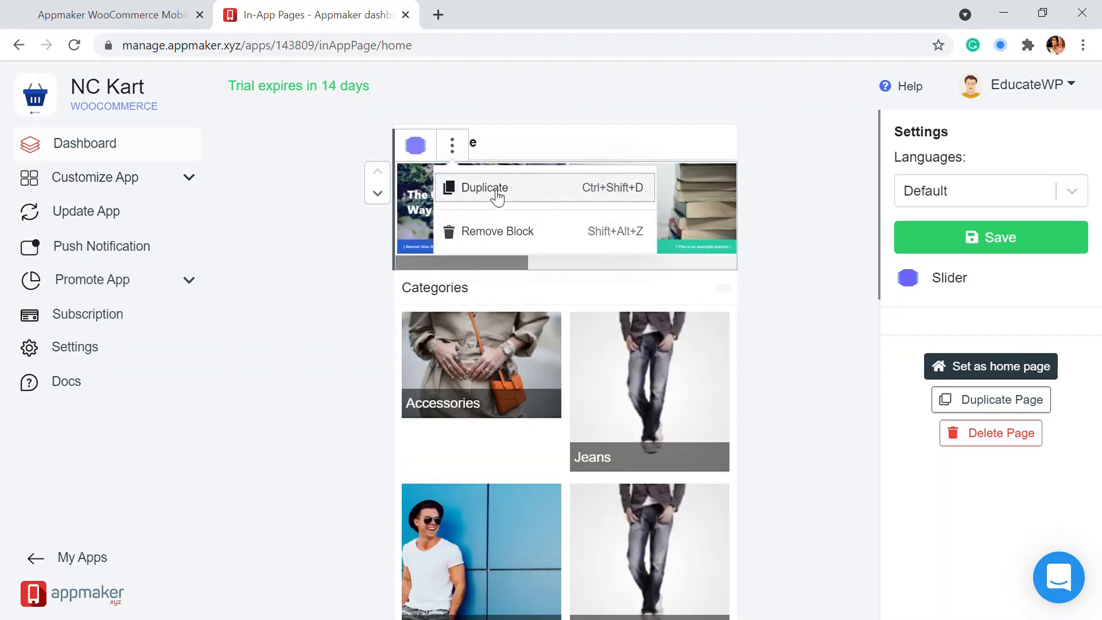
pyautogui.click(510, 236)
# Step: Look through the available block types and add a Slider block at the end of the Home page
pyautogui.scroll(-12, 528, 276)
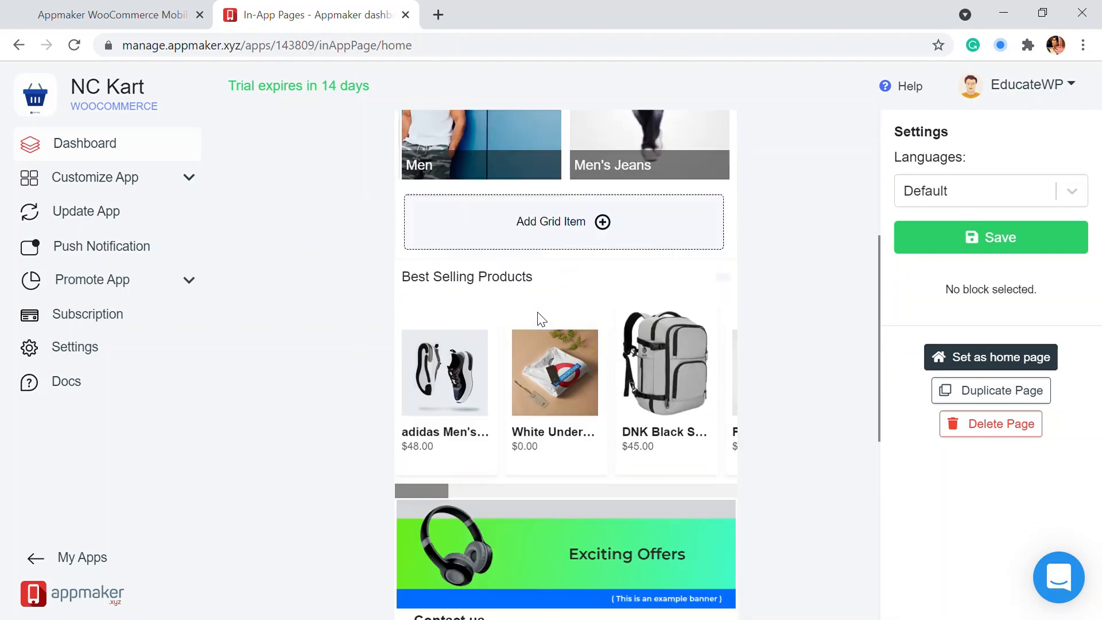
pyautogui.click(554, 506)
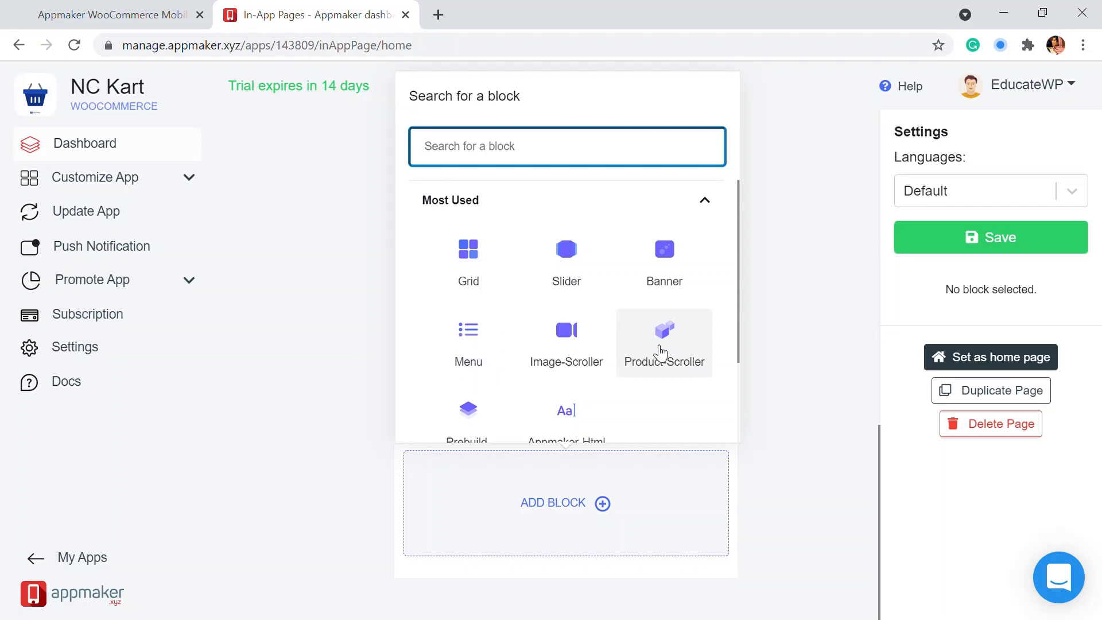
pyautogui.scroll(-2, 658, 351)
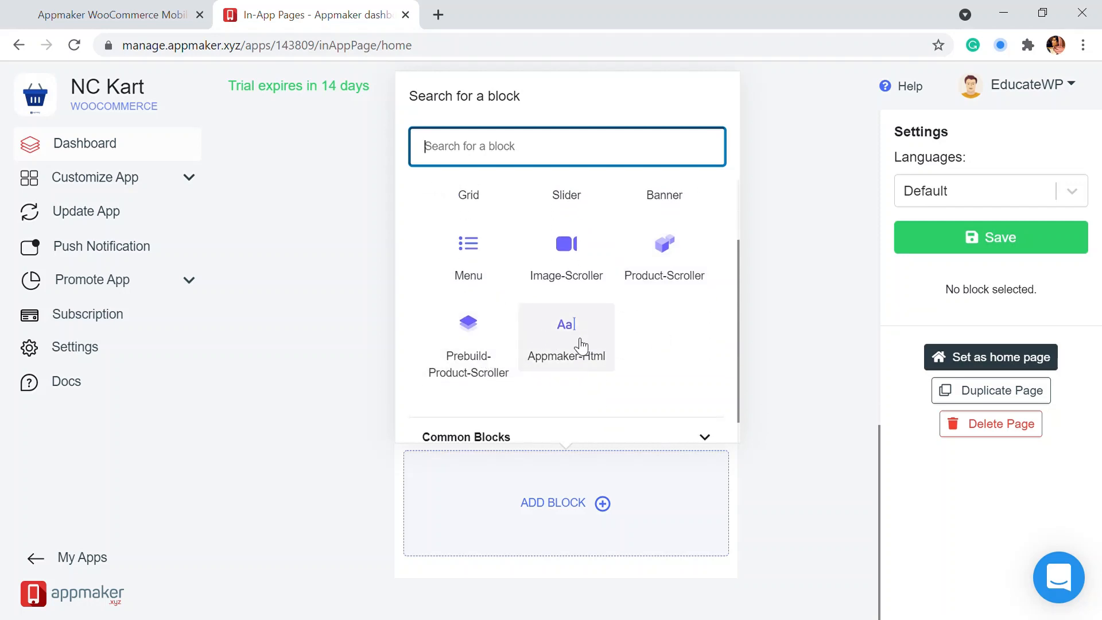
pyautogui.scroll(-1, 603, 373)
pyautogui.click(602, 415)
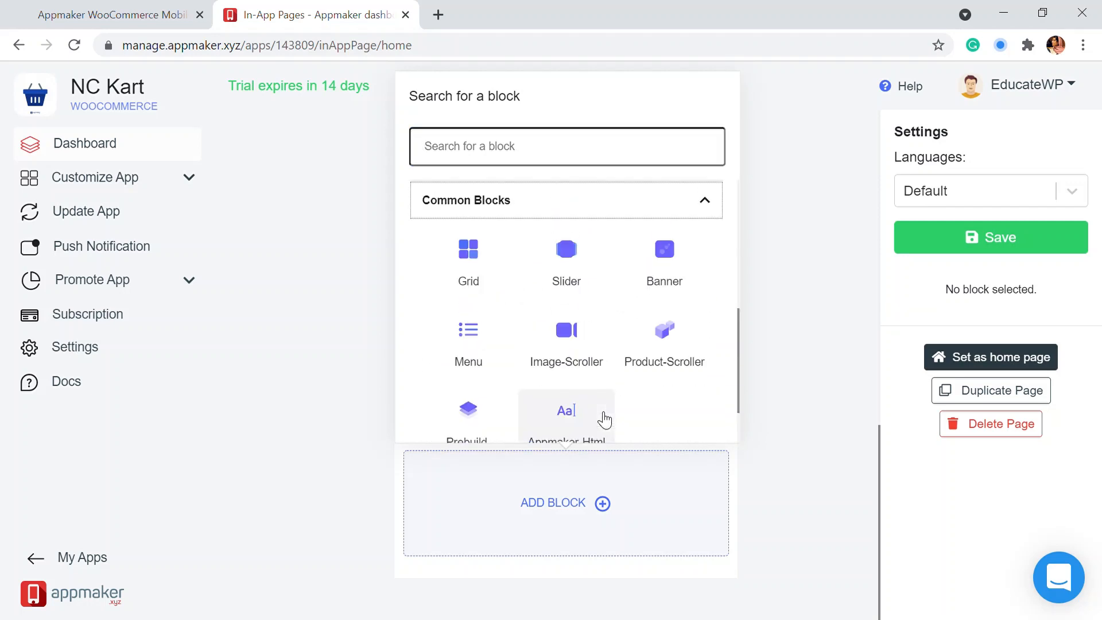
pyautogui.scroll(1, 550, 386)
pyautogui.scroll(-1, 628, 376)
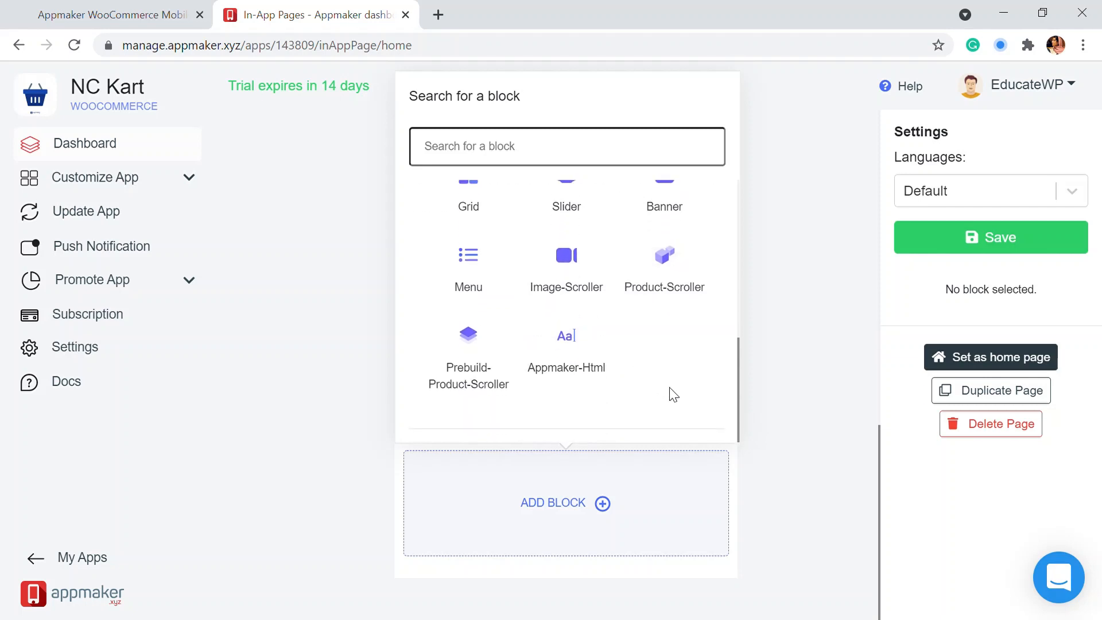
pyautogui.scroll(1, 672, 394)
pyautogui.scroll(-1, 672, 395)
pyautogui.scroll(1, 668, 393)
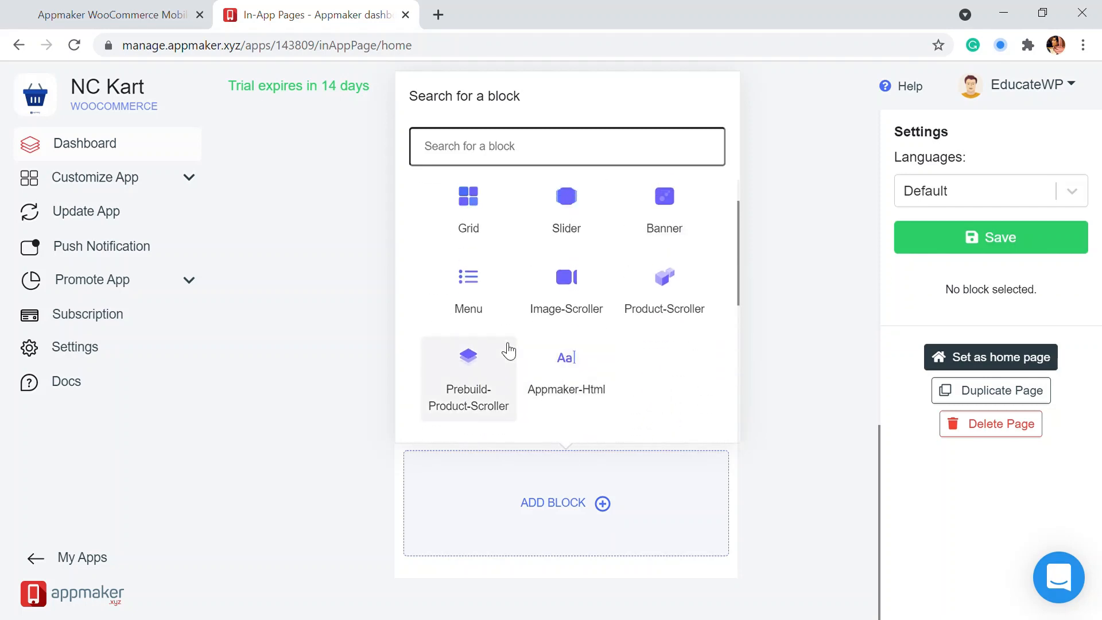
pyautogui.click(597, 231)
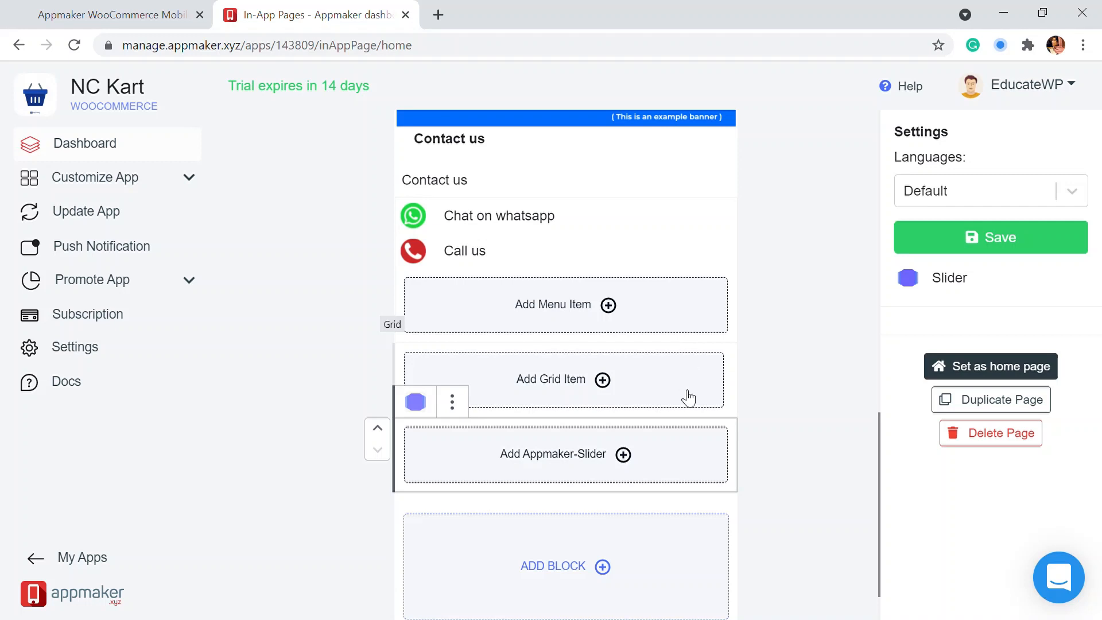
# Step: Add a slide to the new slider using the "50% Off on Mens wear" image from the Media Library
pyautogui.click(623, 454)
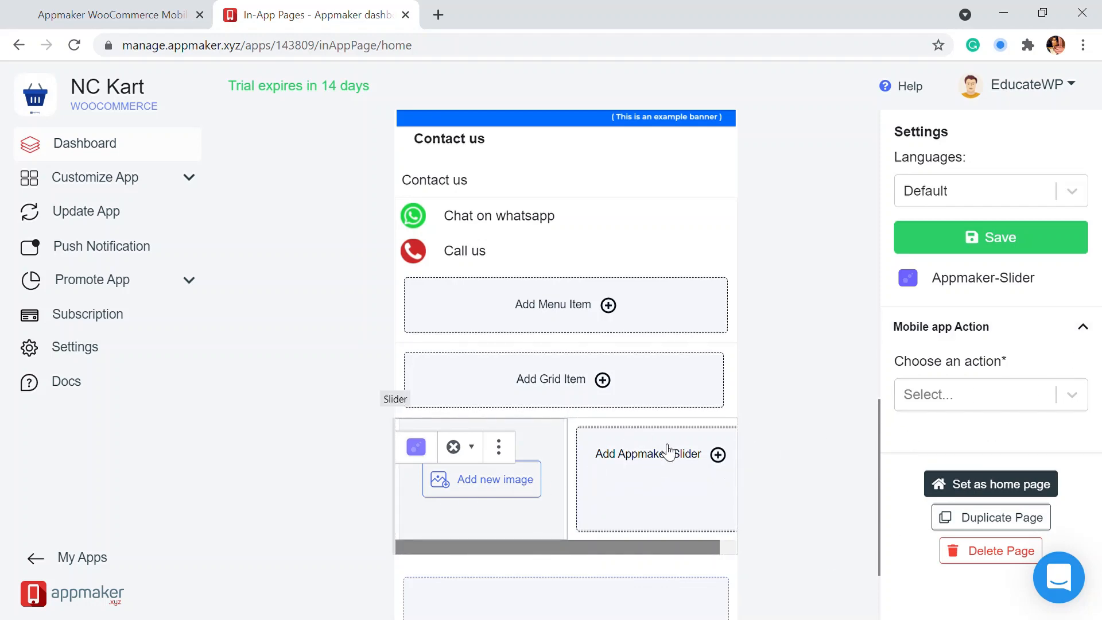
pyautogui.click(521, 492)
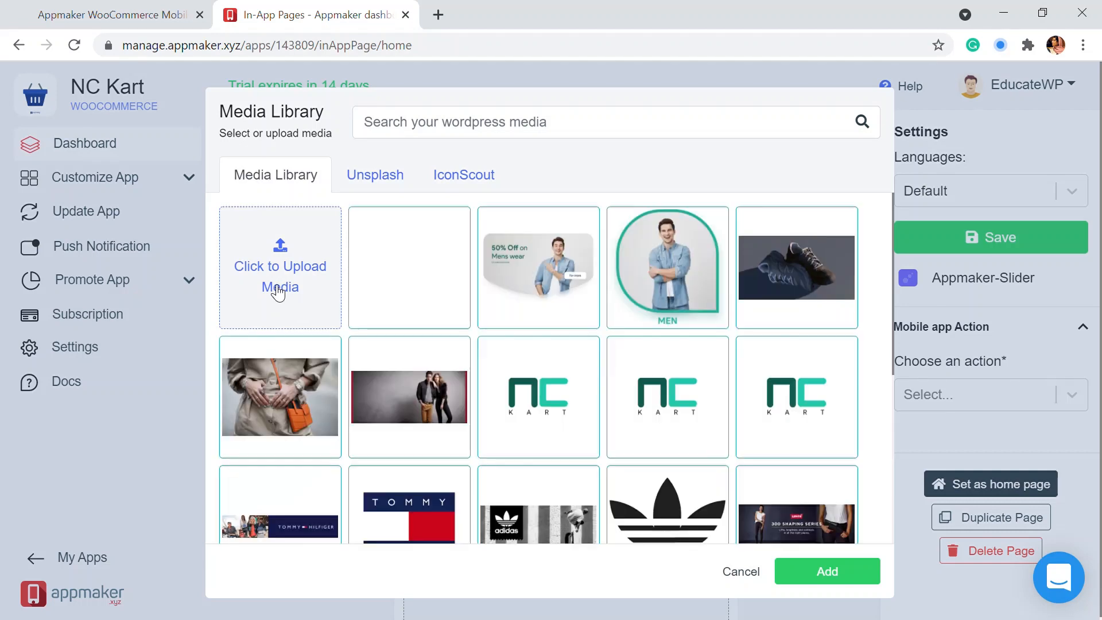
pyautogui.click(558, 280)
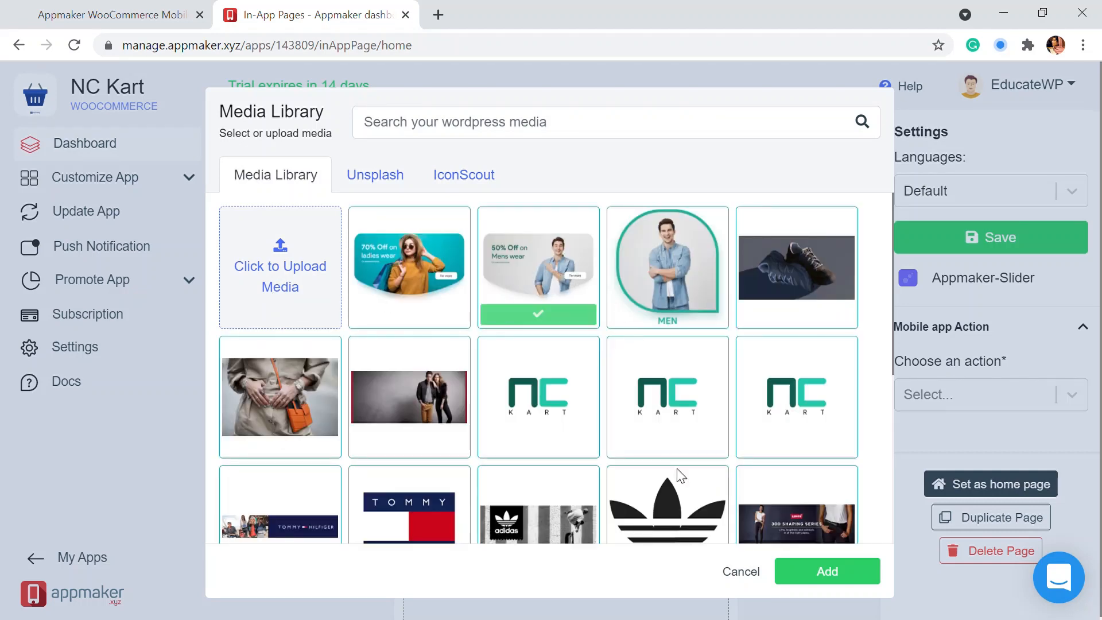
pyautogui.click(802, 566)
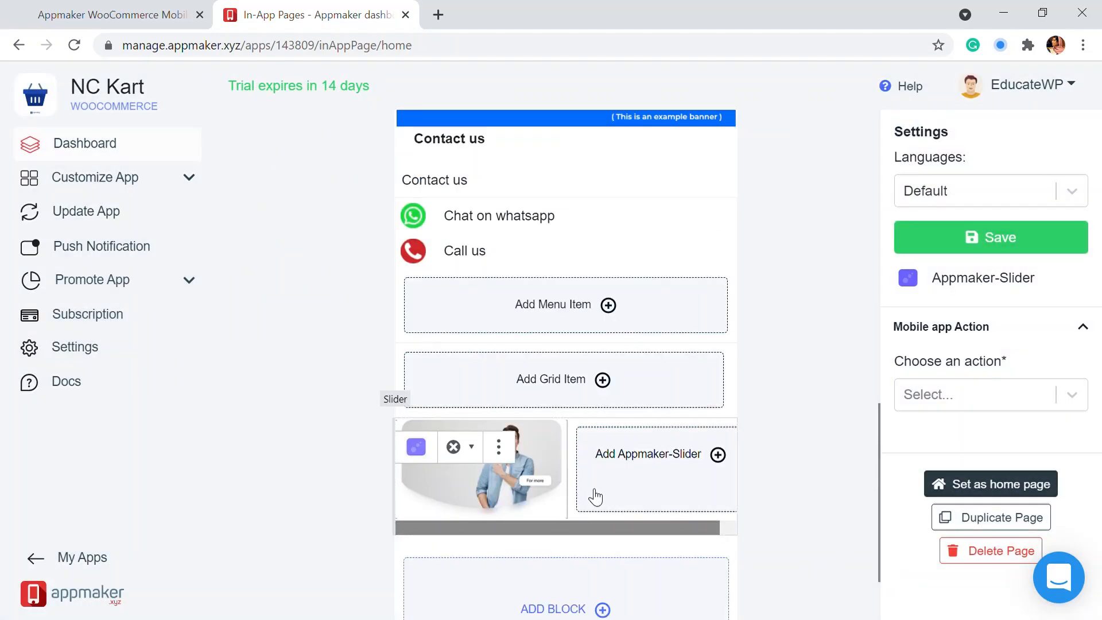
# Step: Set the mens wear slide's mobile app action to Open Product by Category with the Men category
pyautogui.click(1058, 395)
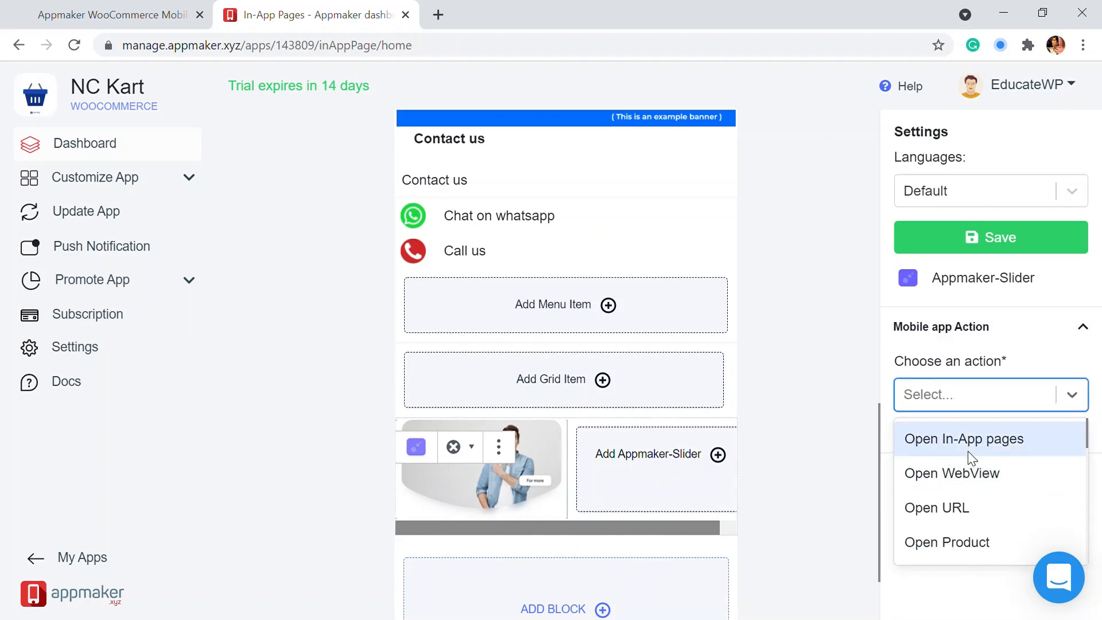
pyautogui.scroll(-2, 969, 457)
pyautogui.scroll(2, 975, 456)
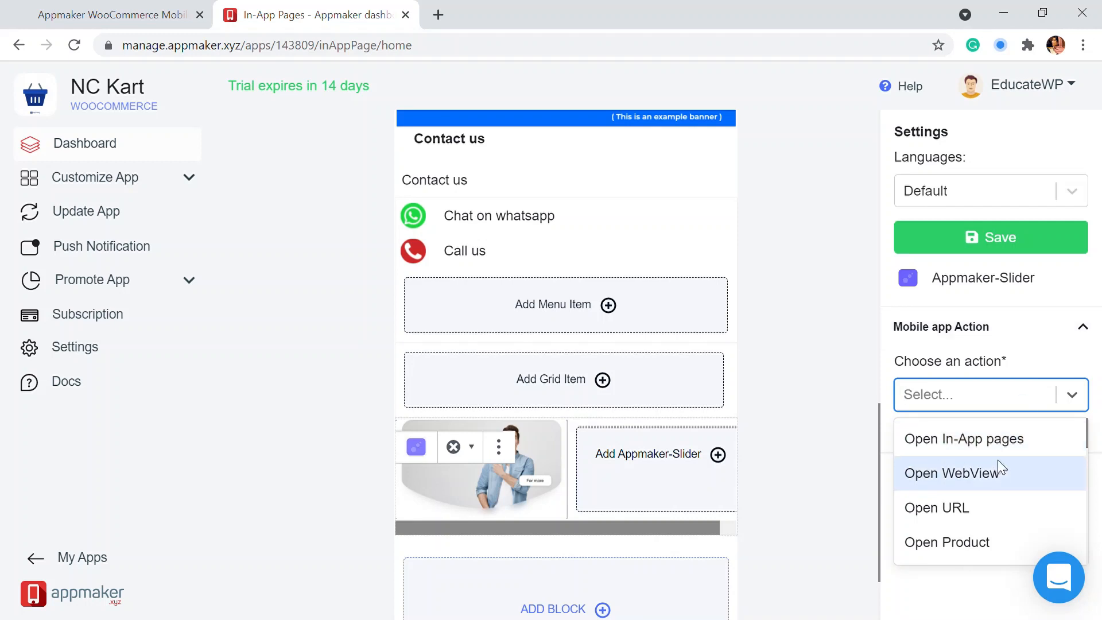
pyautogui.scroll(-2, 988, 474)
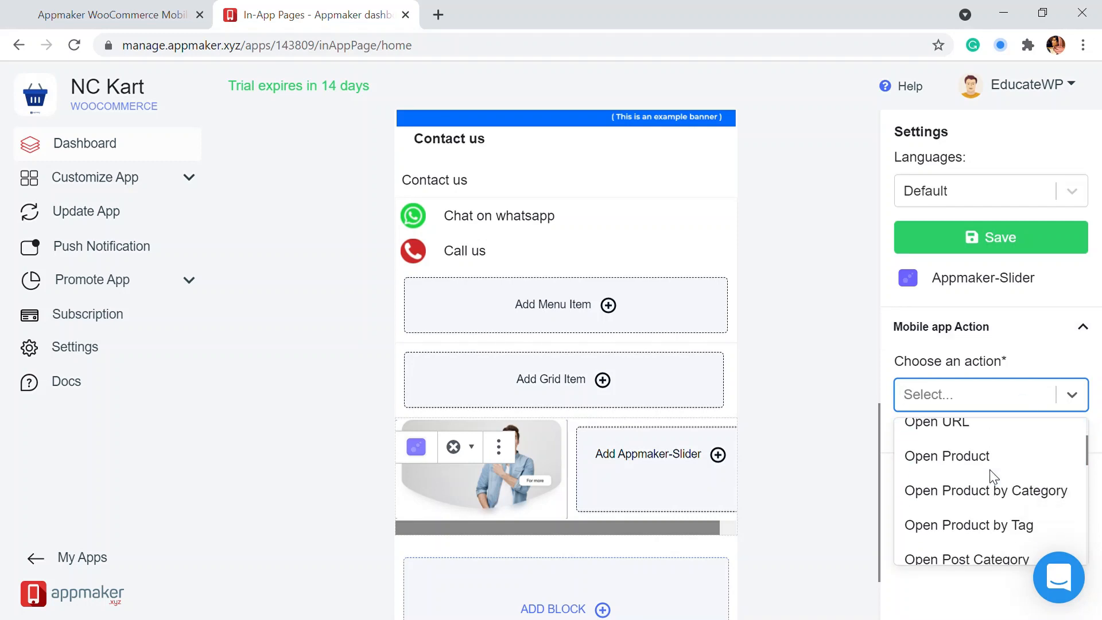
pyautogui.scroll(-2, 1001, 476)
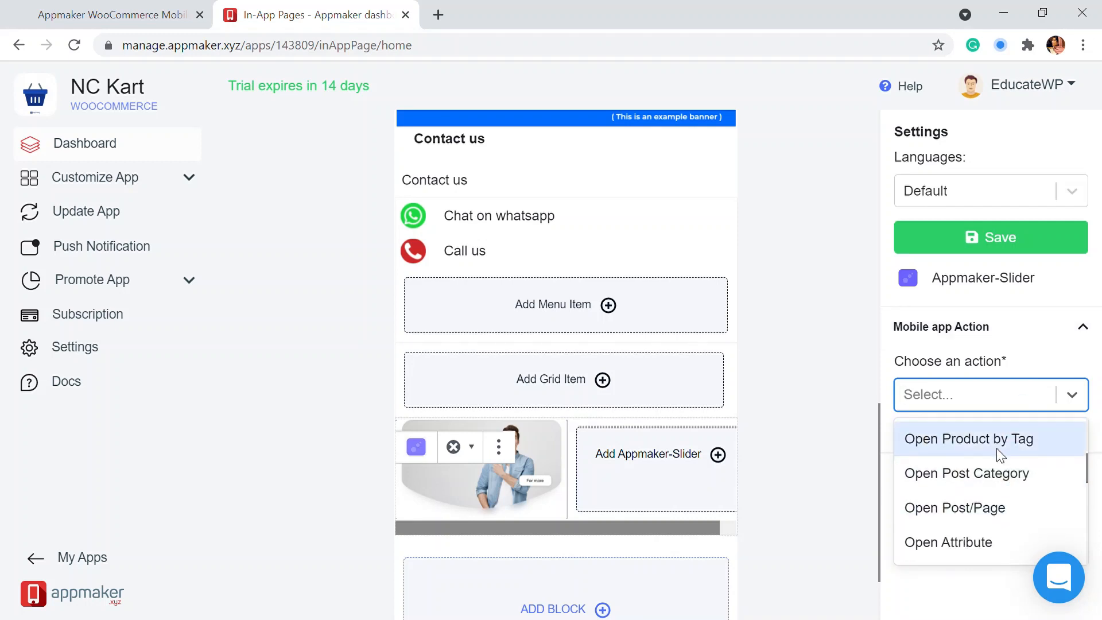
pyautogui.scroll(-6, 994, 490)
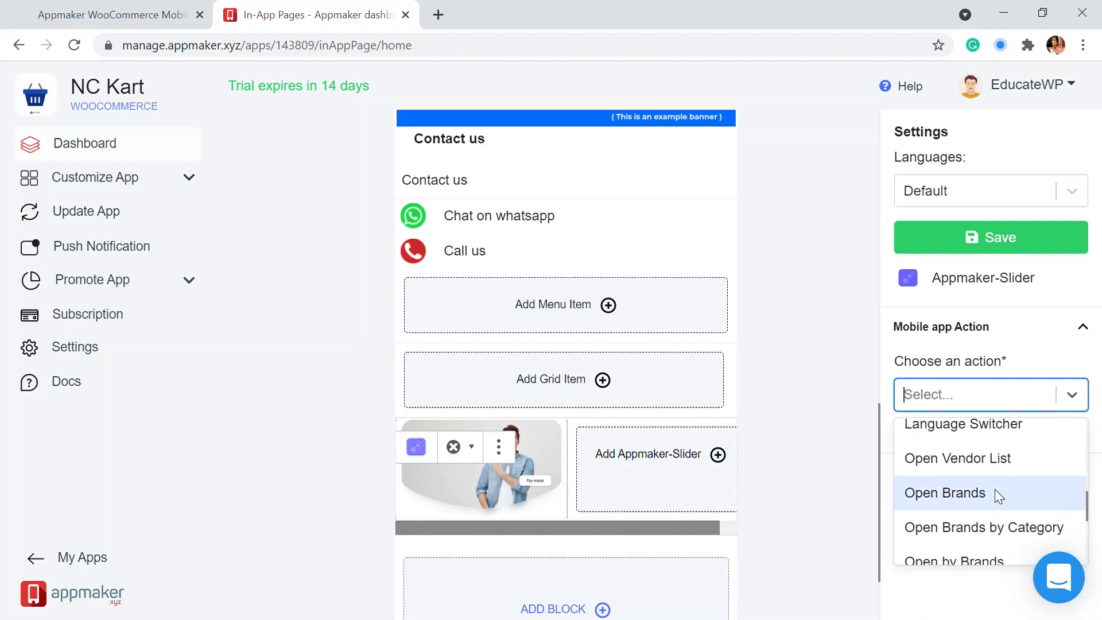
pyautogui.scroll(7, 995, 491)
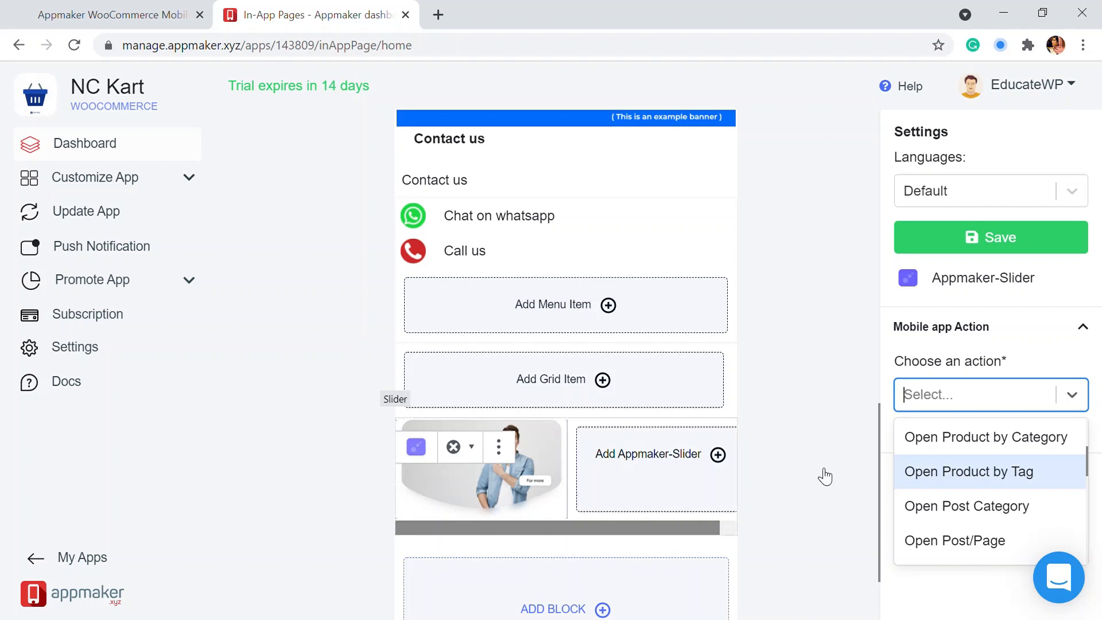
pyautogui.scroll(-2, 983, 472)
pyautogui.scroll(4, 975, 516)
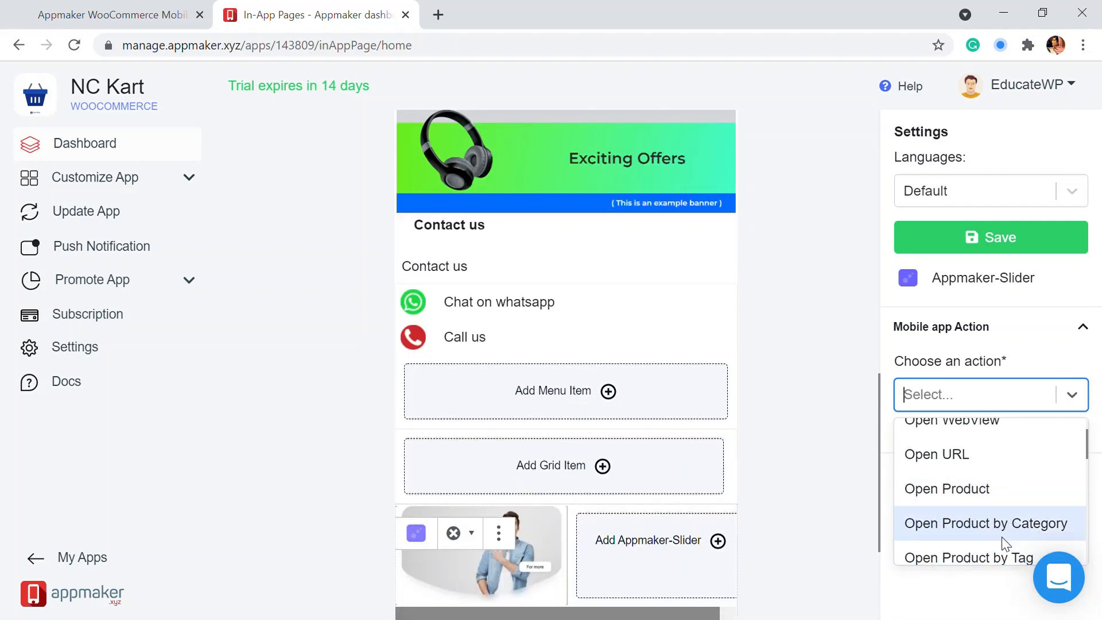
pyautogui.scroll(-2, 998, 505)
pyautogui.click(941, 438)
pyautogui.scroll(-1, 941, 472)
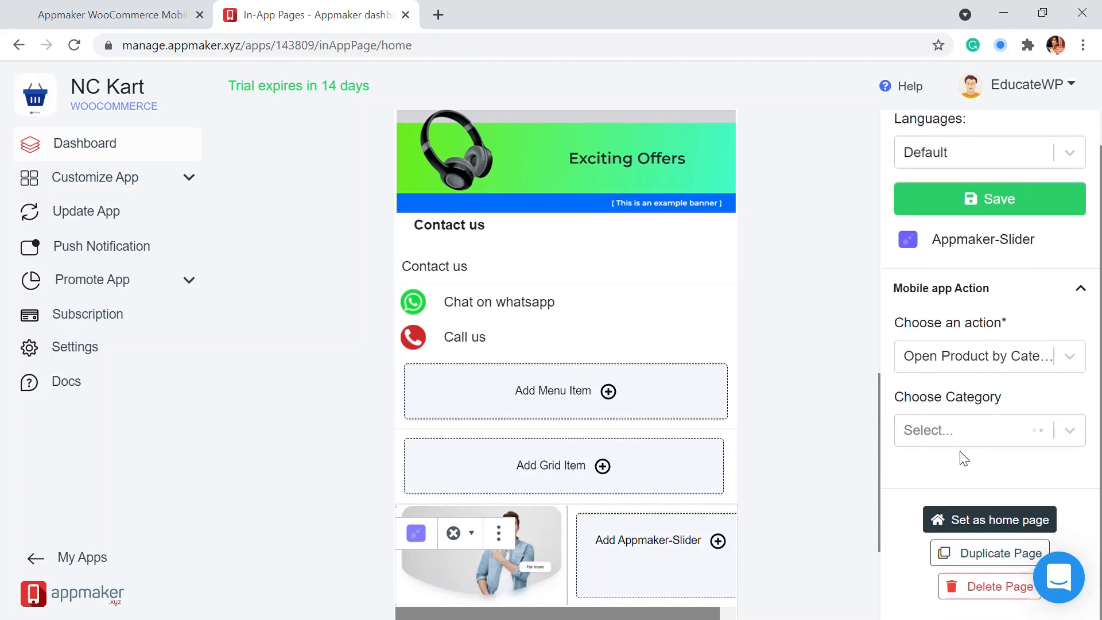
pyautogui.click(960, 438)
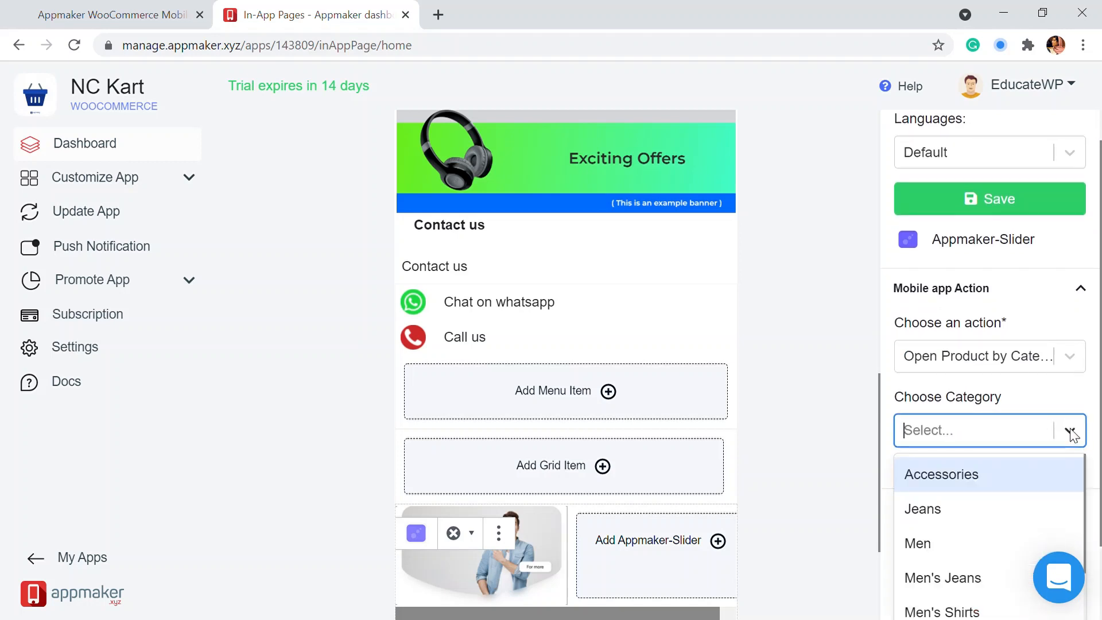
pyautogui.click(1004, 543)
# Step: Check the new slider's slides and save the Home page
pyautogui.scroll(-3, 664, 300)
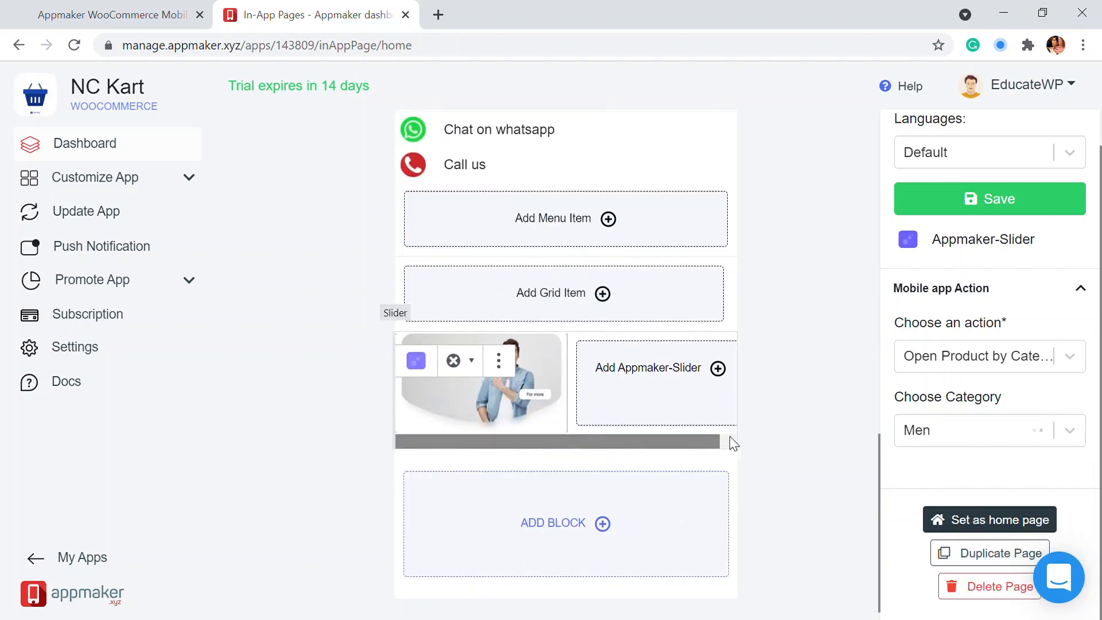
pyautogui.moveTo(488, 431); pyautogui.dragTo(1100, 241)
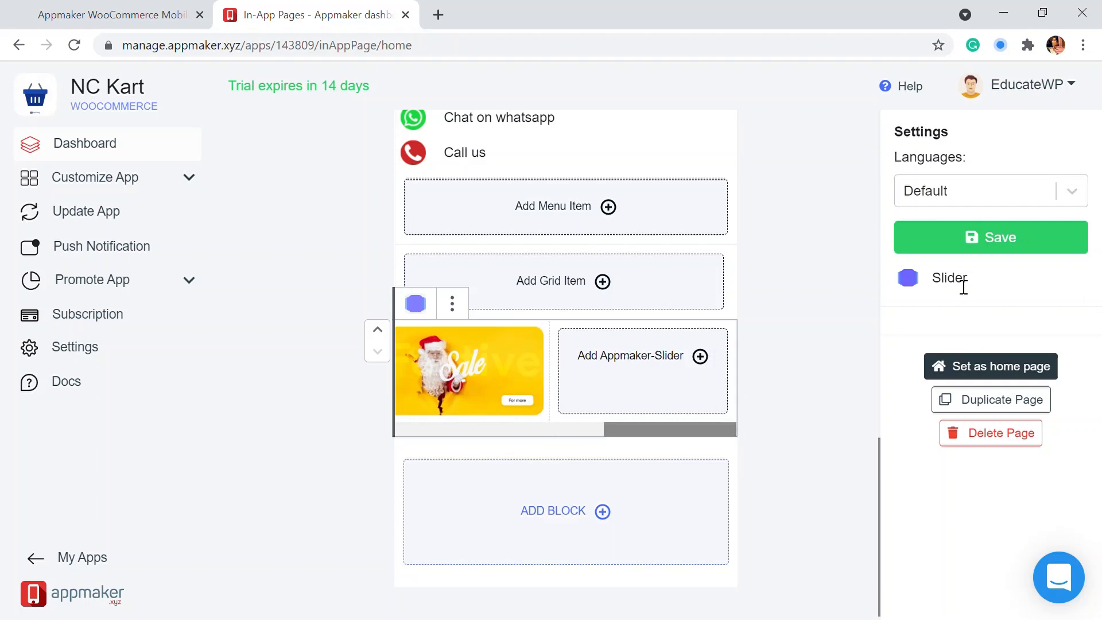
pyautogui.click(937, 239)
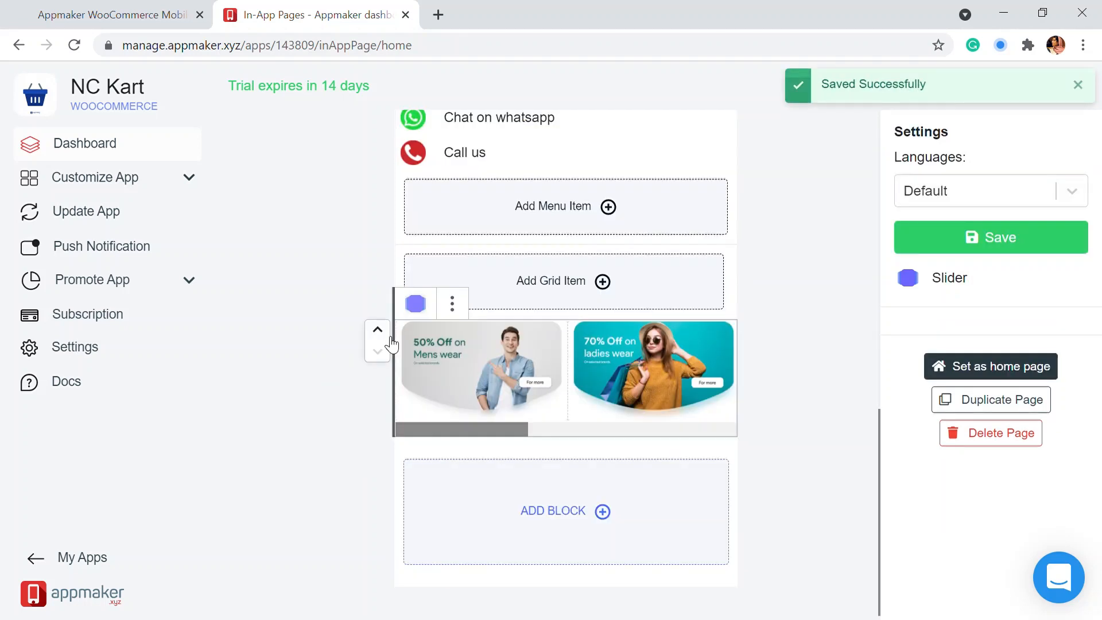
# Step: Move the new slider block up the Home page until it sits above the Categories section
pyautogui.click(378, 330)
pyautogui.click(385, 261)
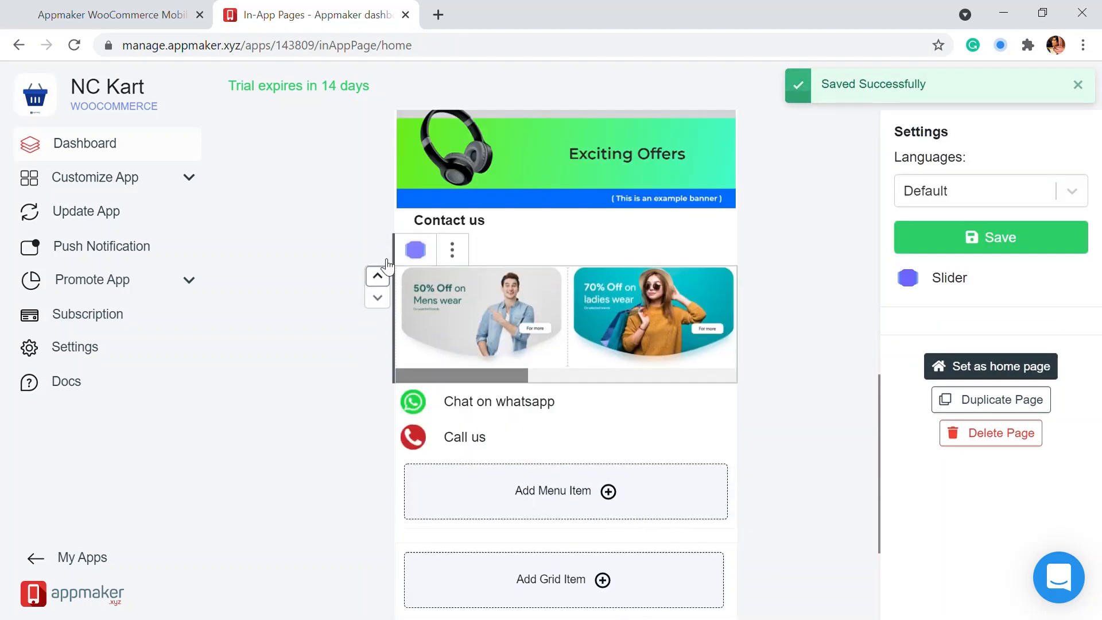
pyautogui.click(380, 270)
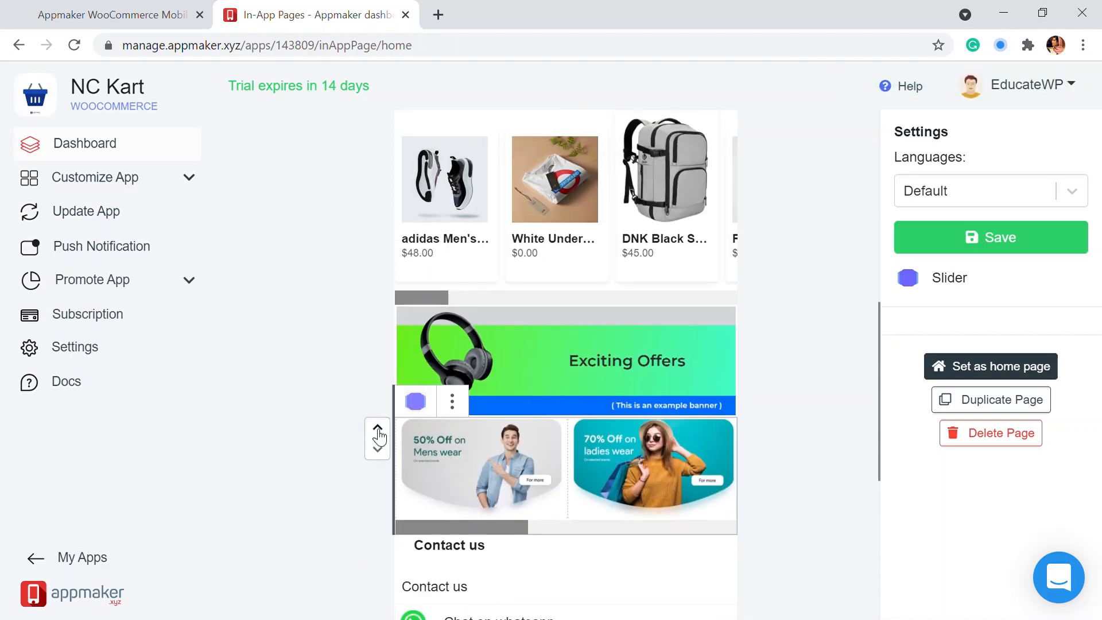
pyautogui.click(378, 431)
pyautogui.click(379, 315)
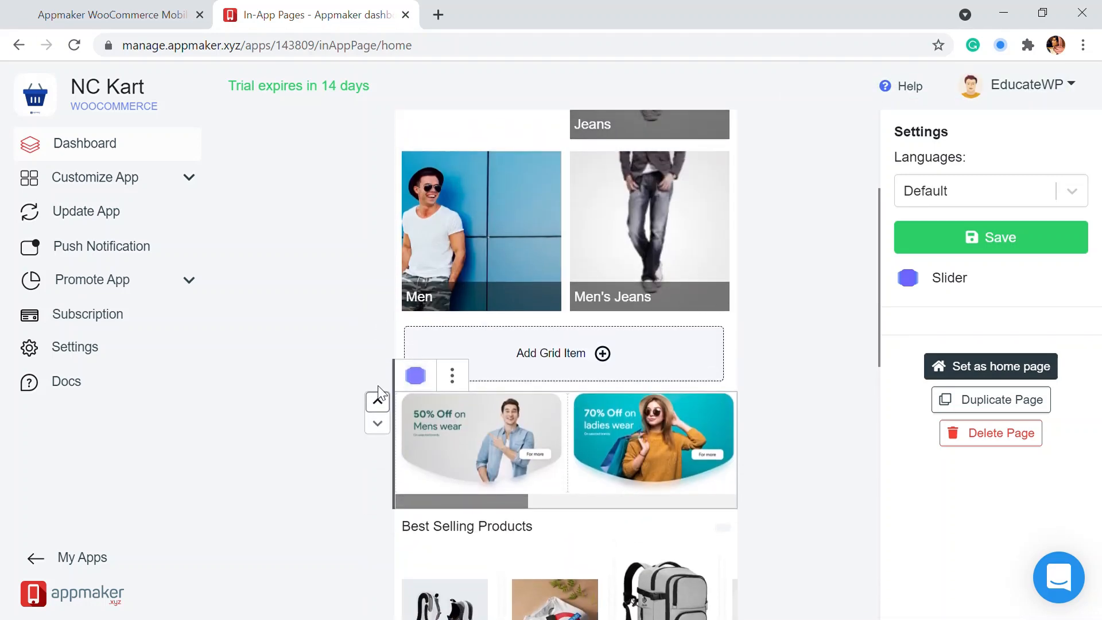
pyautogui.click(379, 400)
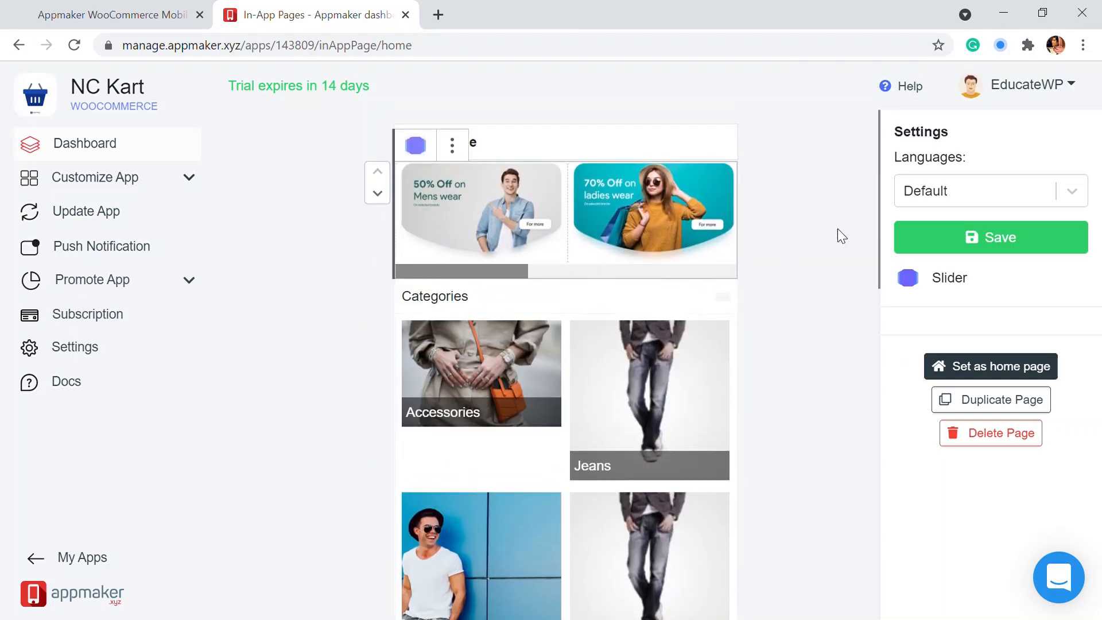
pyautogui.scroll(-10, 653, 304)
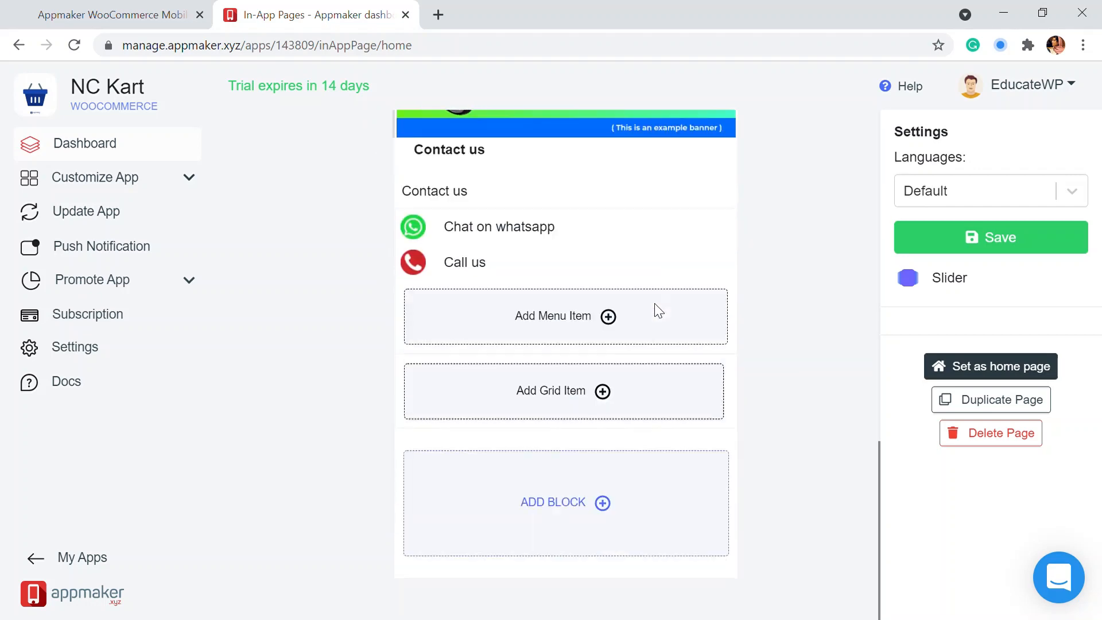
# Step: Add a new in-app page to the app's customization
pyautogui.scroll(5, 725, 315)
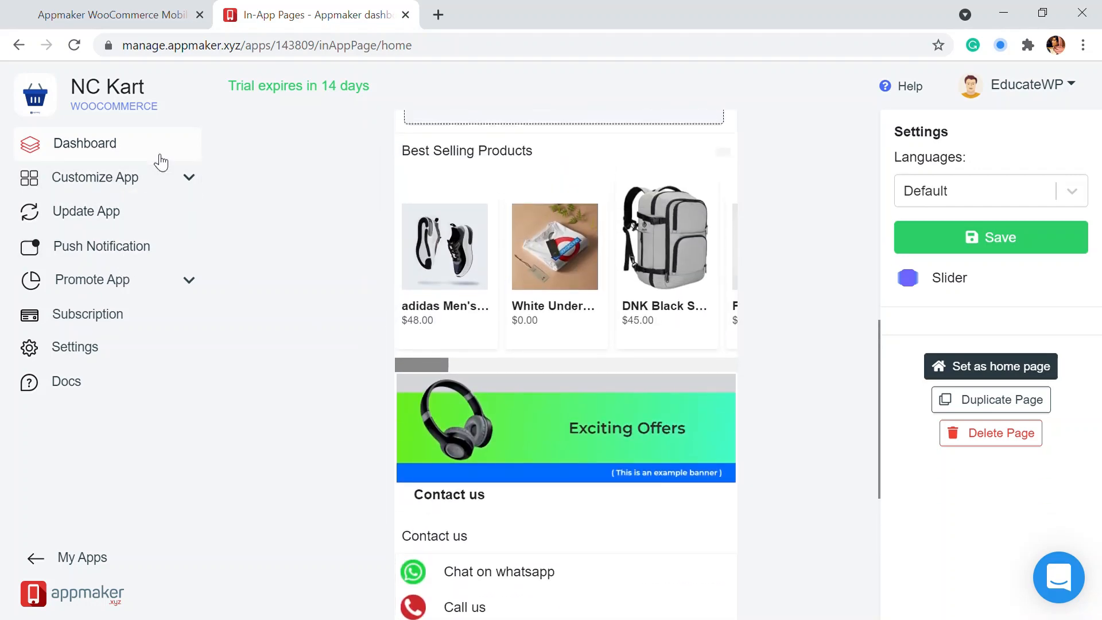
pyautogui.click(155, 177)
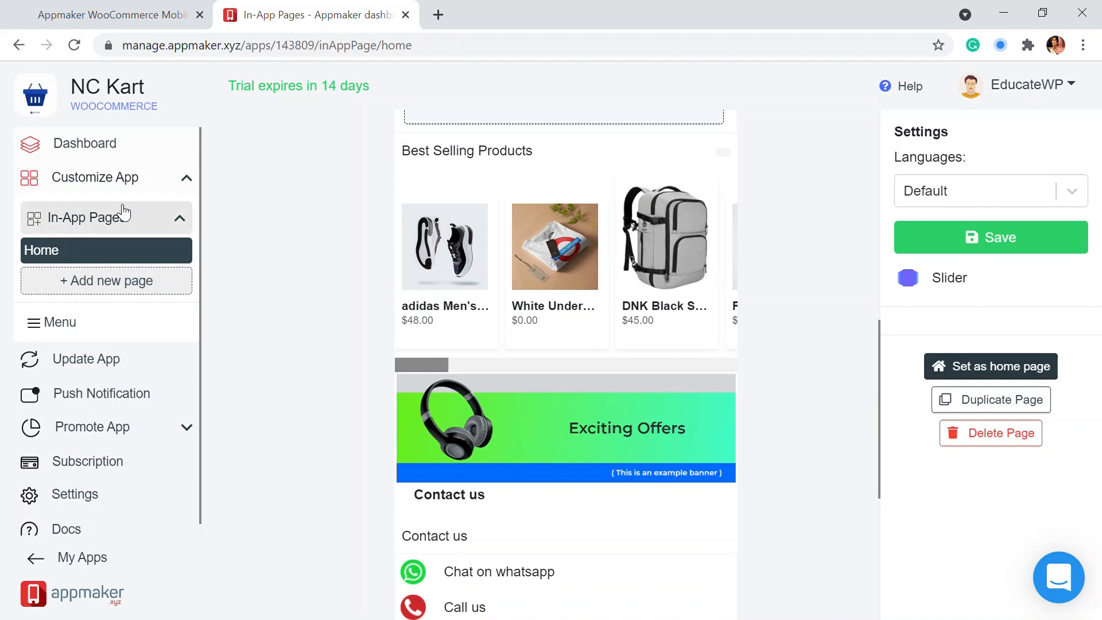
pyautogui.click(105, 282)
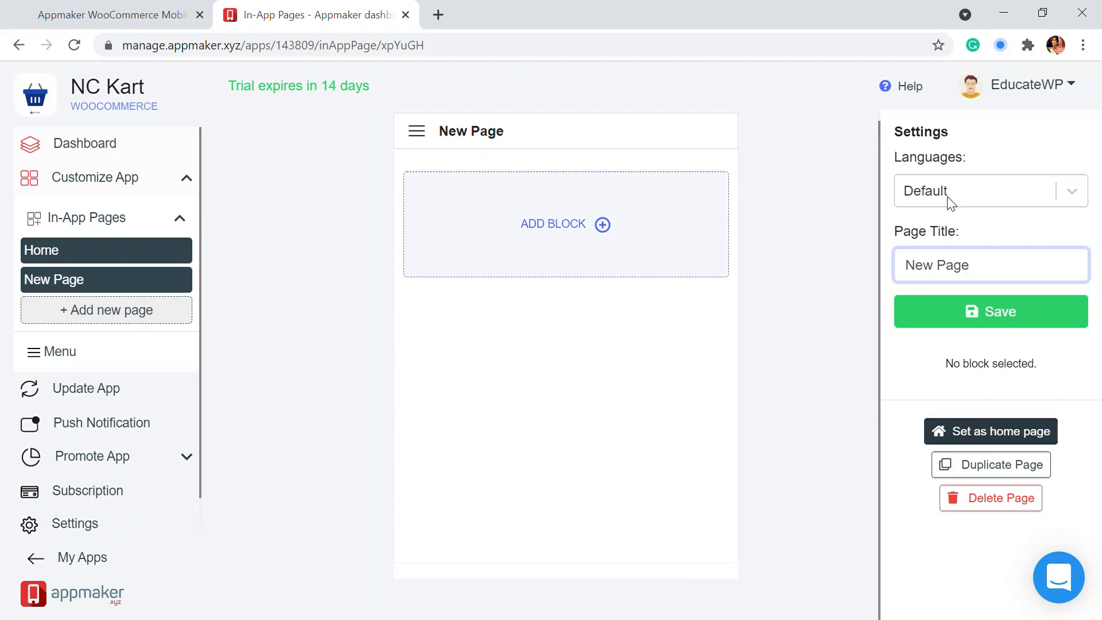
# Step: Set the new page's title to Men and save the page
pyautogui.press('BackSpace')
pyautogui.press('BackSpace')
pyautogui.press('BackSpace')
pyautogui.press('BackSpace')
pyautogui.press('BackSpace')
pyautogui.press('BackSpace')
pyautogui.press('BackSpace')
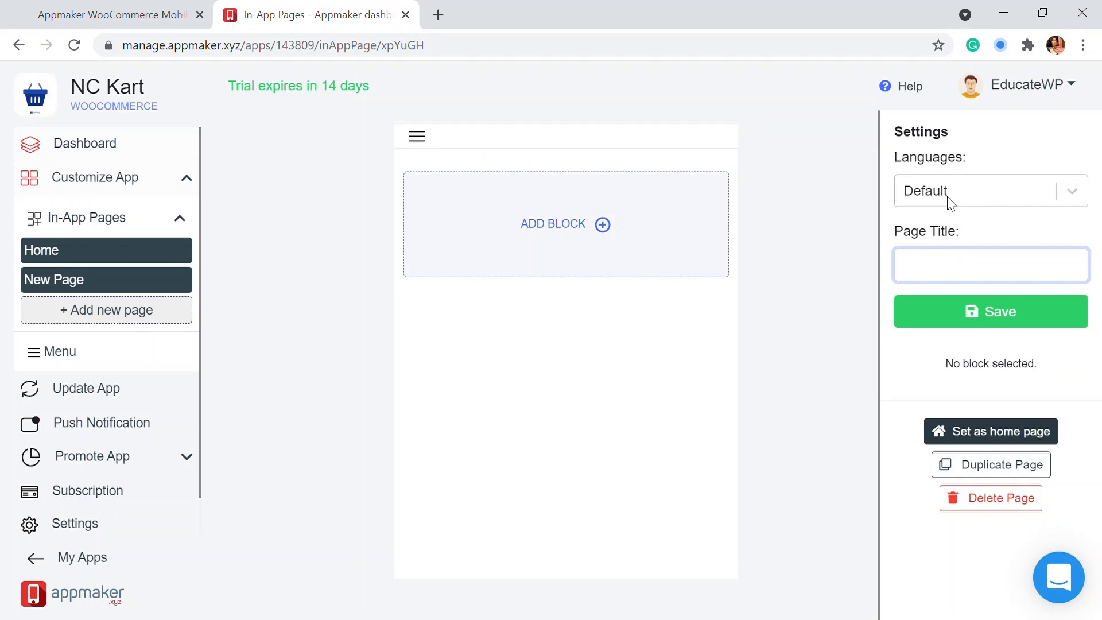
pyautogui.write('Men')
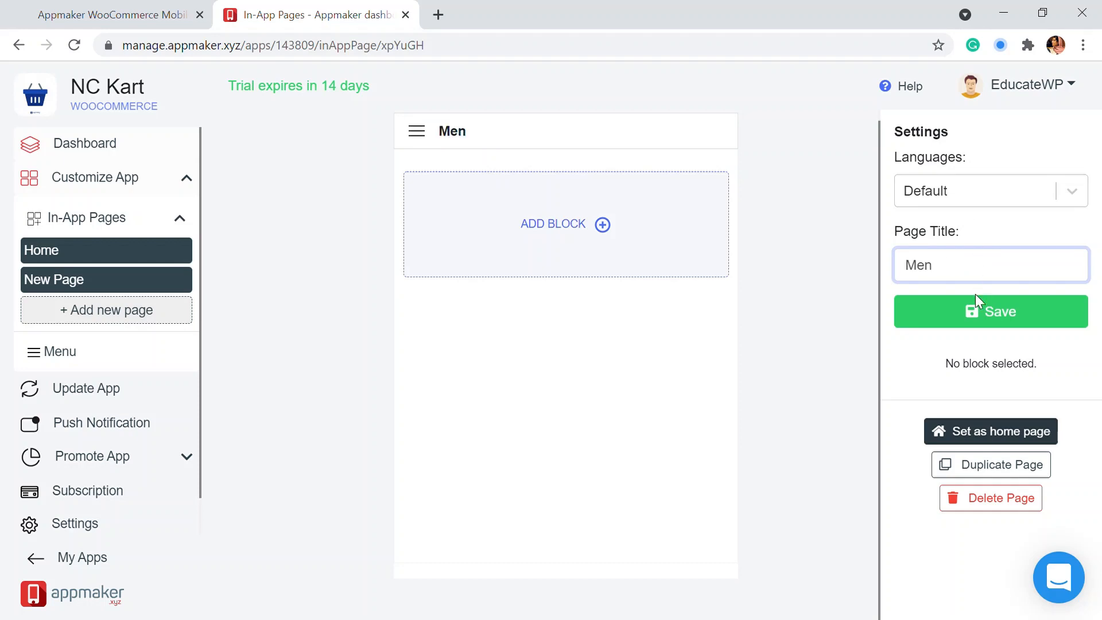
pyautogui.click(983, 313)
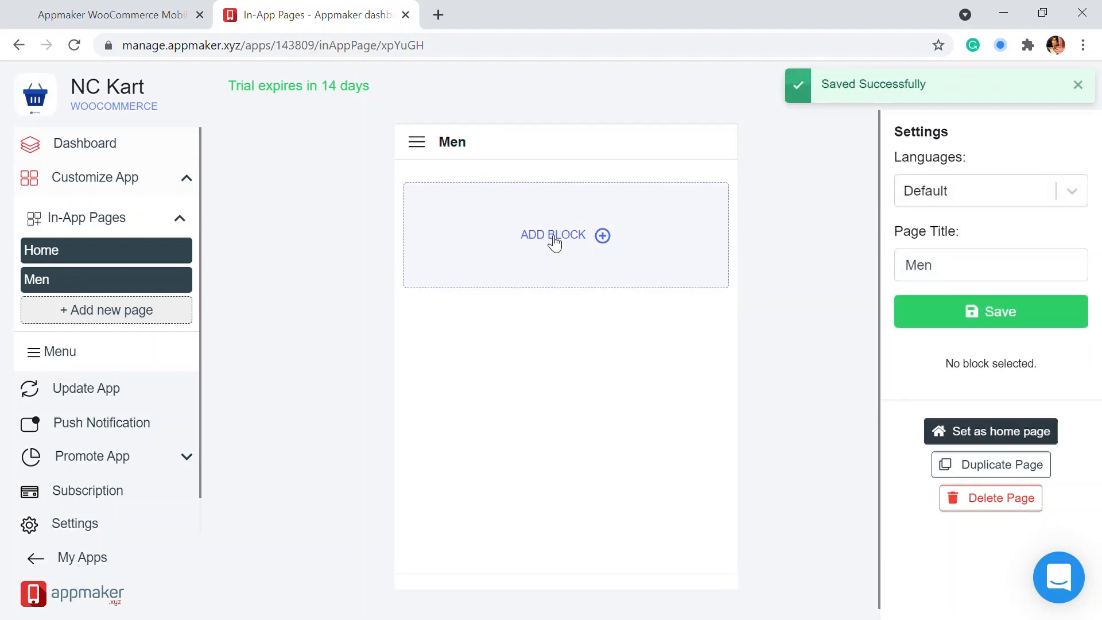
# Step: Add a Grid block with four grid items to the Men page and set it to 4 columns
pyautogui.click(591, 248)
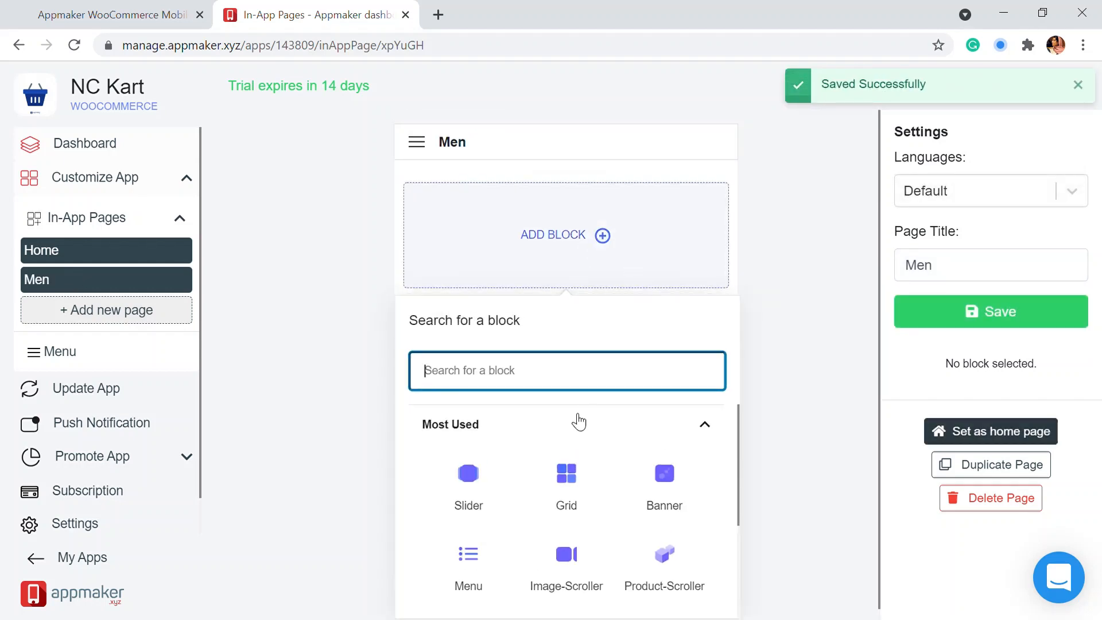
pyautogui.click(587, 503)
pyautogui.click(608, 218)
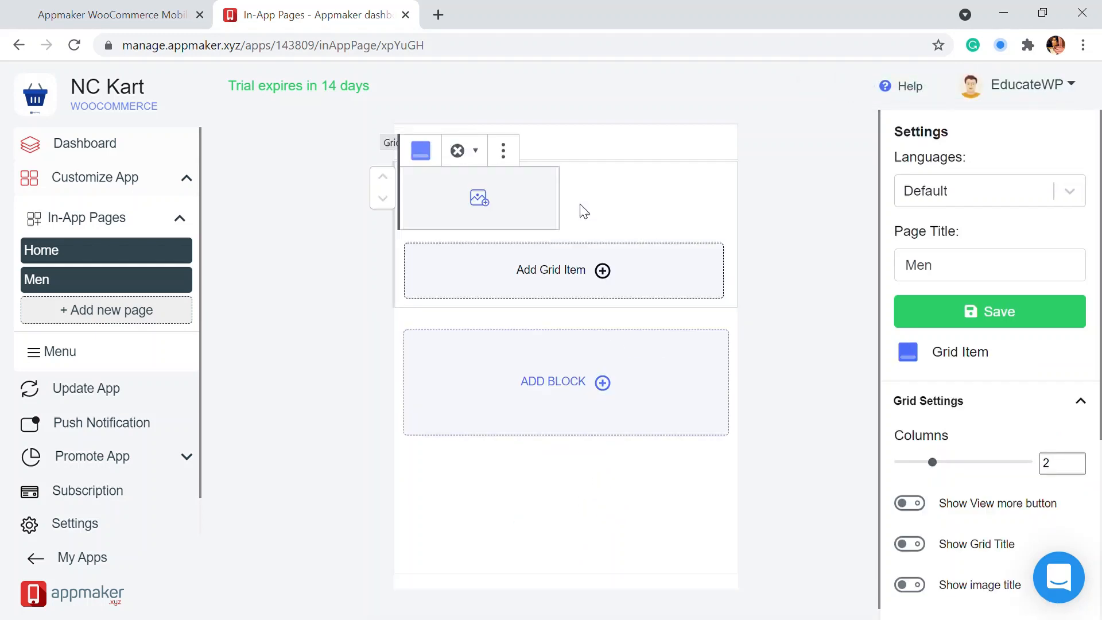
pyautogui.doubleClick(586, 288)
pyautogui.click(599, 357)
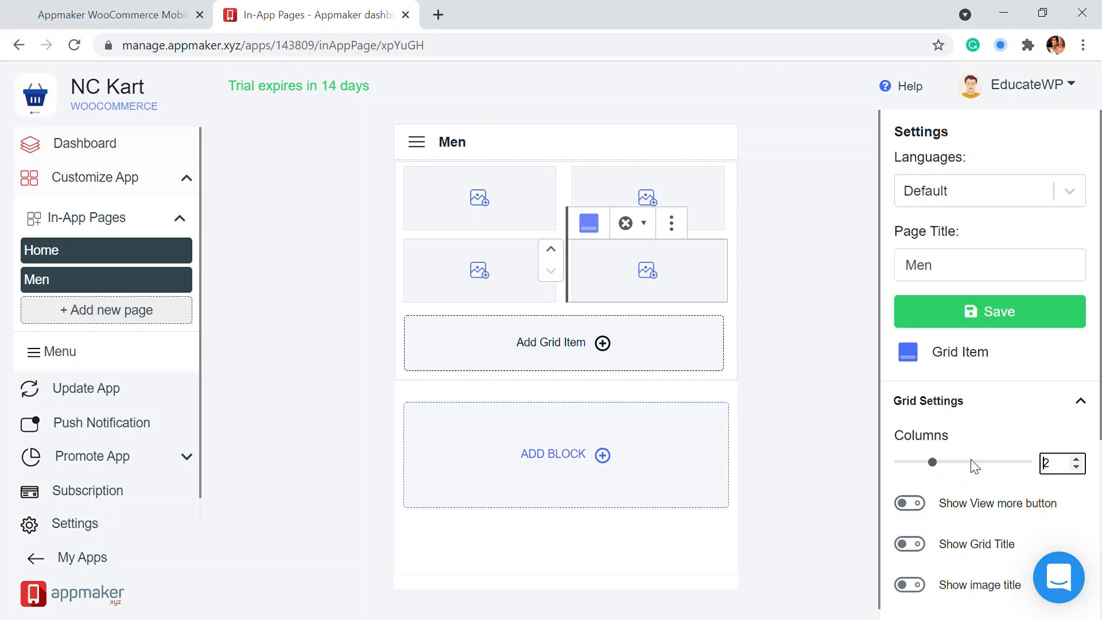
pyautogui.moveTo(941, 465); pyautogui.dragTo(993, 464)
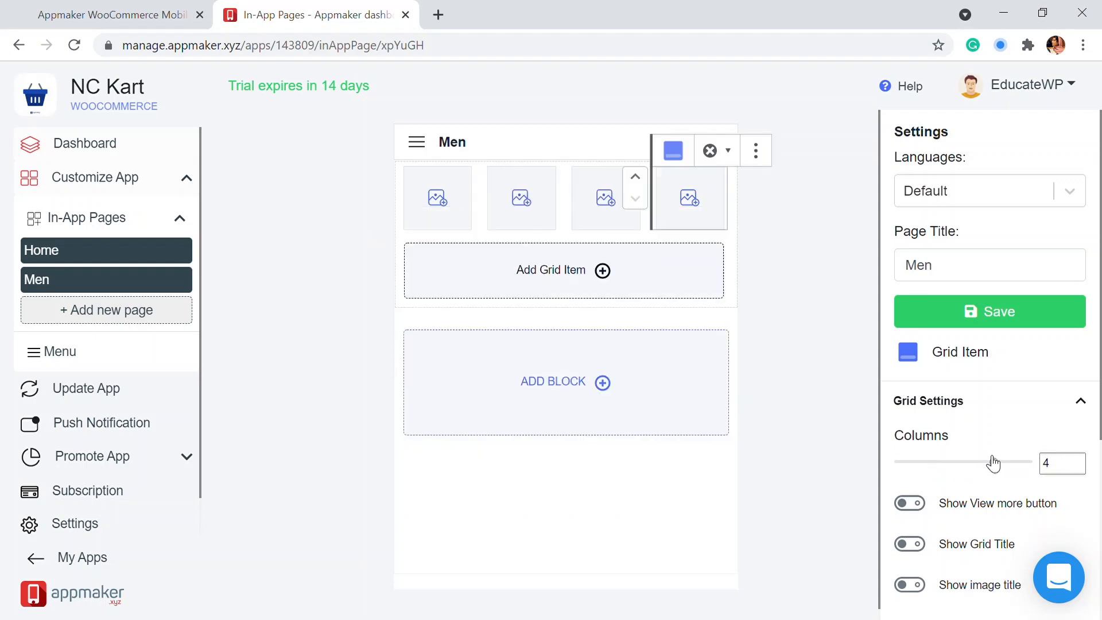
# Step: Give the first grid item the T-Shirts/Shirts image and set its mobile app action to Open Product by Category with Men's Shirts
pyautogui.click(453, 199)
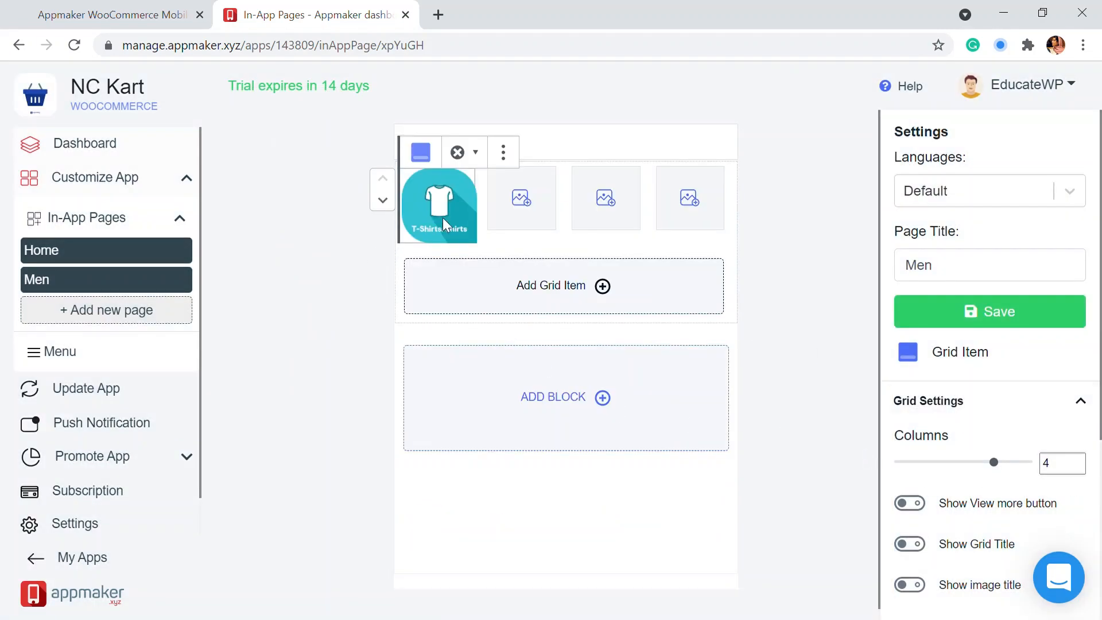
pyautogui.scroll(-6, 1018, 372)
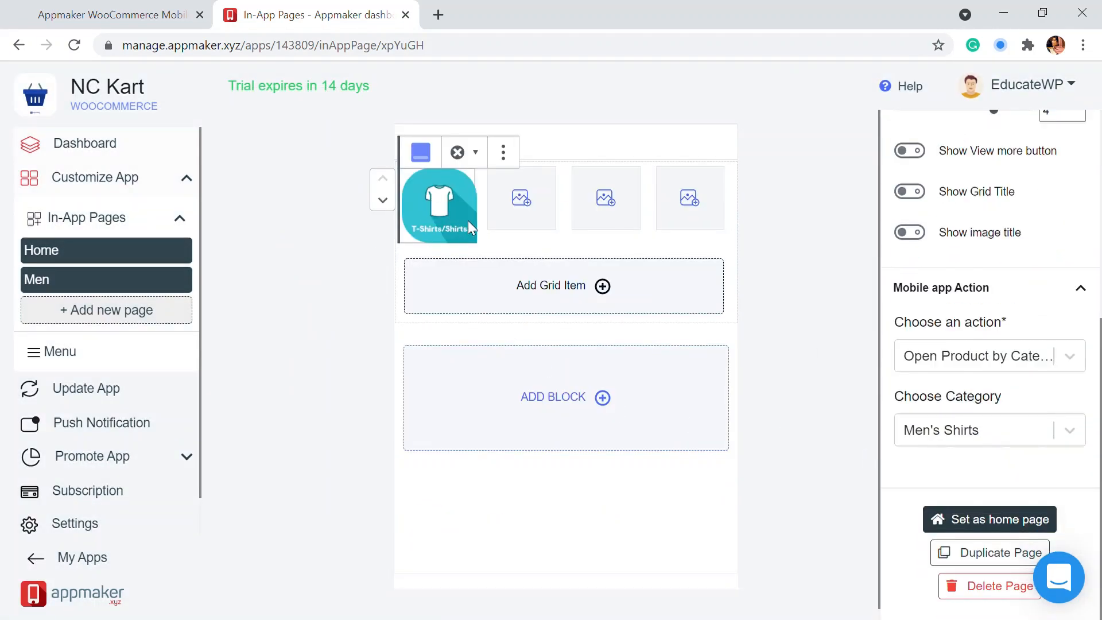
pyautogui.scroll(3, 971, 258)
pyautogui.scroll(-3, 996, 398)
pyautogui.click(976, 358)
pyautogui.click(1007, 524)
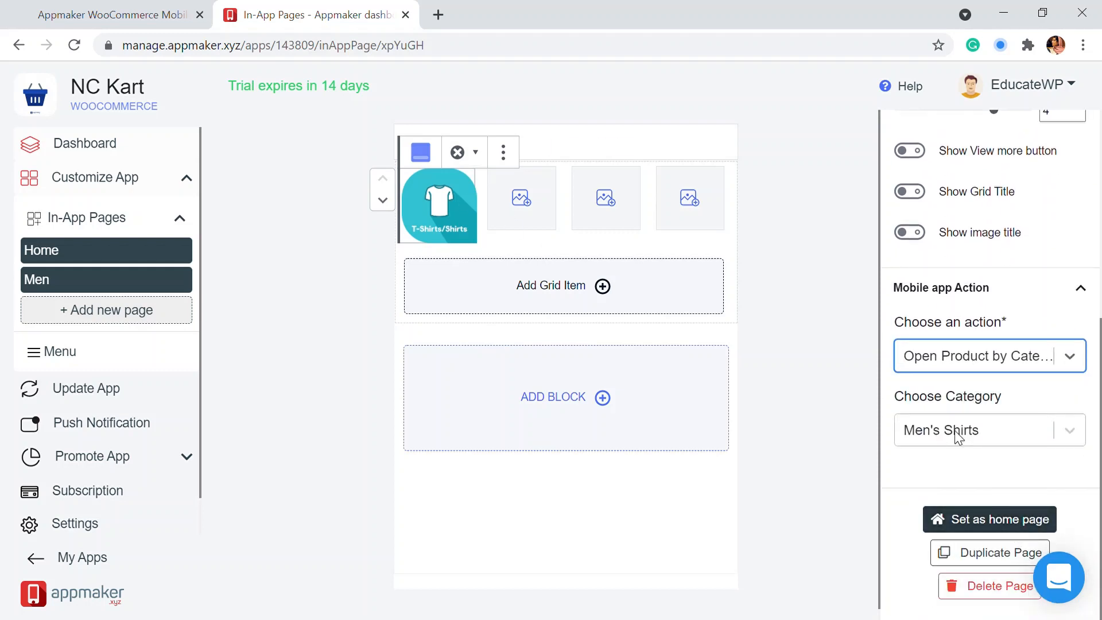
pyautogui.click(990, 439)
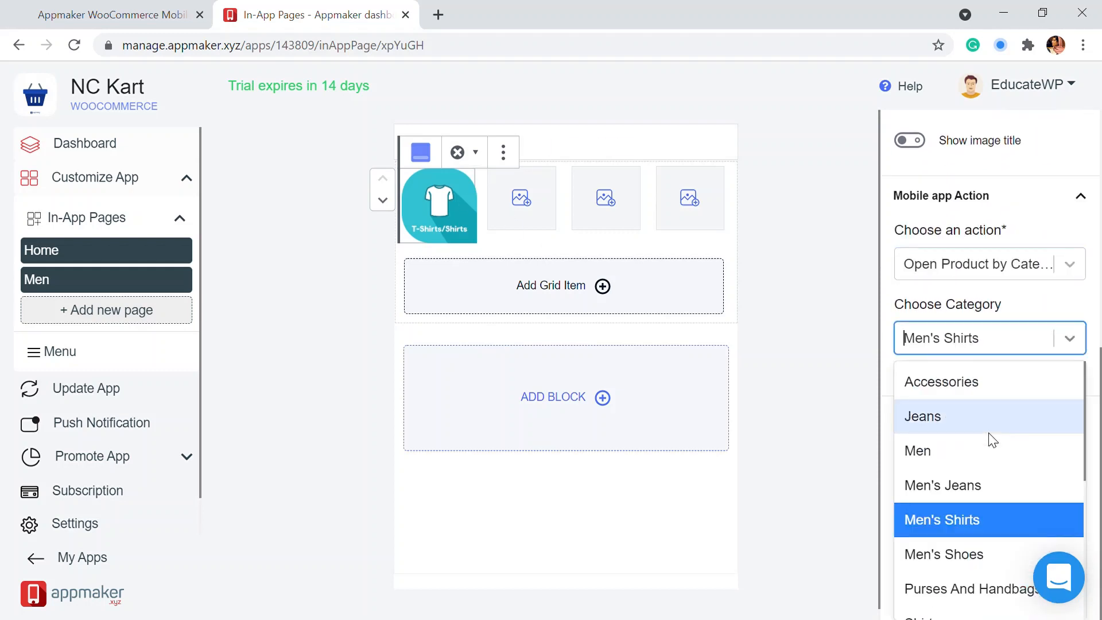
pyautogui.click(946, 517)
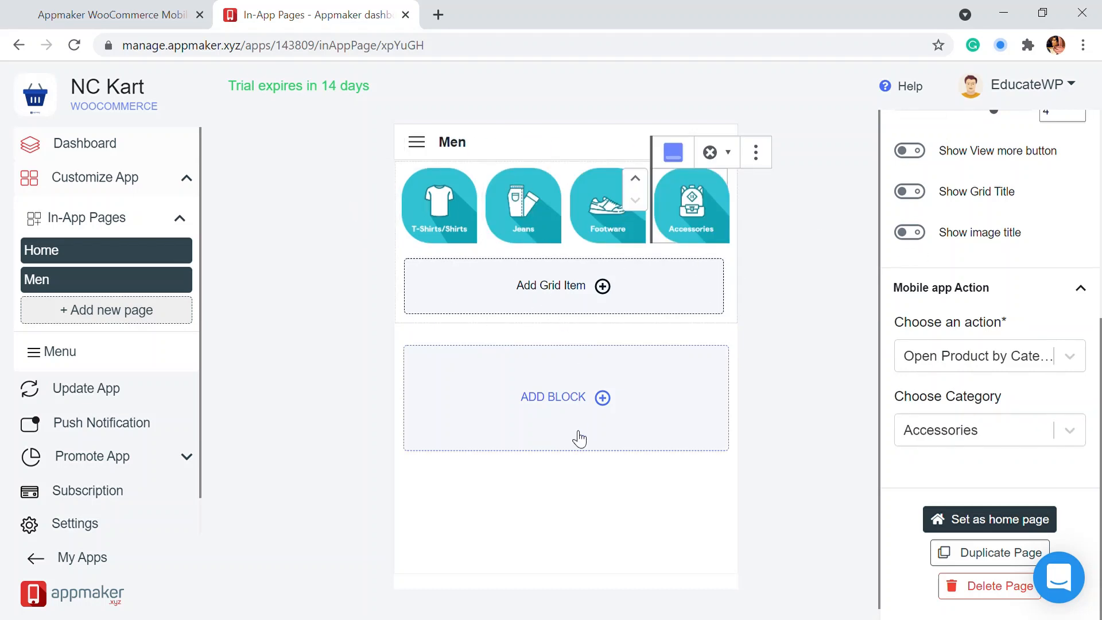
# Step: Add a Banner block below the grid with the "Biggest Offers of the Sale for Him" image and open its mobile app action choices
pyautogui.click(604, 438)
pyautogui.click(663, 281)
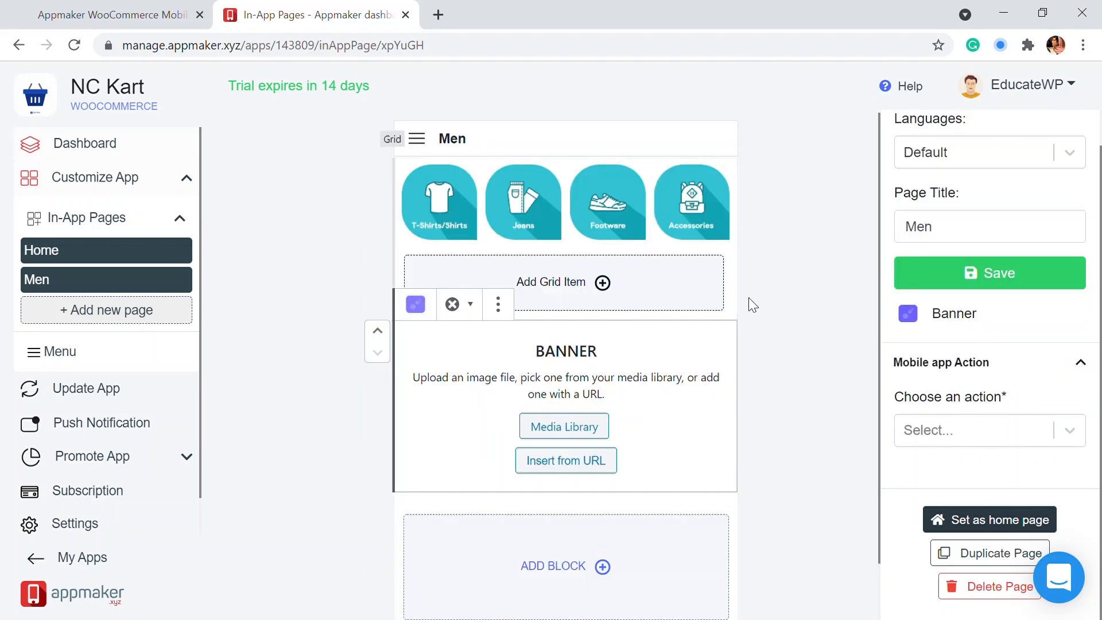
pyautogui.click(584, 428)
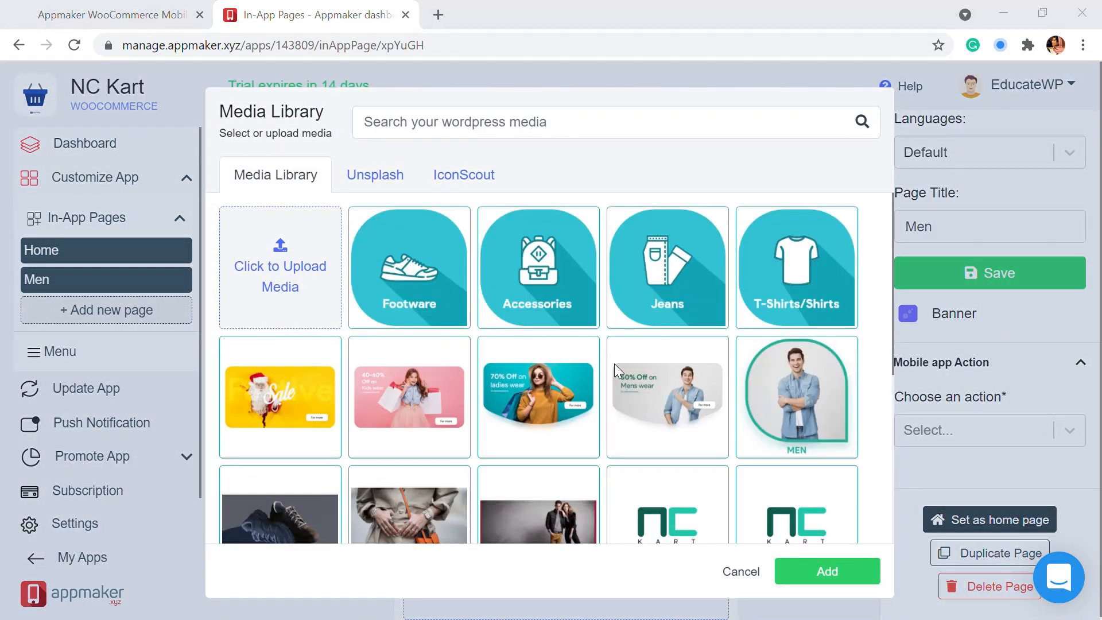
pyautogui.click(615, 370)
pyautogui.click(811, 570)
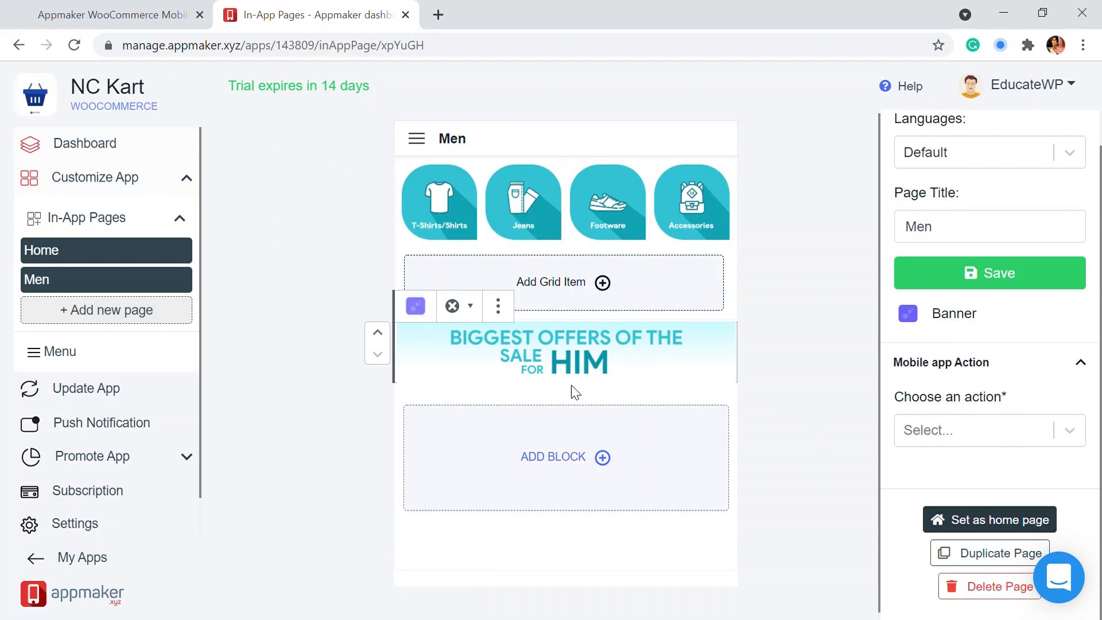
pyautogui.scroll(-1, 576, 392)
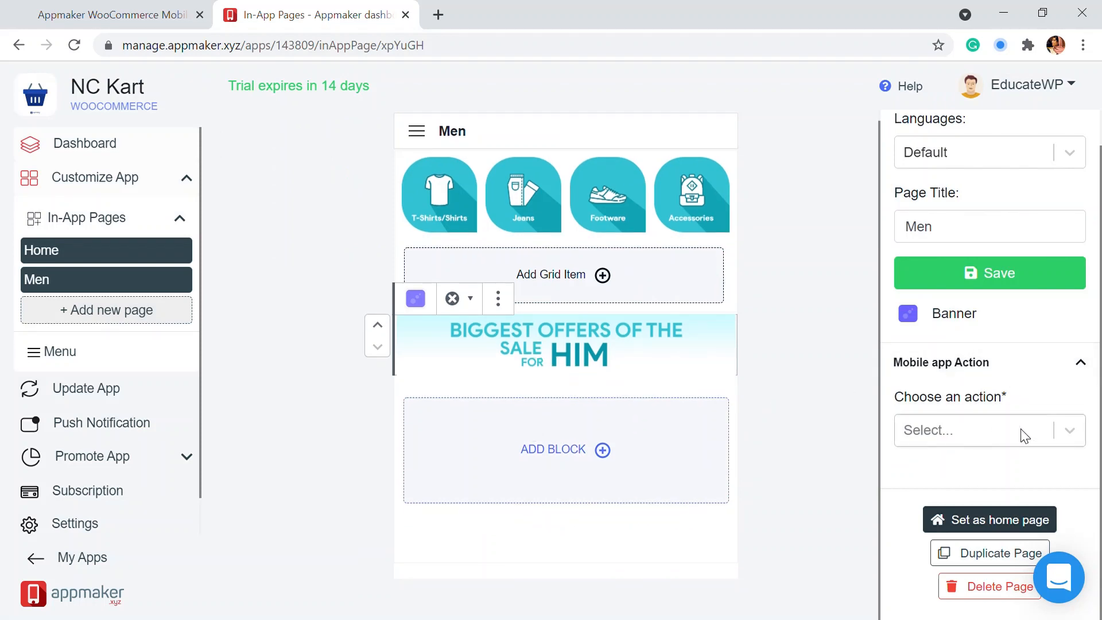
pyautogui.click(1030, 434)
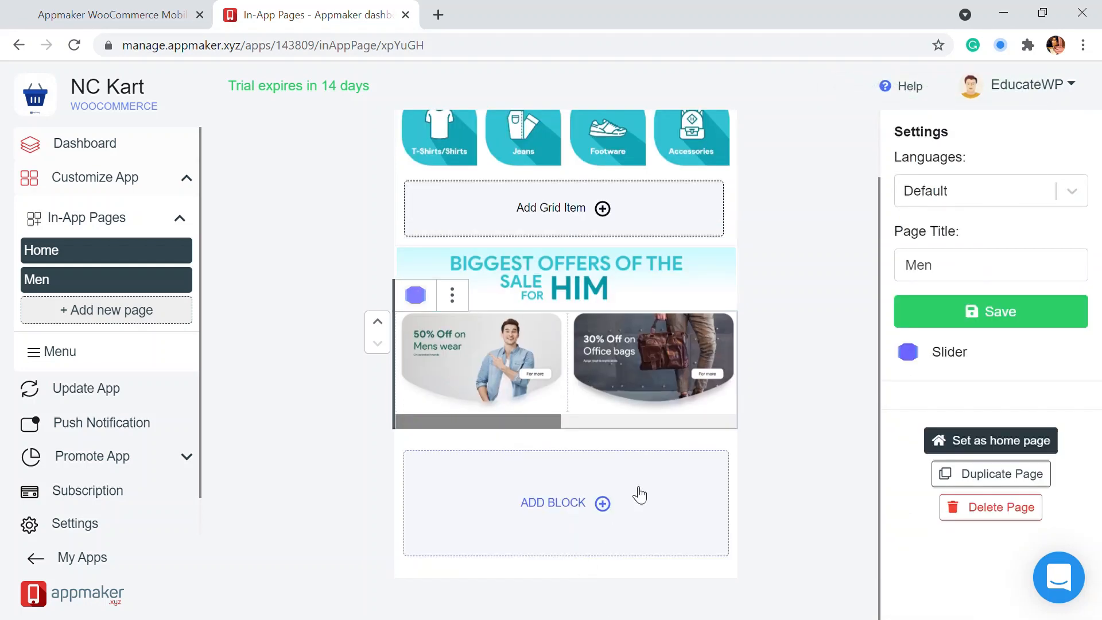
# Step: Add a Prebuild-Product-Scroller block below the slider on the Men page and title it Tshirt
pyautogui.click(608, 502)
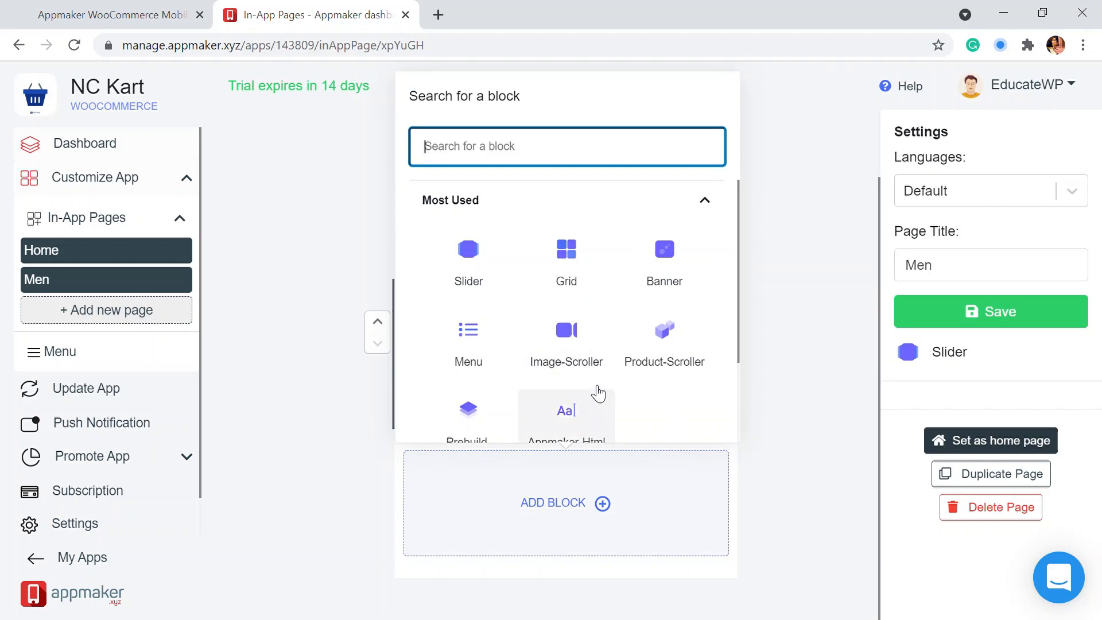
pyautogui.scroll(-2, 597, 387)
pyautogui.click(479, 319)
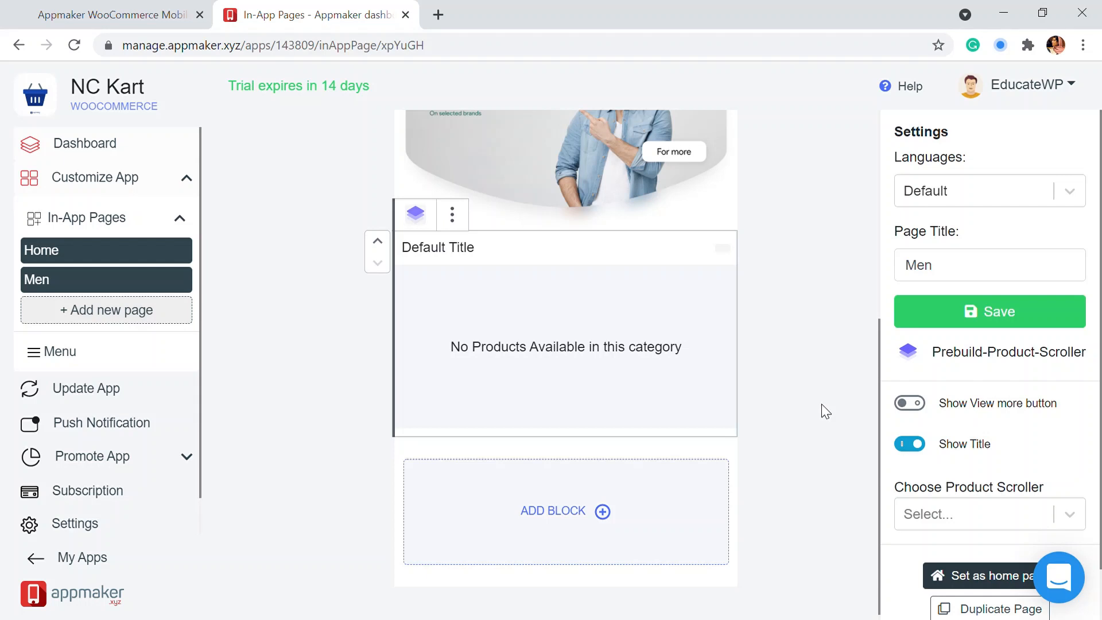
pyautogui.moveTo(480, 255); pyautogui.dragTo(267, 239)
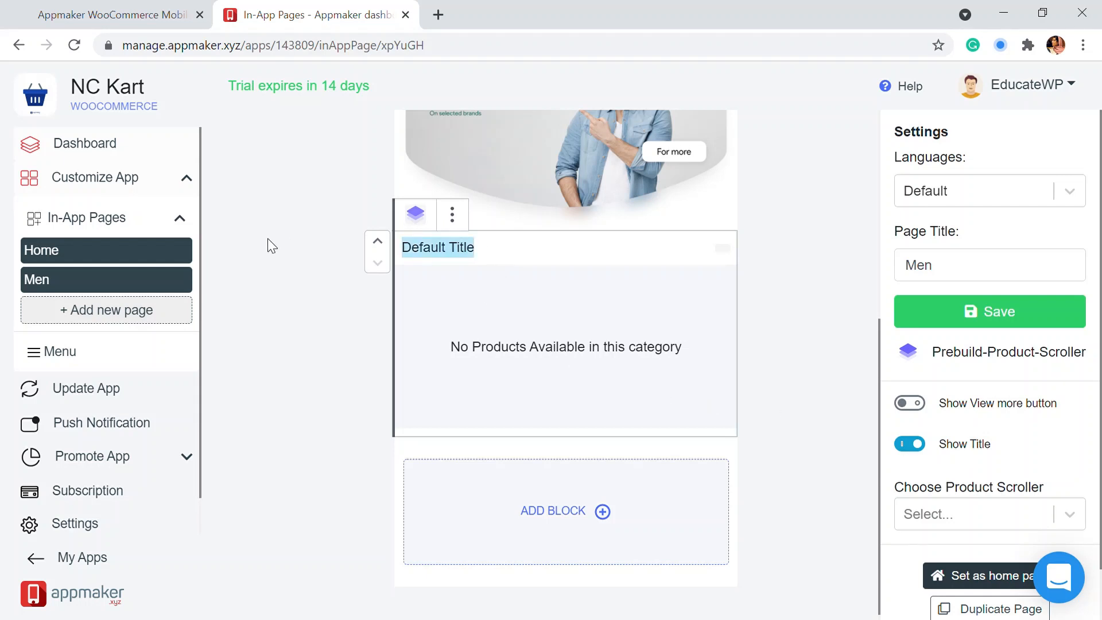
pyautogui.press('BackSpace')
pyautogui.write('Tshirt')
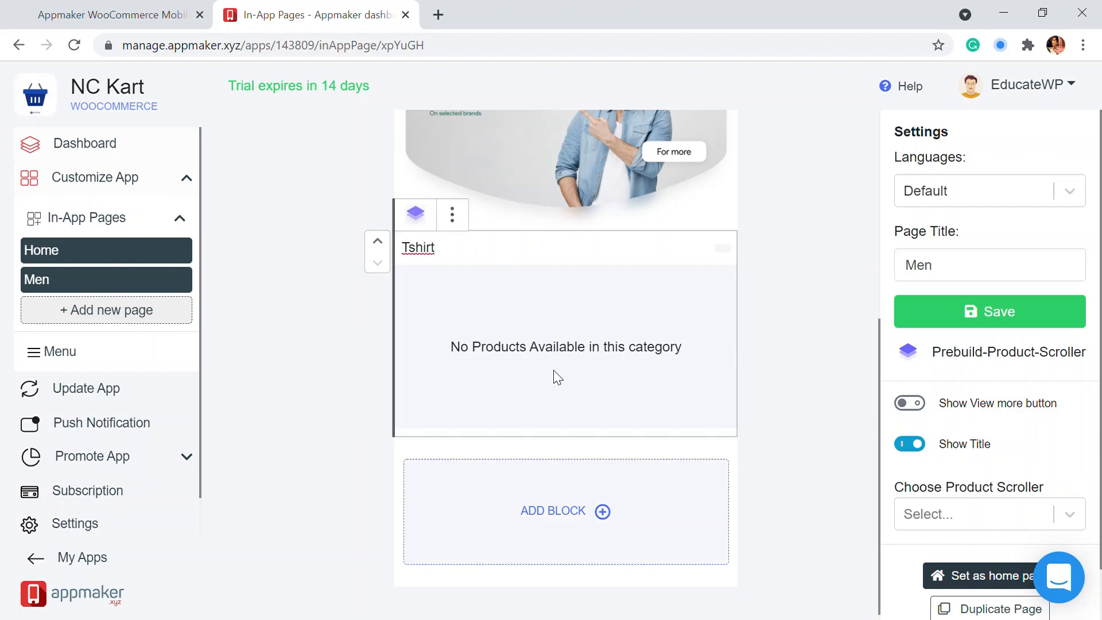
# Step: Set the Tshirt product scroller to Open Products in a category with the Men's Shirts category
pyautogui.scroll(-1, 979, 393)
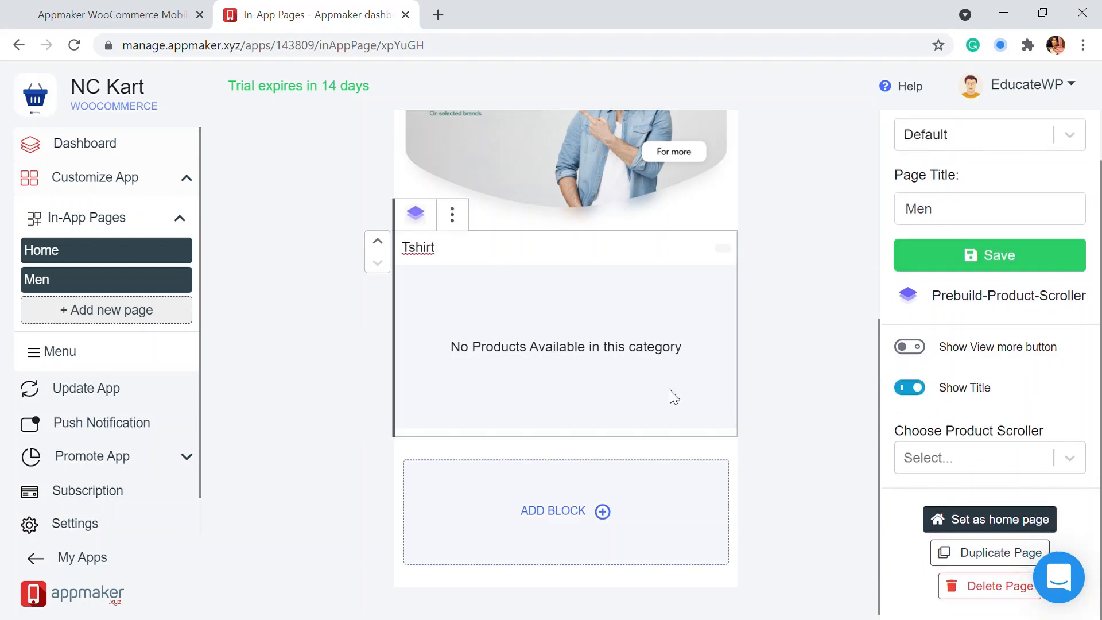
pyautogui.click(942, 459)
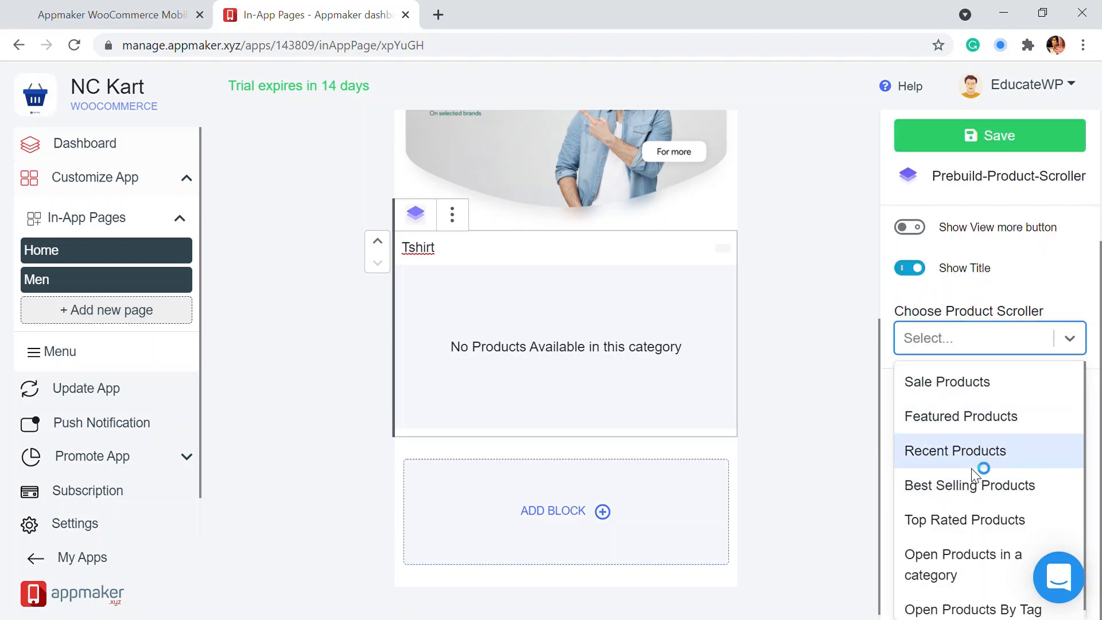
pyautogui.scroll(-1, 972, 464)
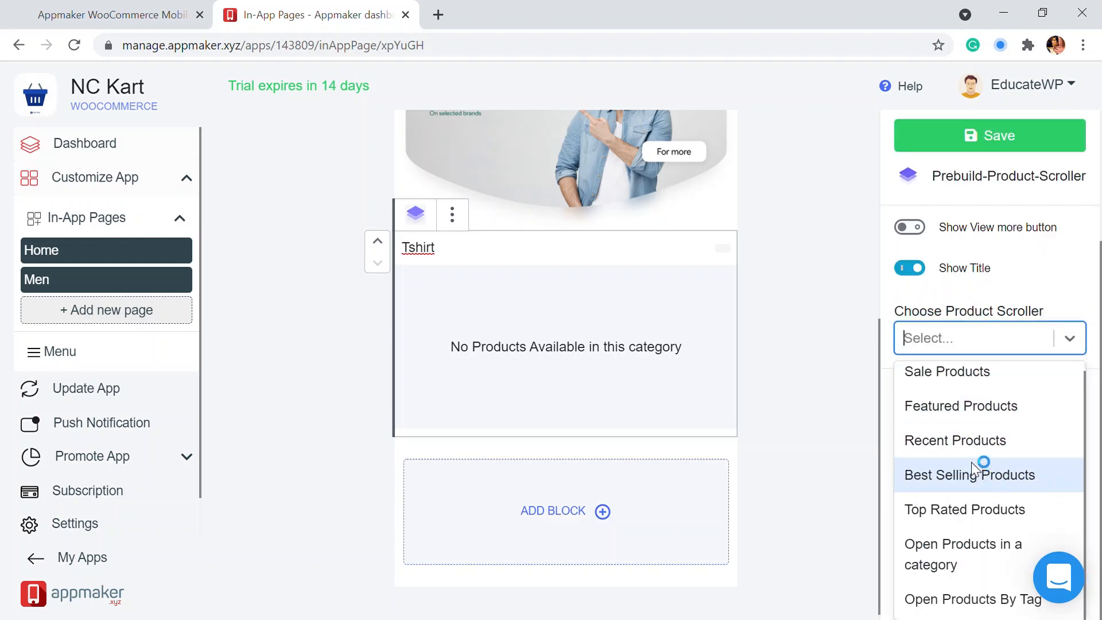
pyautogui.click(967, 568)
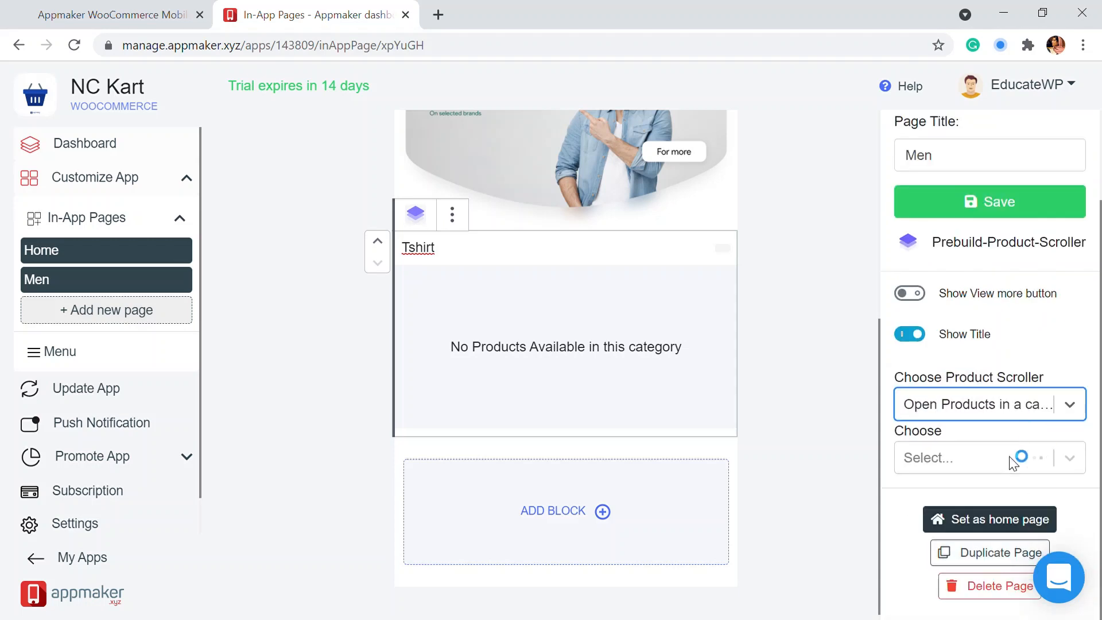
pyautogui.click(1071, 463)
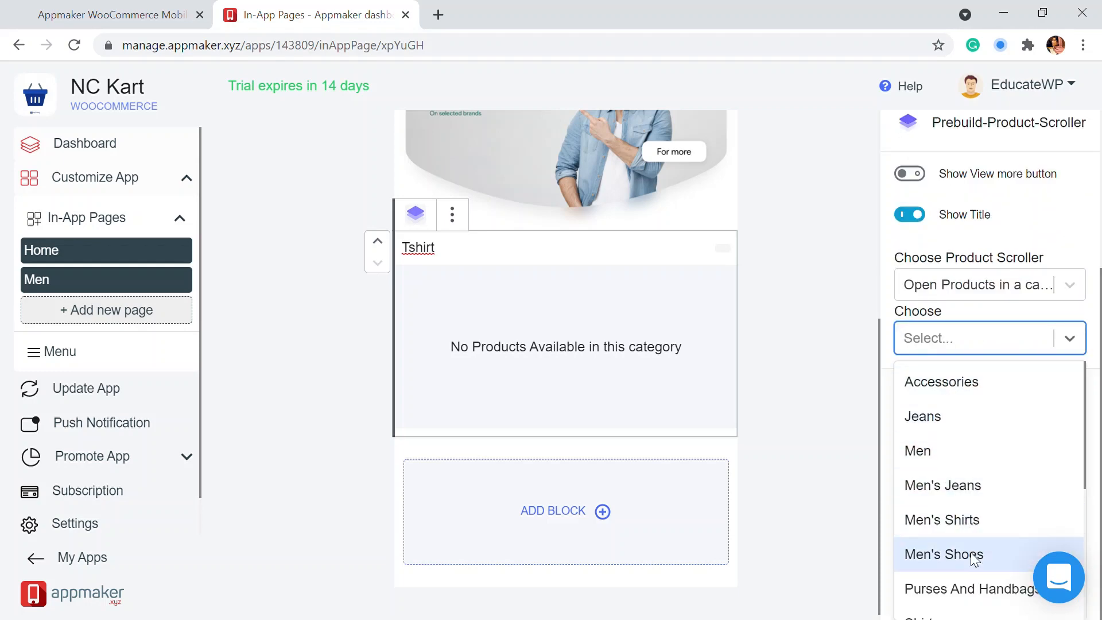
pyautogui.click(972, 519)
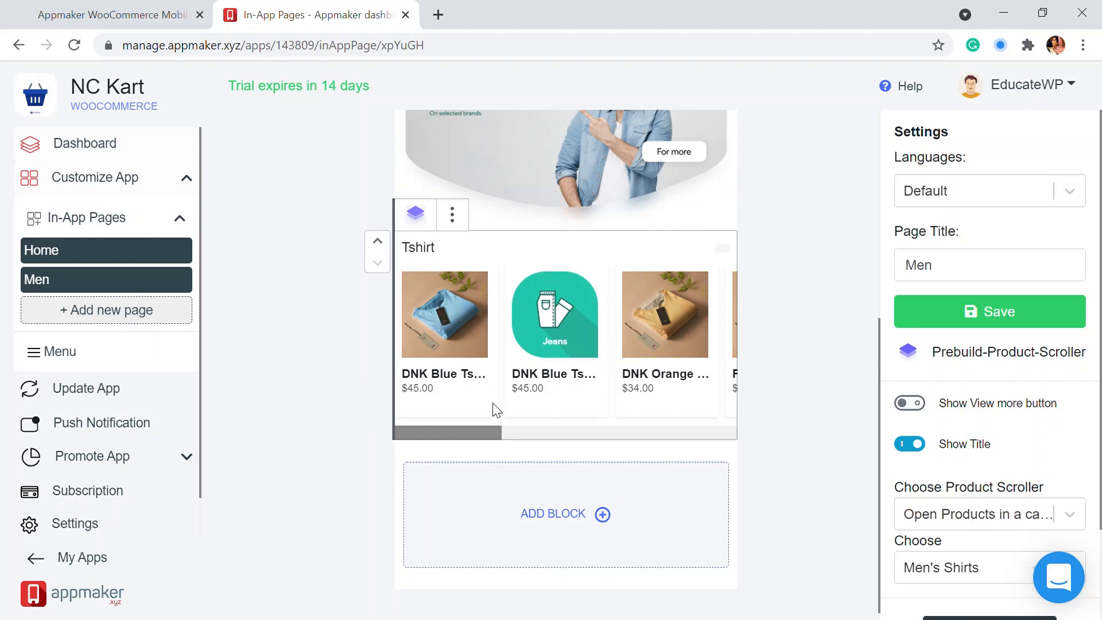
# Step: Look through the products in the Tshirt scroller
pyautogui.moveTo(470, 425); pyautogui.dragTo(643, 438)
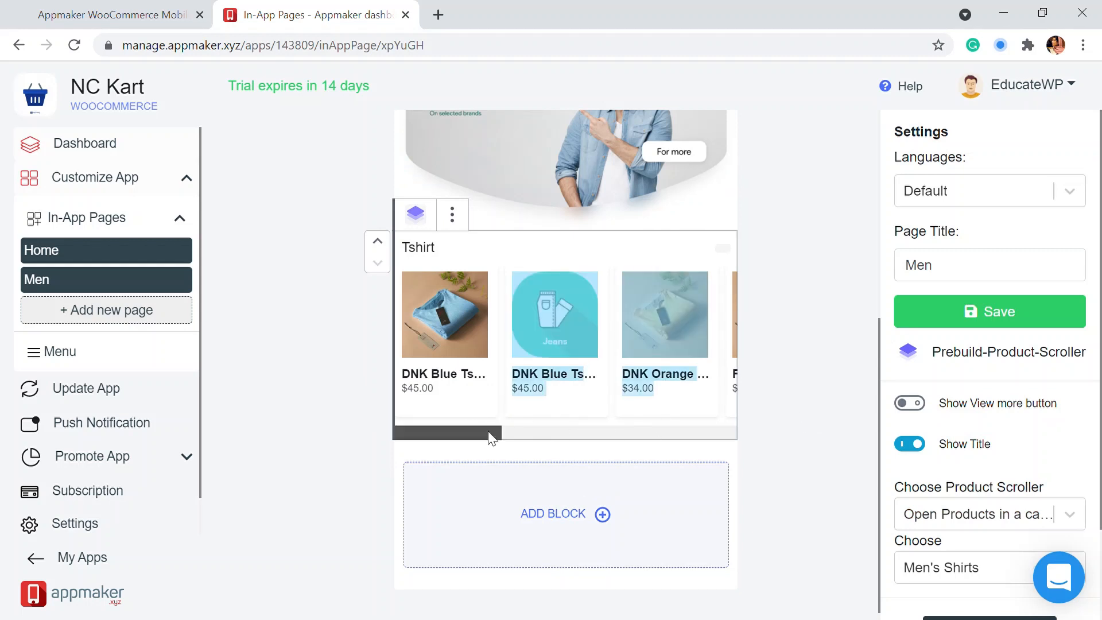
pyautogui.moveTo(490, 436); pyautogui.dragTo(740, 442)
pyautogui.scroll(-1, 685, 539)
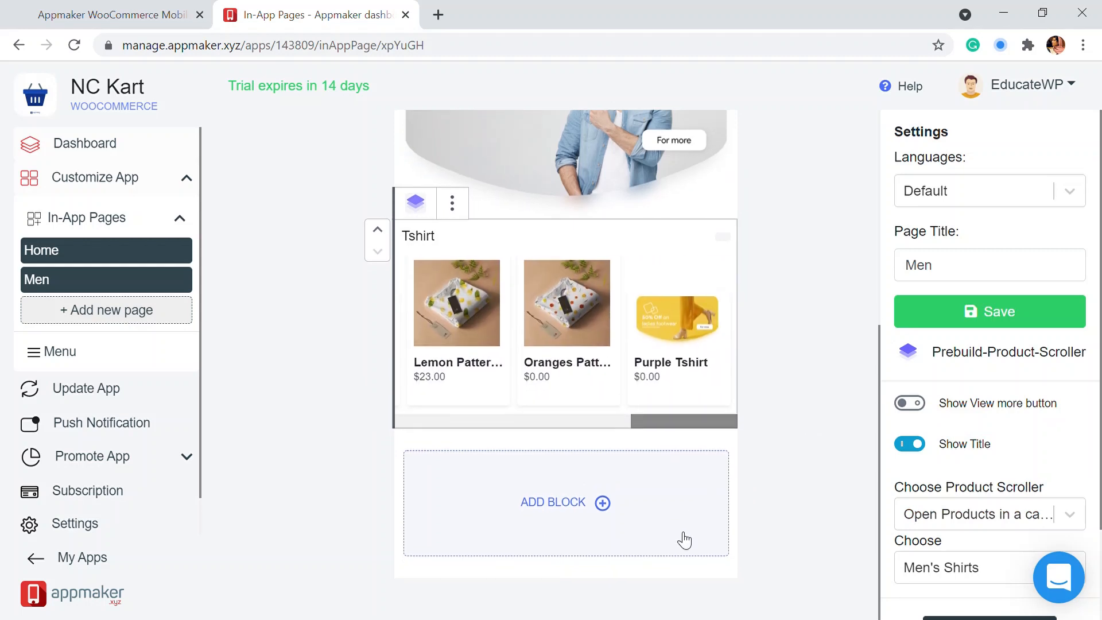
# Step: Open the block choices for the Men page, and check the Jeans scroller, sneaker banner and Shoes scroller
pyautogui.click(649, 497)
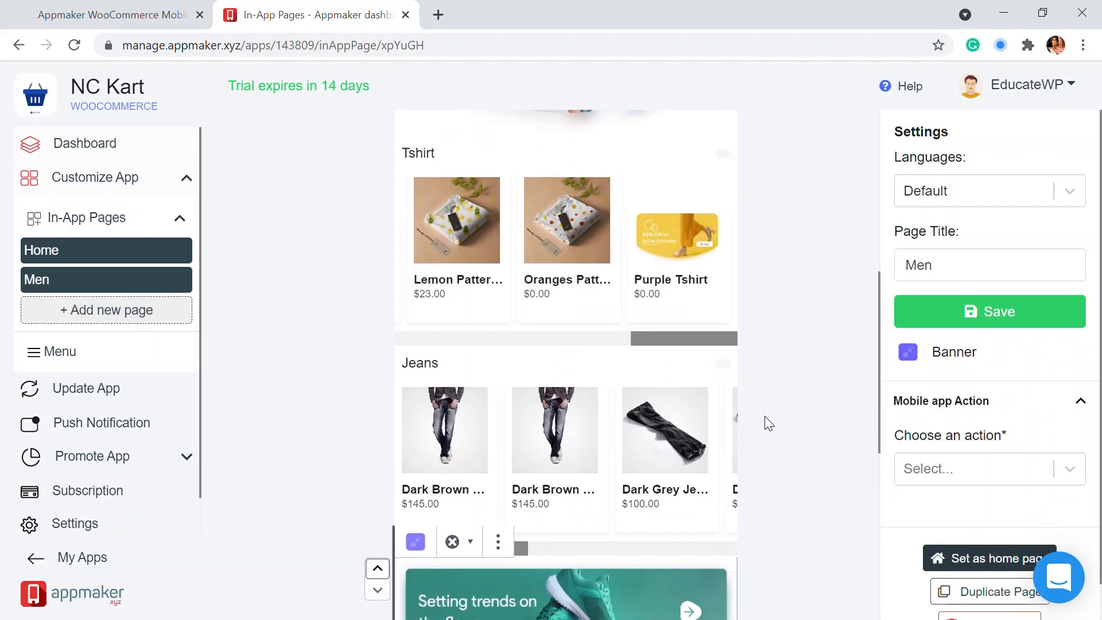
pyautogui.scroll(-2, 700, 394)
pyautogui.scroll(-2, 699, 394)
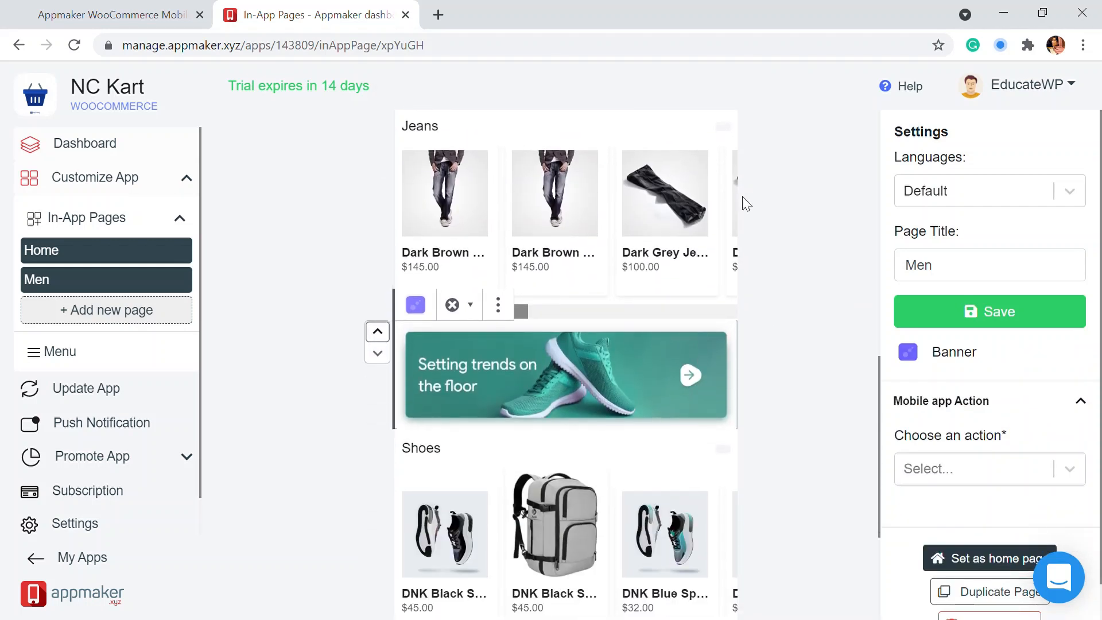
pyautogui.scroll(-3, 502, 459)
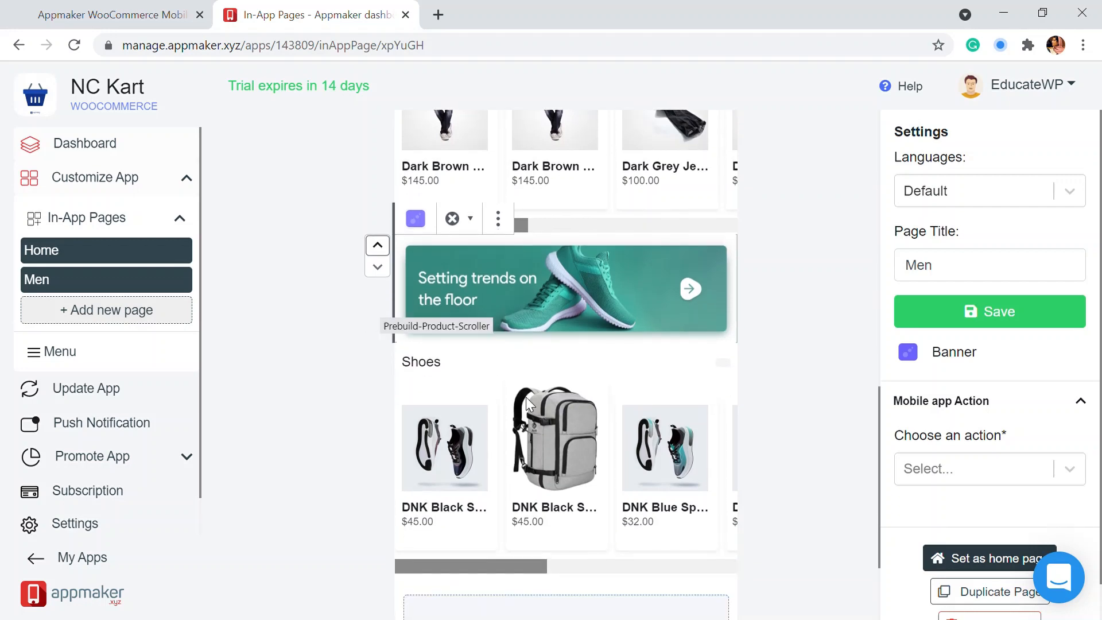
# Step: Look through the products in the Shoes scroller and review the Men page from its category grid down
pyautogui.moveTo(551, 485); pyautogui.dragTo(682, 501)
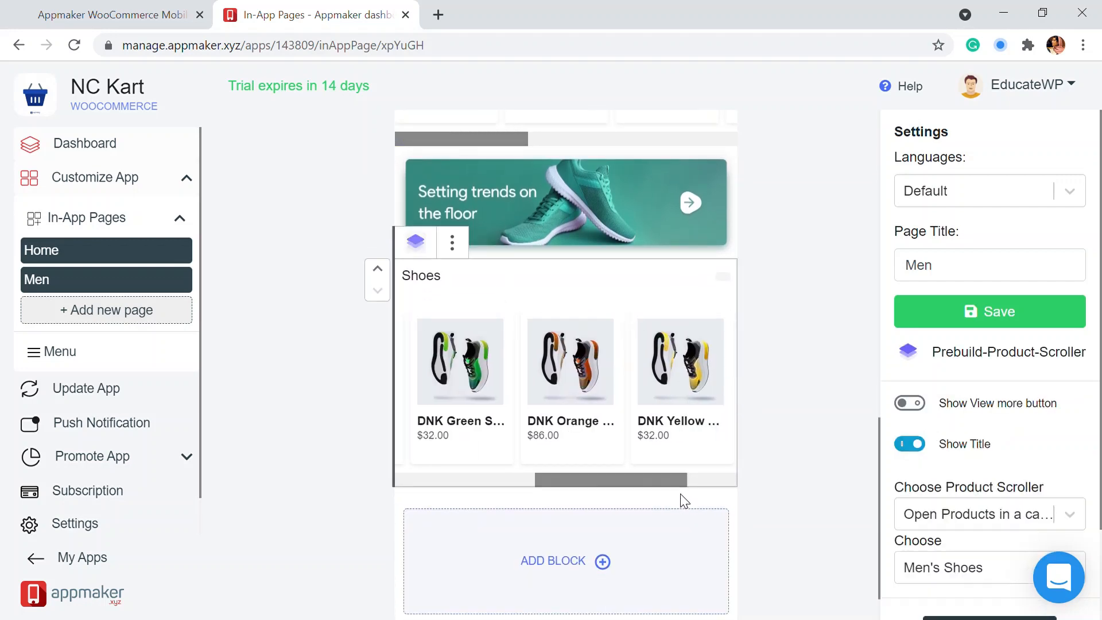
pyautogui.scroll(5, 708, 369)
pyautogui.click(35, 281)
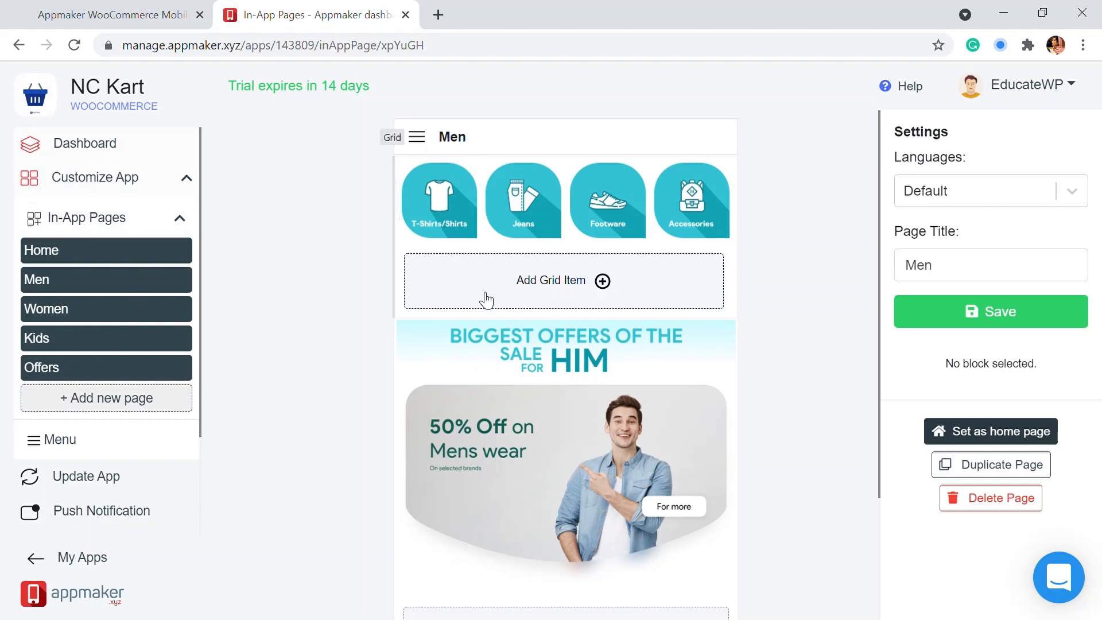
pyautogui.scroll(-2, 484, 297)
pyautogui.scroll(2, 234, 226)
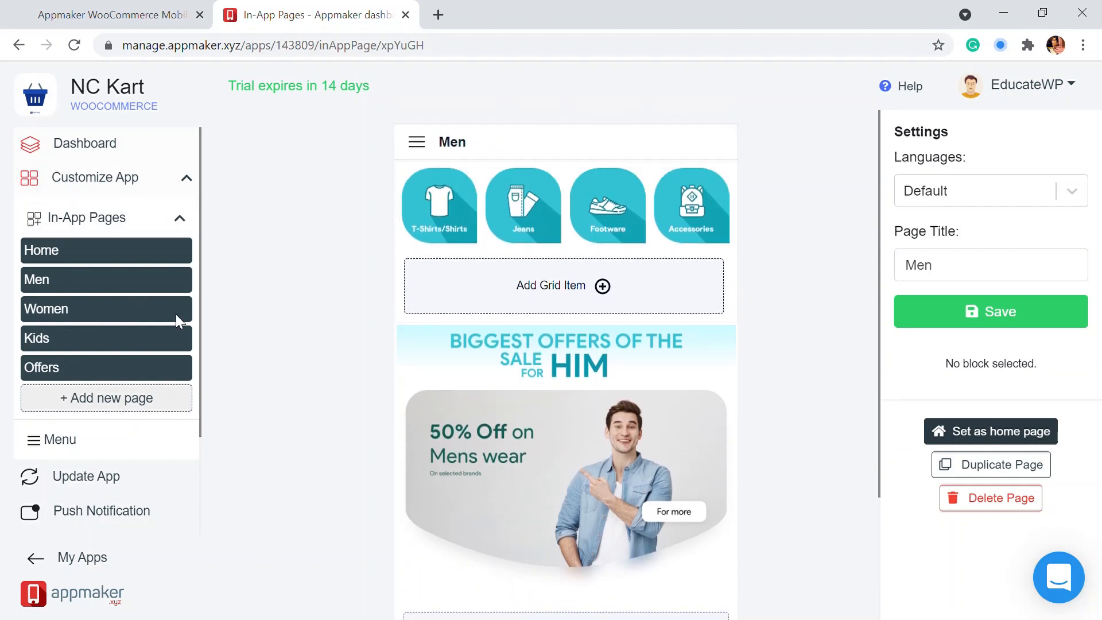
# Step: Open the app menu's settings and delete every menu item except Home
pyautogui.click(58, 441)
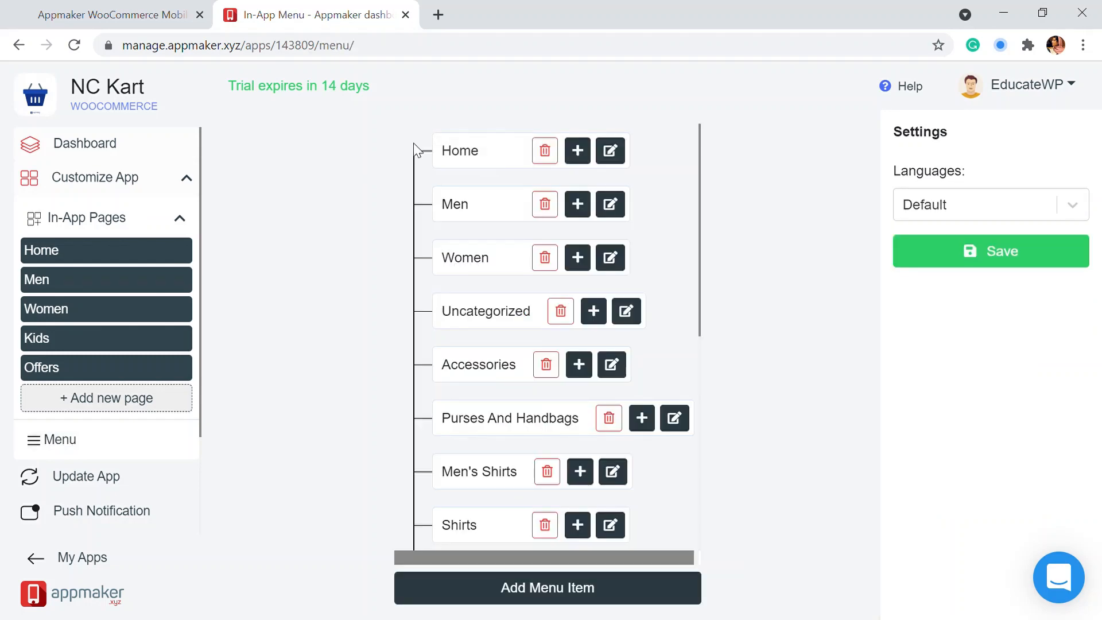
pyautogui.scroll(-7, 381, 344)
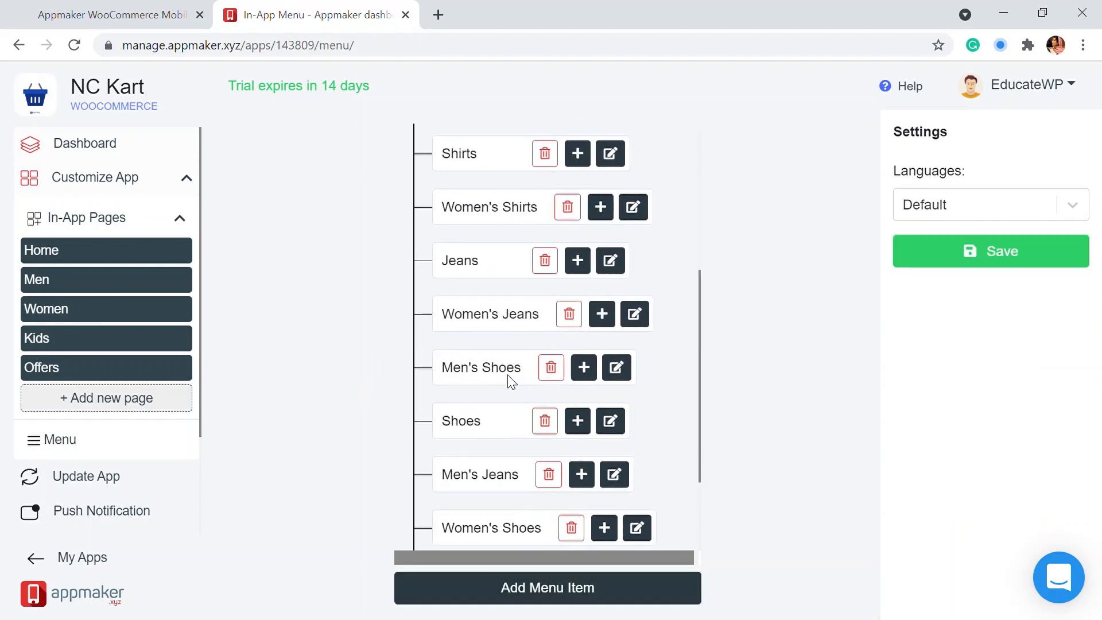
pyautogui.scroll(6, 516, 385)
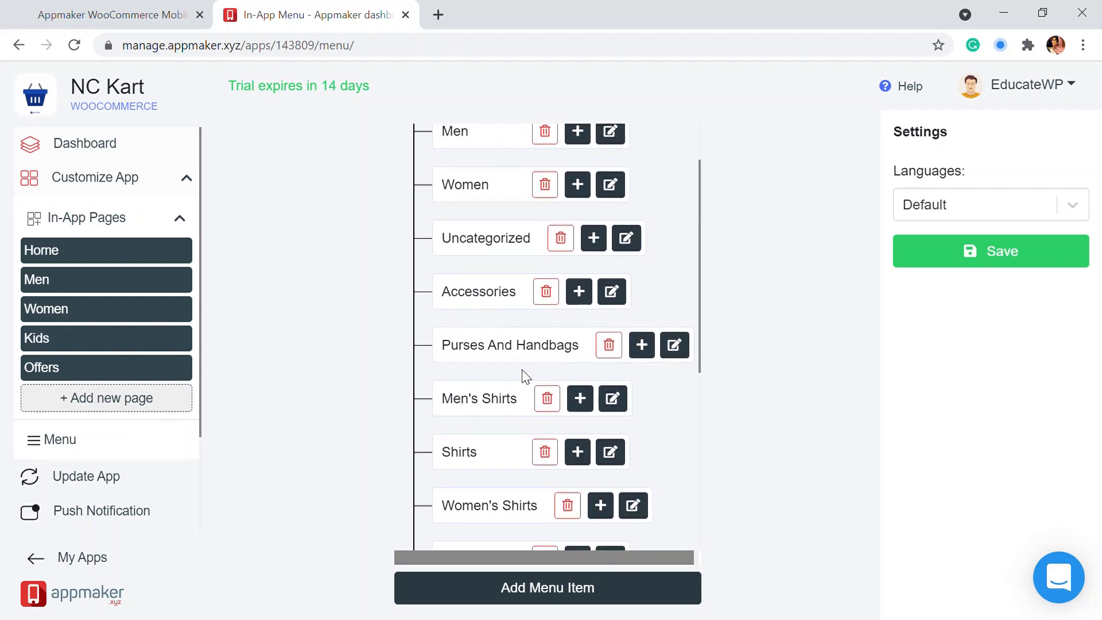
pyautogui.click(545, 397)
pyautogui.click(551, 287)
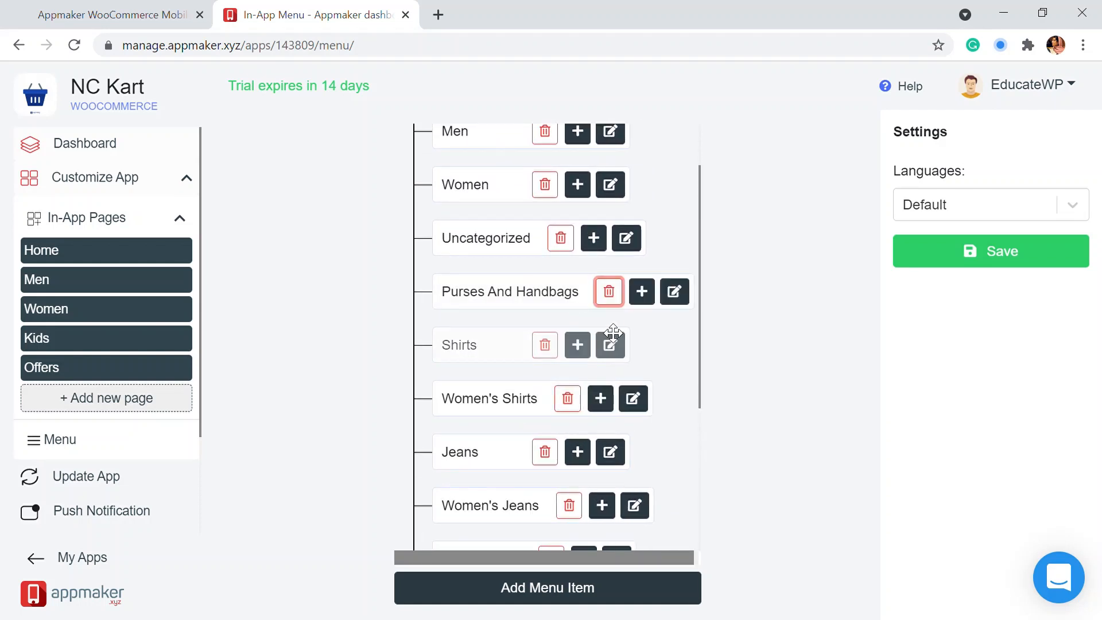
pyautogui.click(609, 292)
pyautogui.click(560, 238)
pyautogui.click(545, 184)
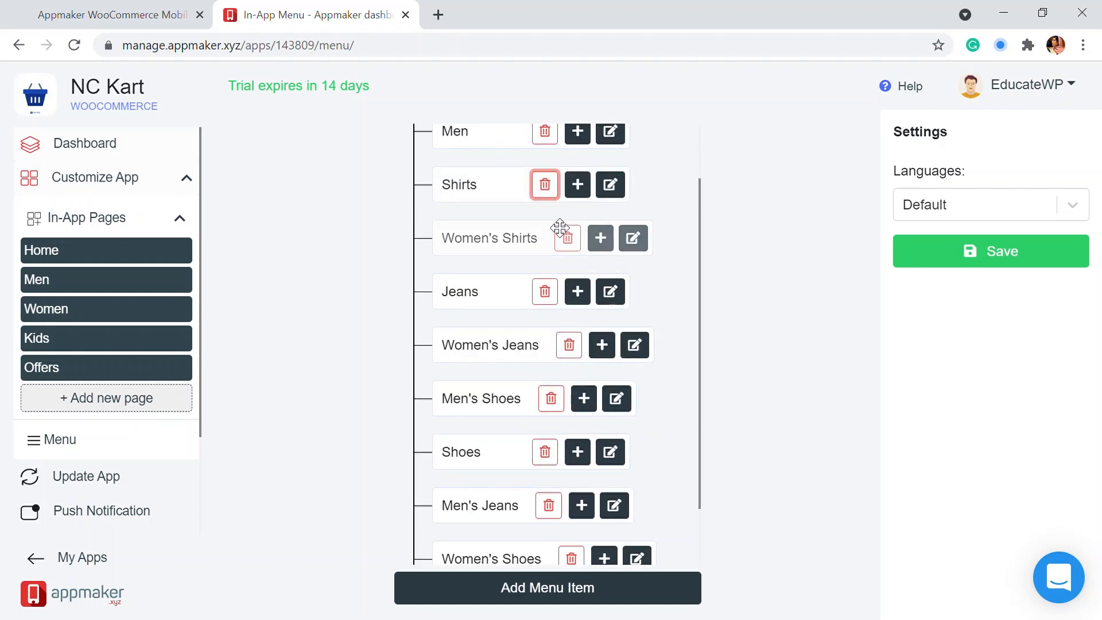
pyautogui.click(545, 132)
pyautogui.click(565, 182)
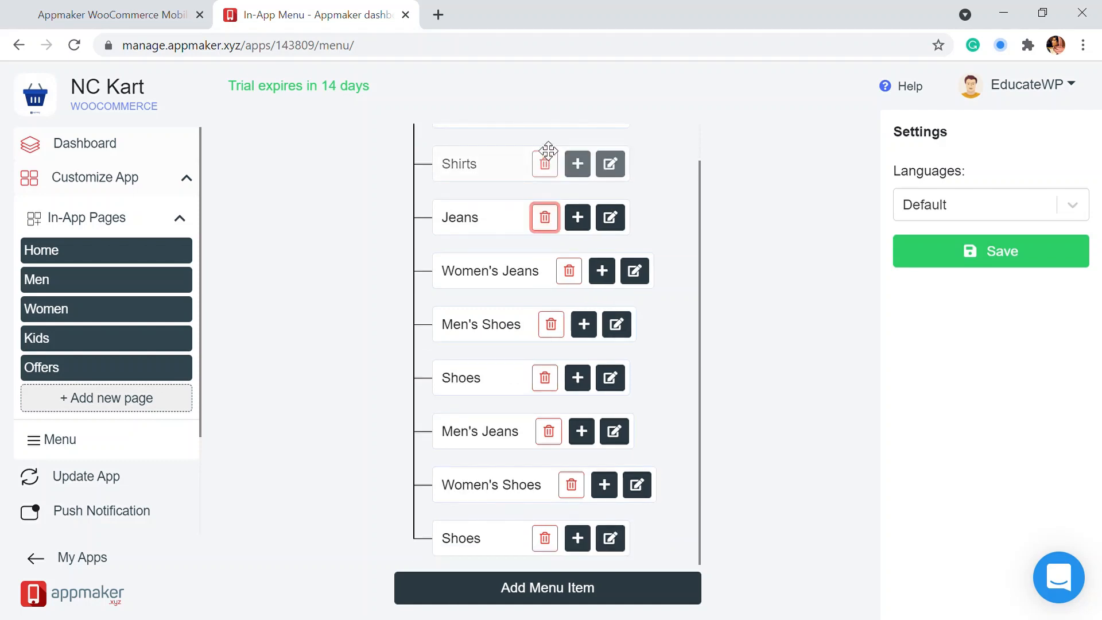
pyautogui.click(546, 160)
pyautogui.click(548, 198)
pyautogui.click(551, 257)
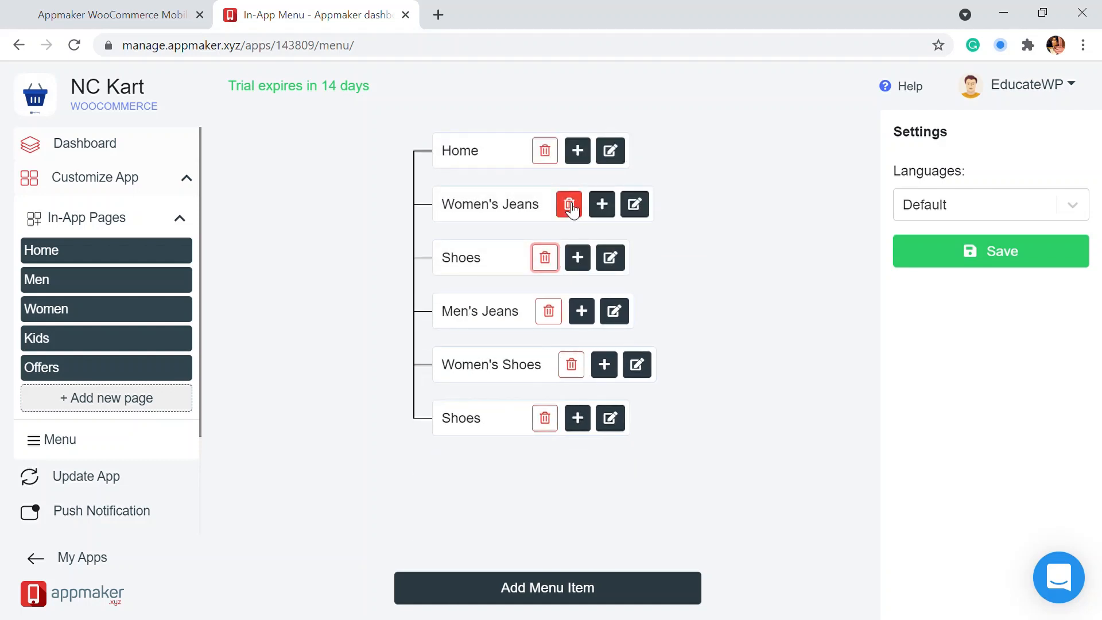
pyautogui.click(569, 204)
pyautogui.click(548, 257)
pyautogui.click(571, 258)
pyautogui.click(546, 203)
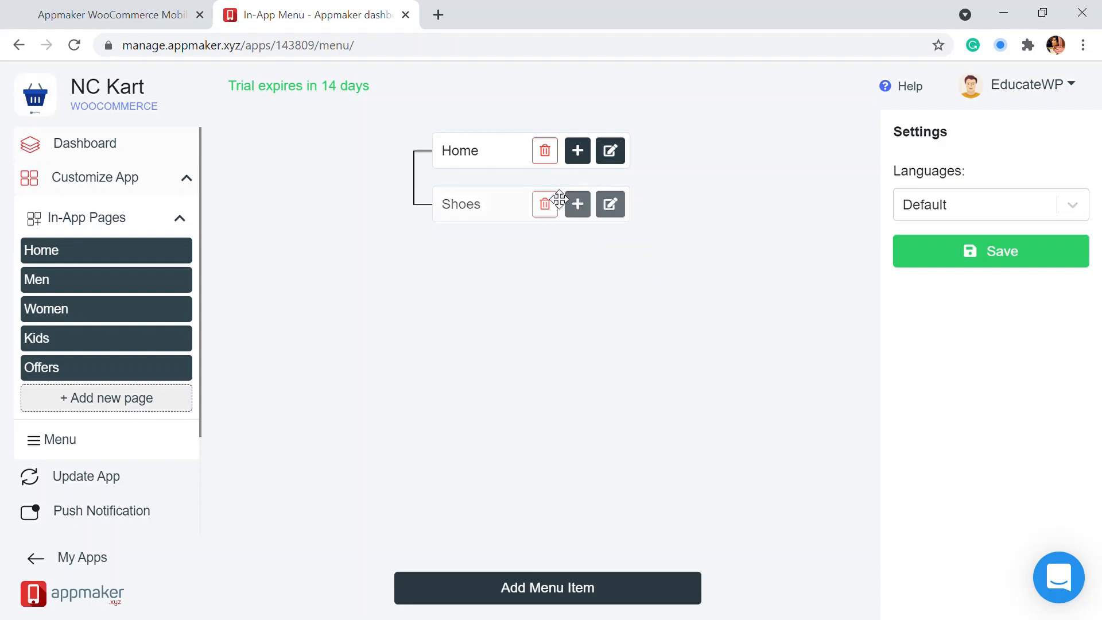
# Step: Add a menu entry titled Catagories below Home, choose its menu type, and save the menu
pyautogui.click(548, 593)
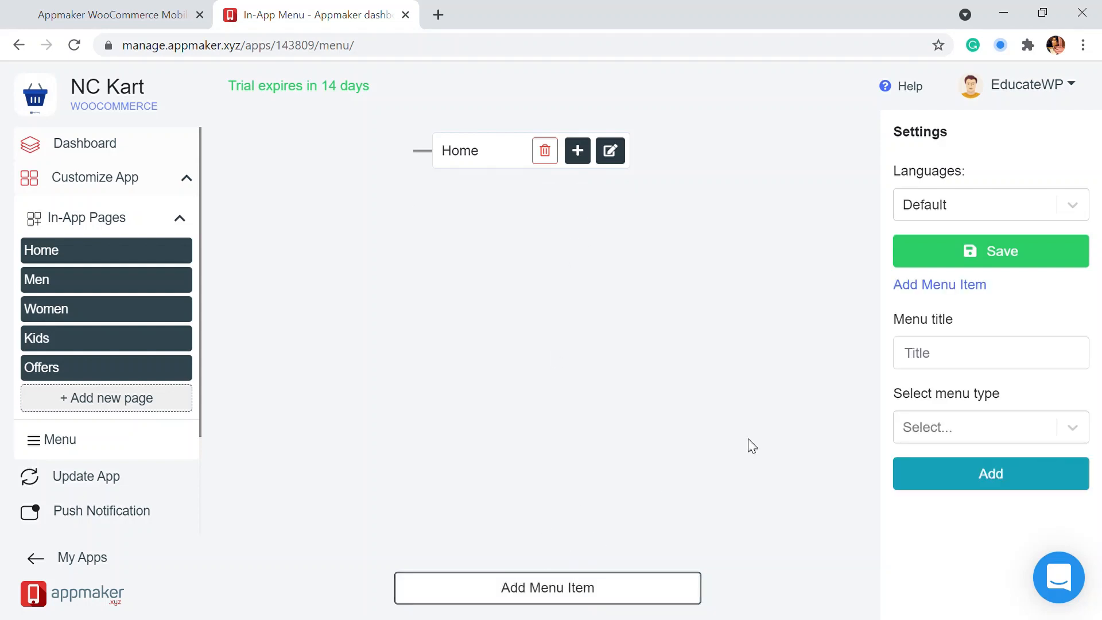
pyautogui.click(944, 367)
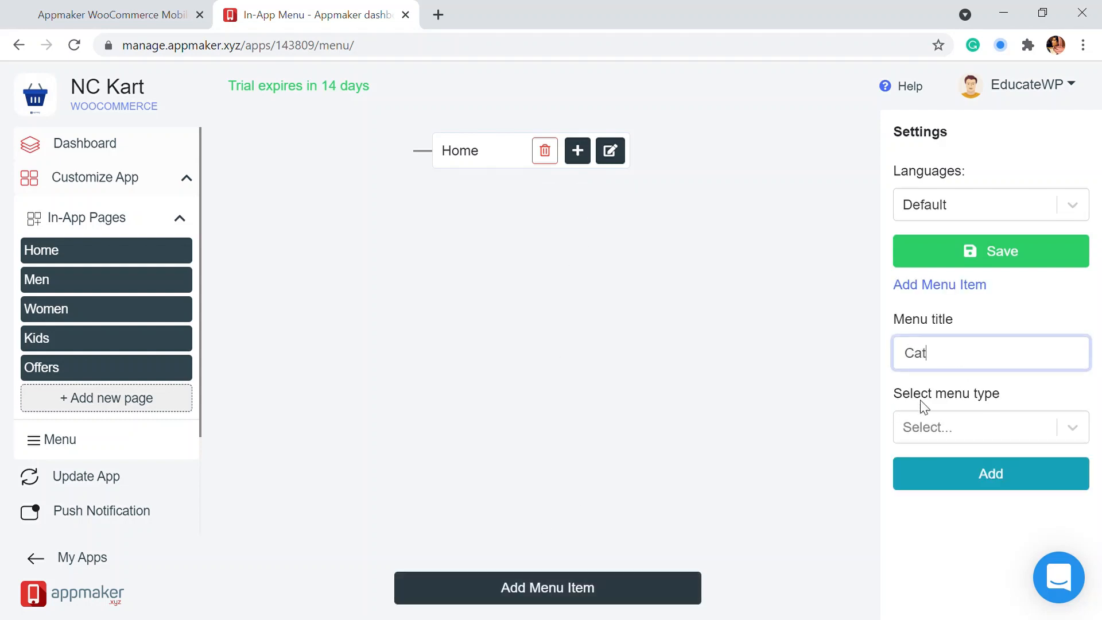
pyautogui.click(950, 436)
pyautogui.click(956, 477)
pyautogui.click(970, 473)
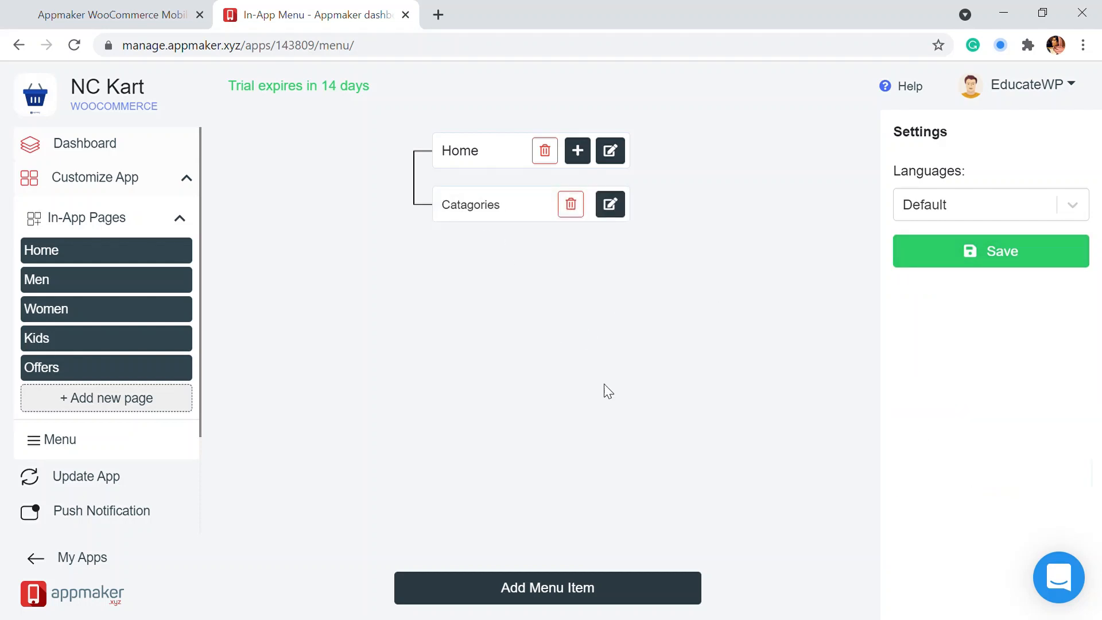
pyautogui.click(1021, 253)
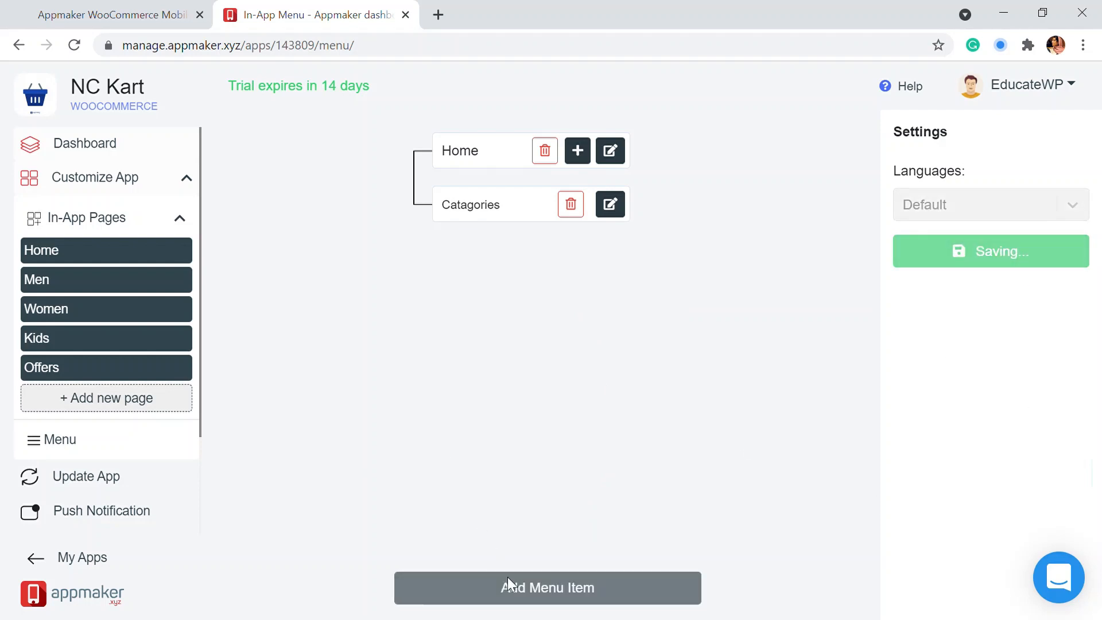
# Step: Add a Menu Item titled Men with the Open In-App pages action, the Men page and the Men icon
pyautogui.click(570, 596)
pyautogui.click(924, 353)
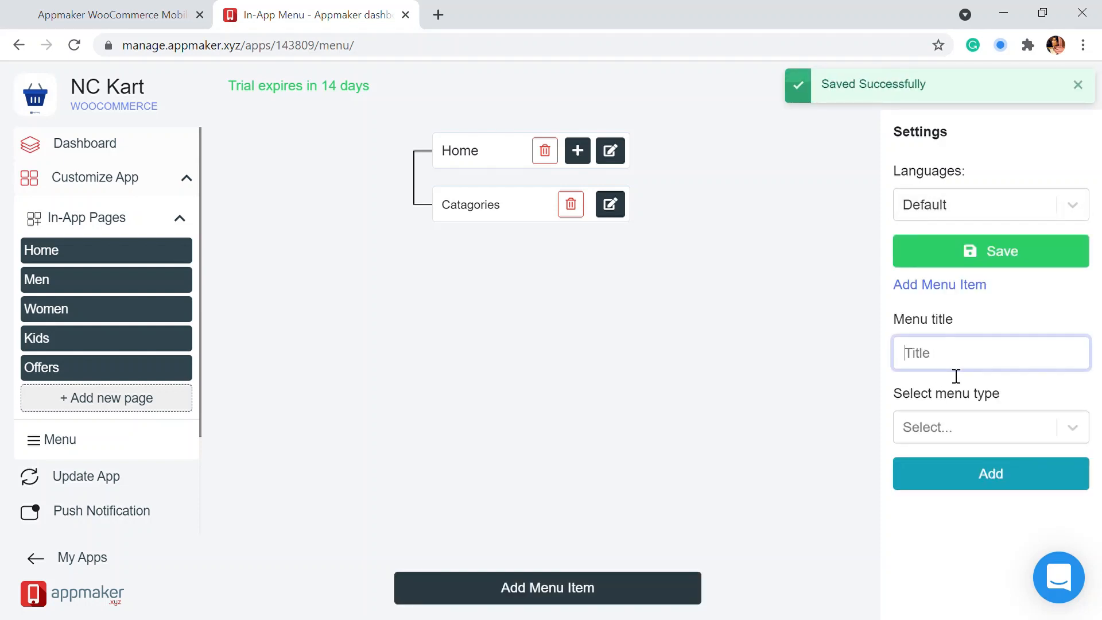
pyautogui.click(954, 425)
pyautogui.click(937, 504)
pyautogui.scroll(-1, 957, 461)
pyautogui.click(957, 461)
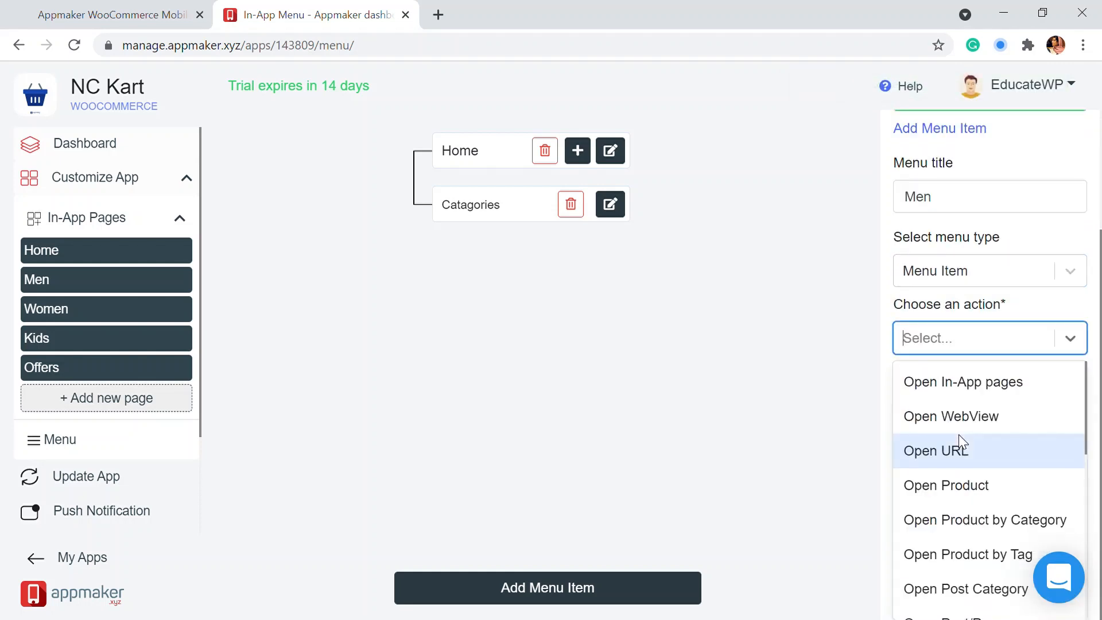
pyautogui.click(992, 379)
pyautogui.click(971, 433)
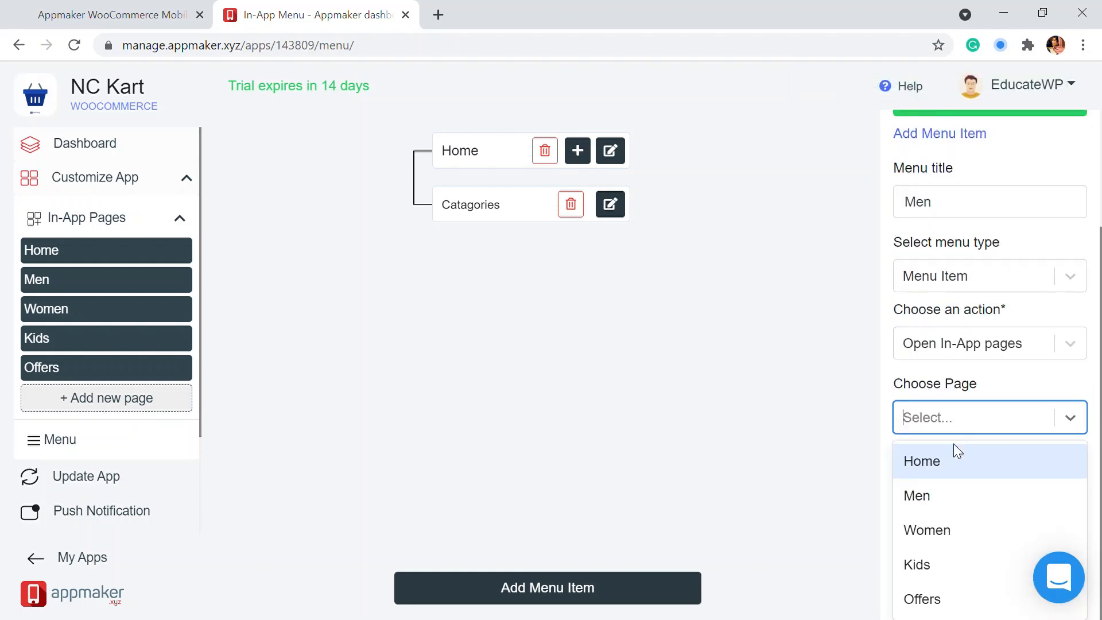
pyautogui.click(950, 496)
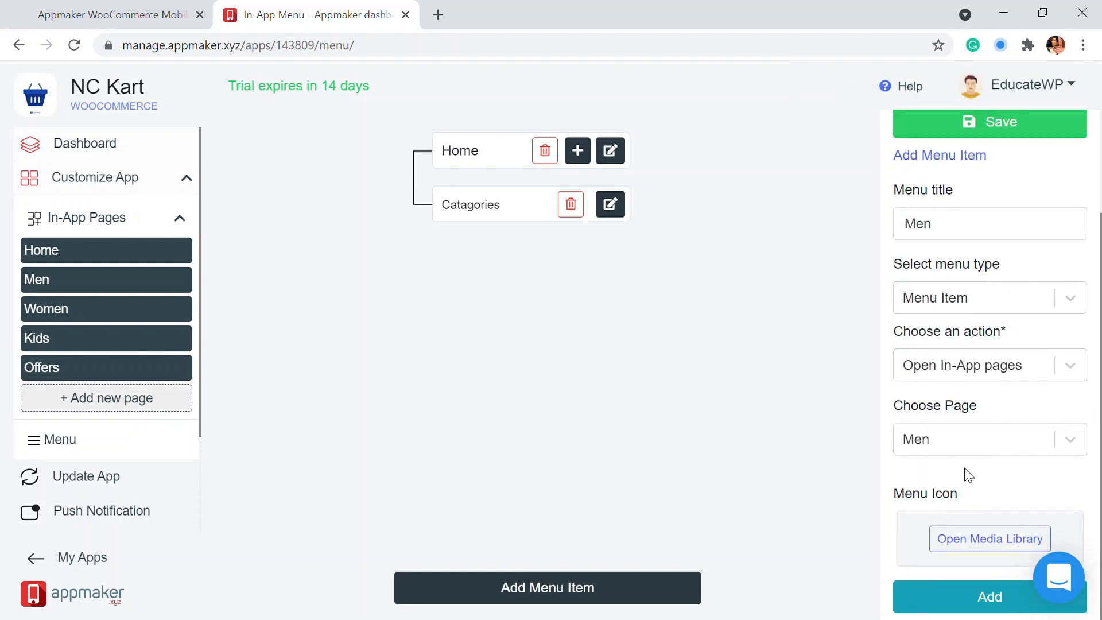
pyautogui.click(987, 545)
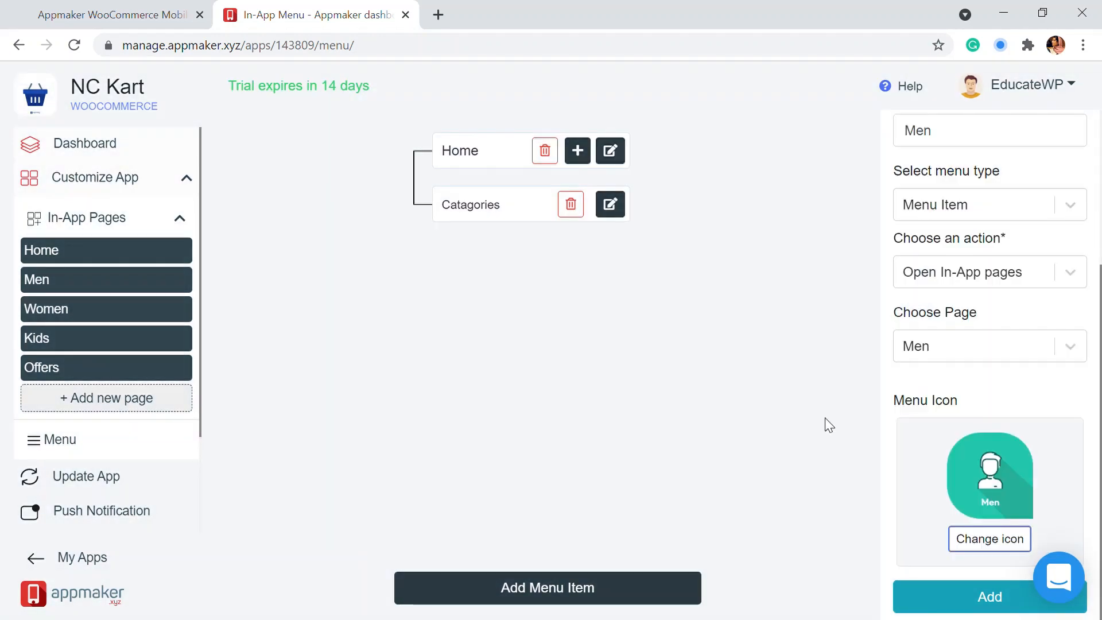
pyautogui.click(998, 597)
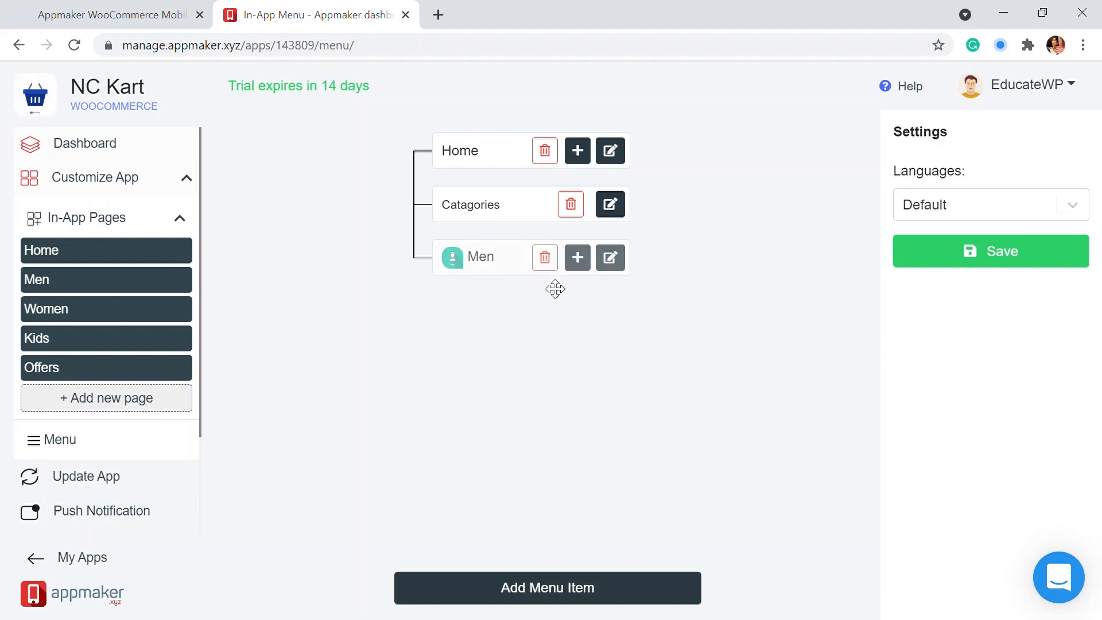
# Step: Add a Menu Item titled Shirt that opens products in the Men's Shirts category, and nest it under Men
pyautogui.click(548, 577)
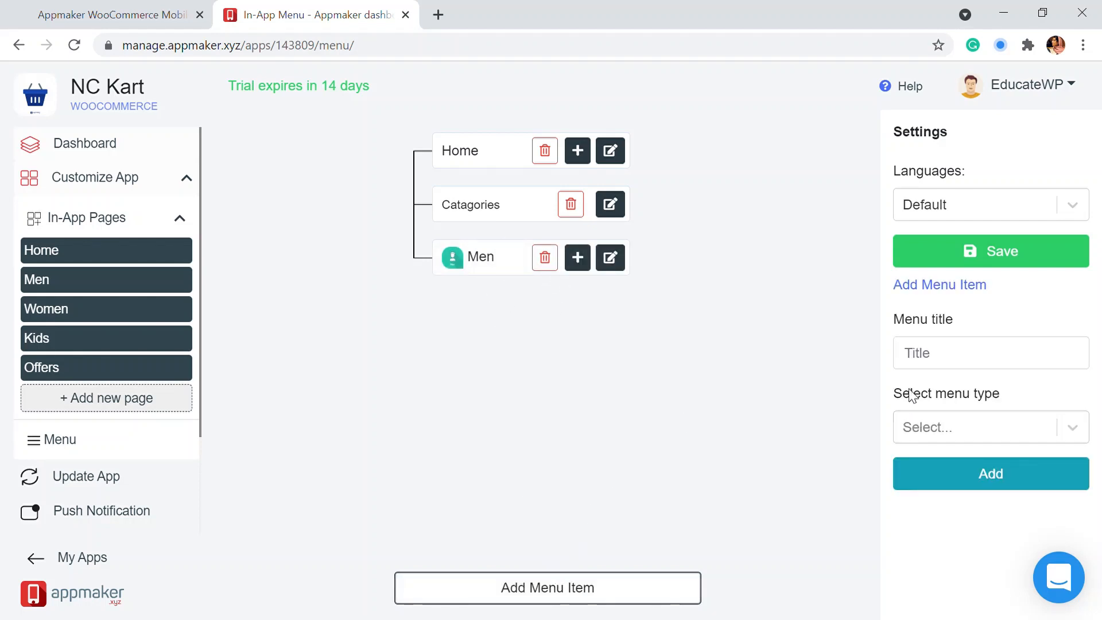
pyautogui.click(938, 365)
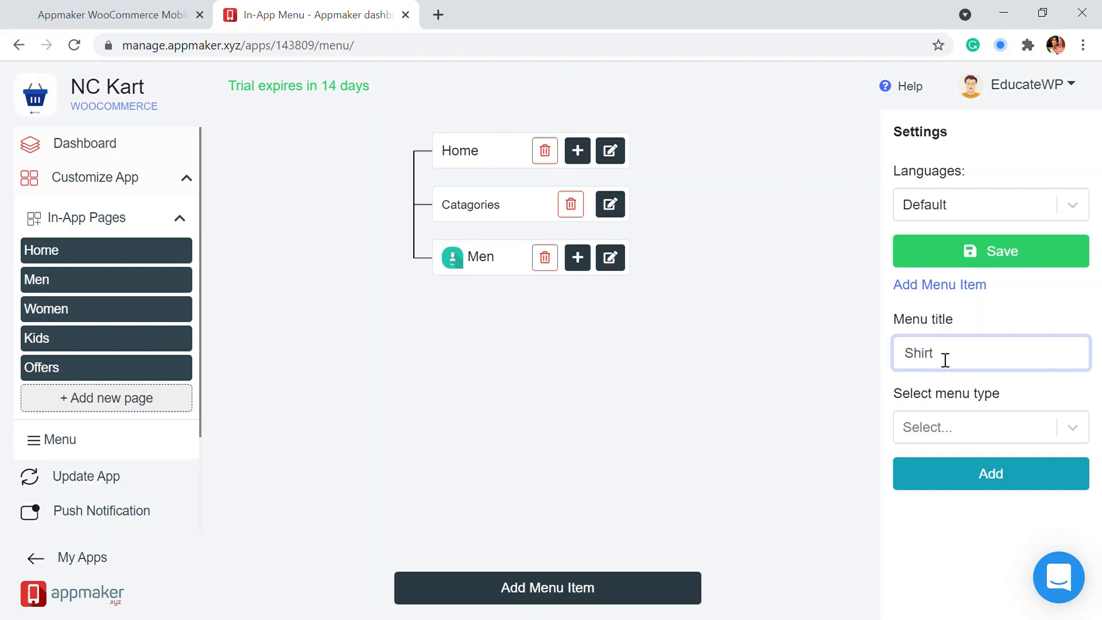
pyautogui.click(954, 432)
pyautogui.click(944, 494)
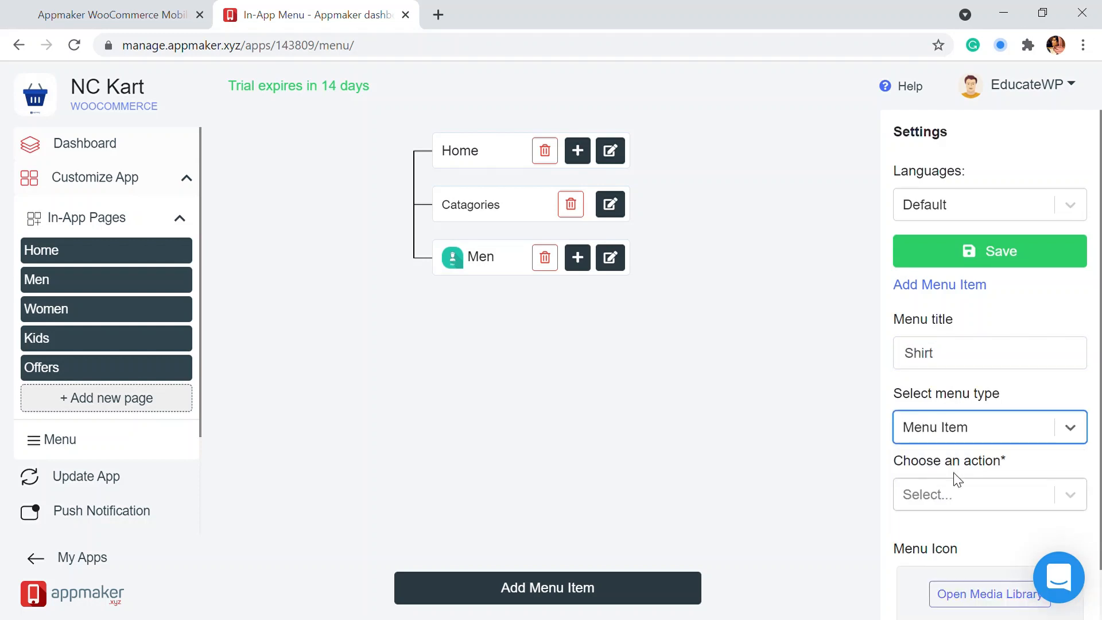
pyautogui.scroll(-1, 958, 458)
pyautogui.click(959, 453)
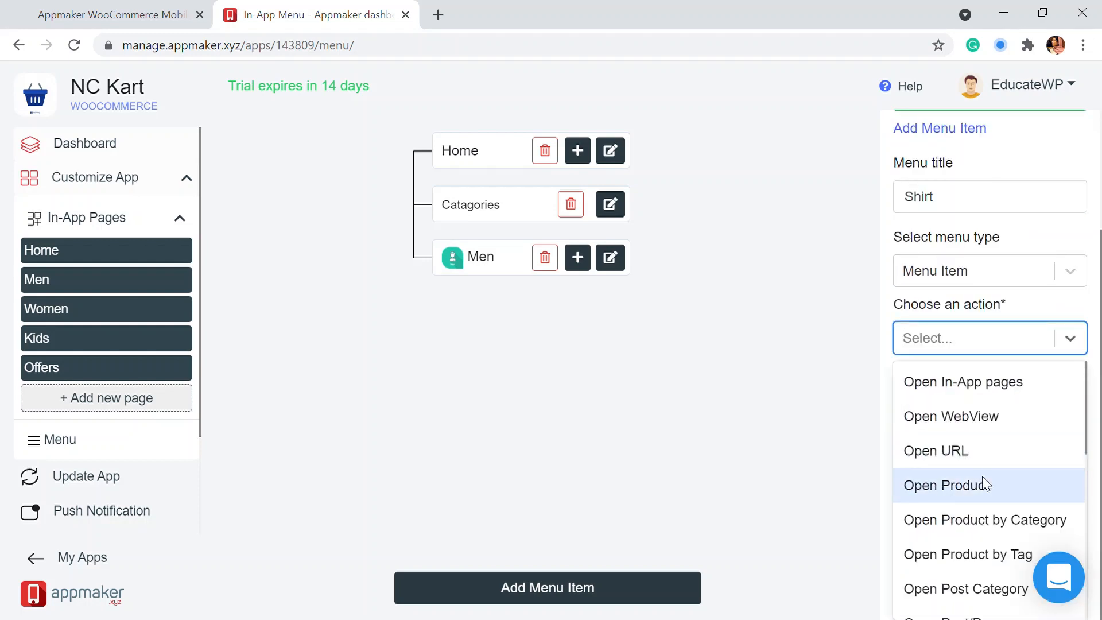
pyautogui.click(1014, 521)
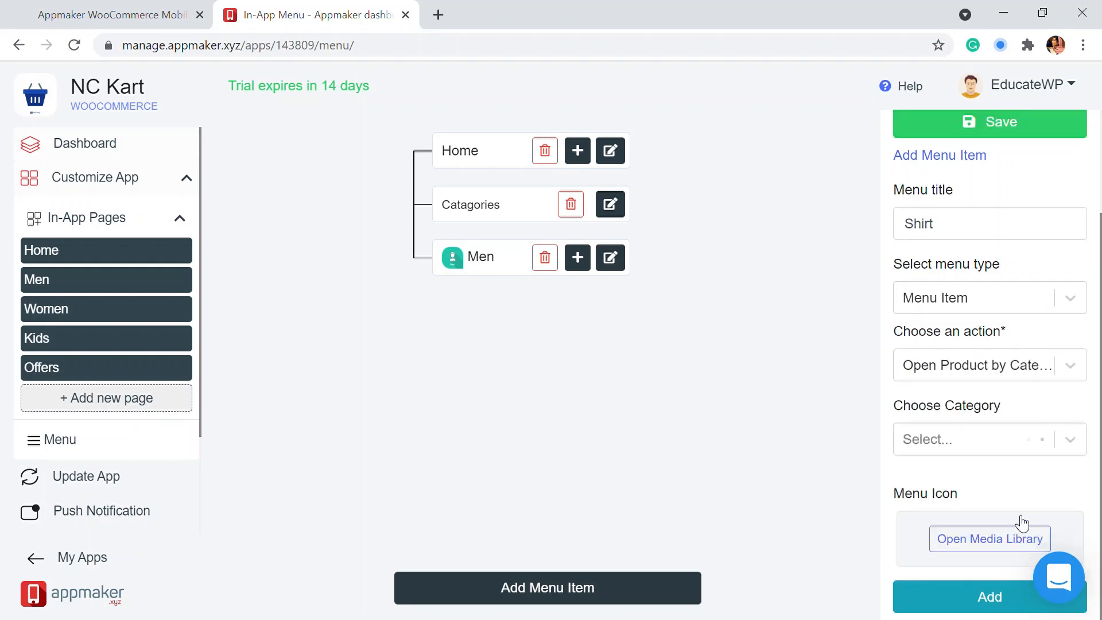
pyautogui.click(987, 457)
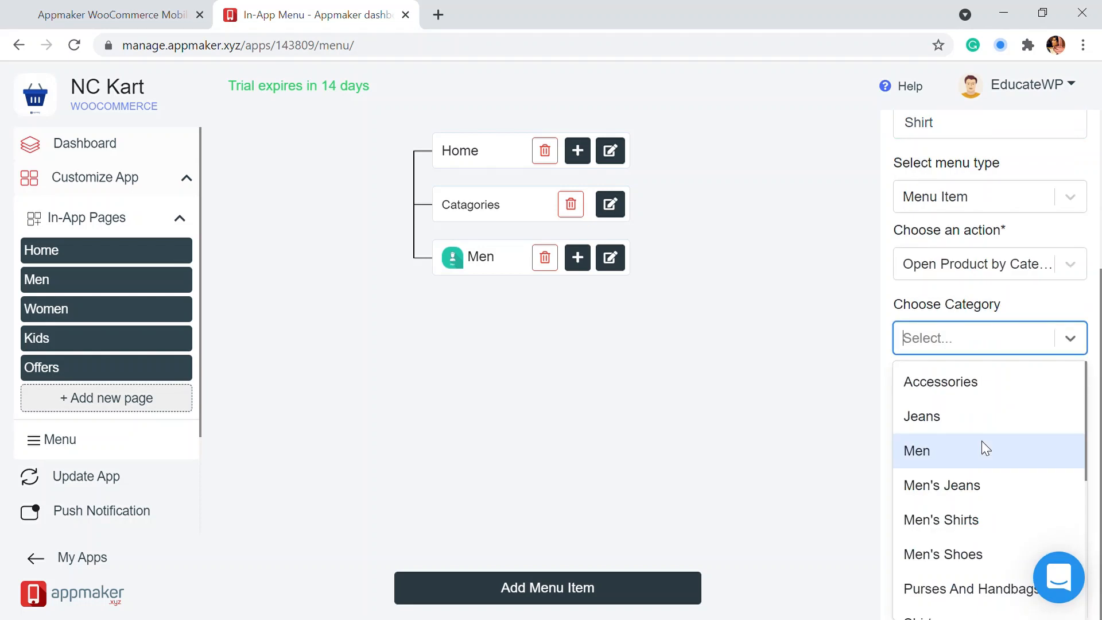
pyautogui.click(986, 517)
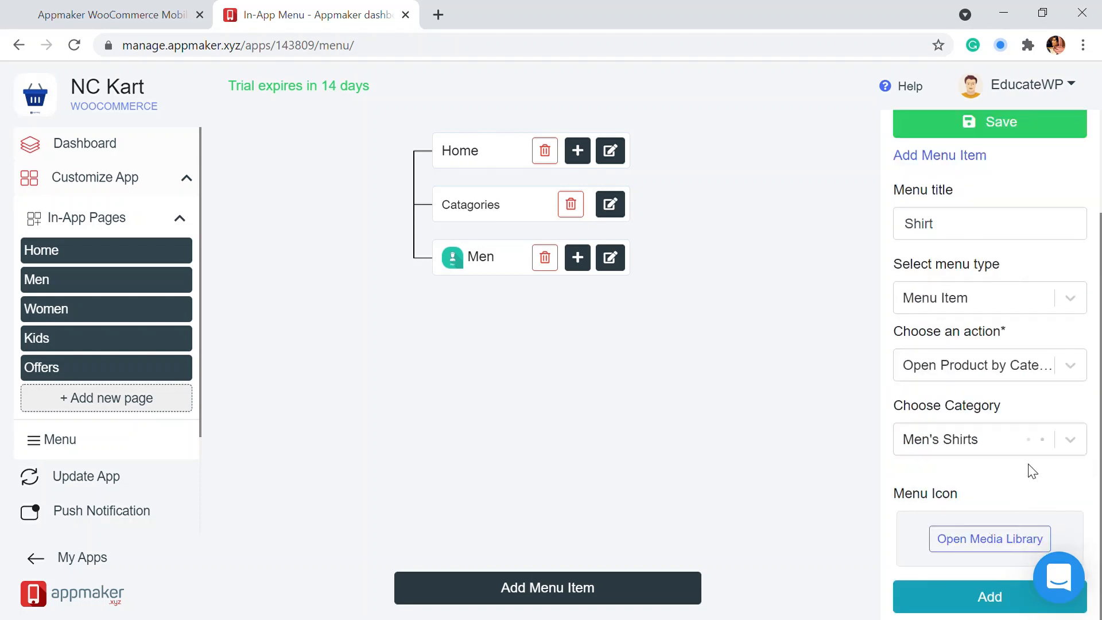
pyautogui.click(994, 600)
pyautogui.moveTo(456, 310); pyautogui.dragTo(493, 314)
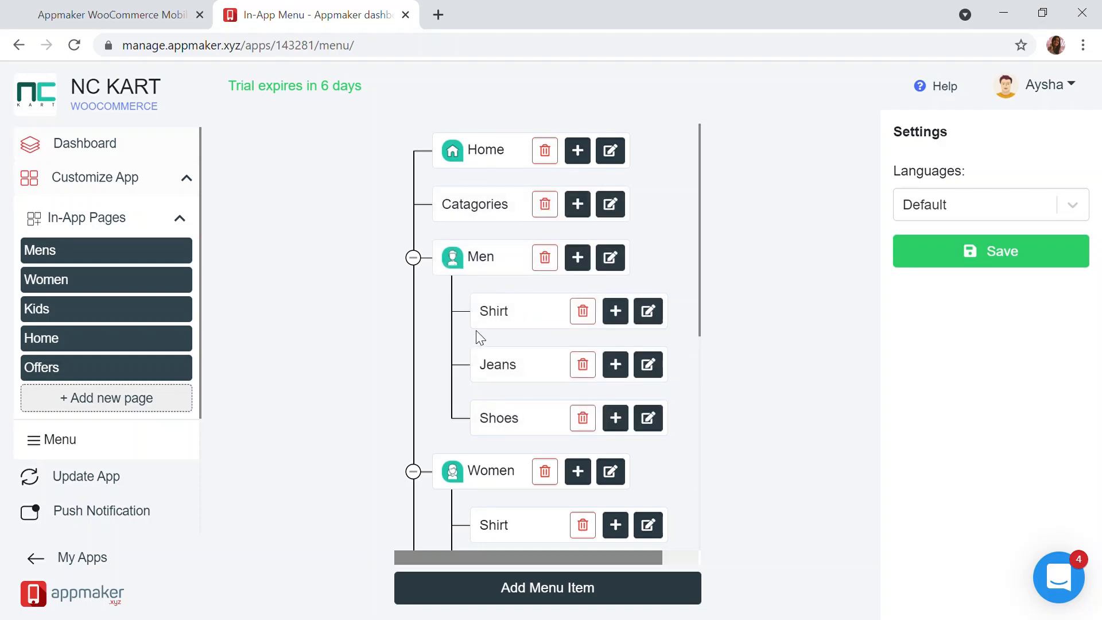
# Step: Look through the full menu hierarchy, including the Men and Women sub-items and the Get in Touch entries, and collapse the Customize App section
pyautogui.scroll(-5, 536, 384)
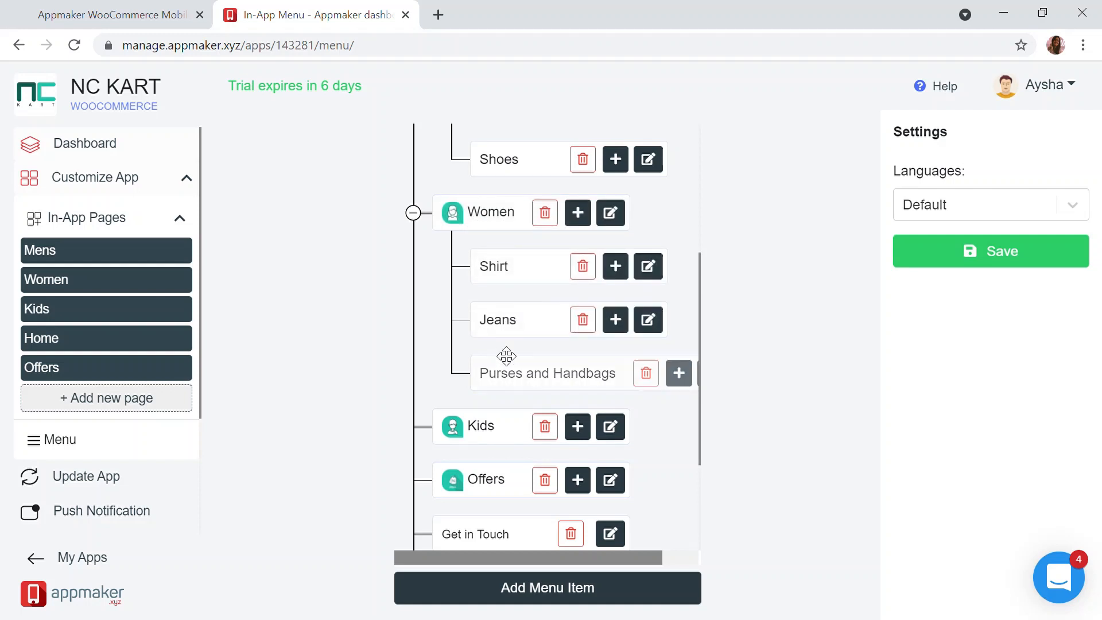
pyautogui.scroll(-3, 479, 420)
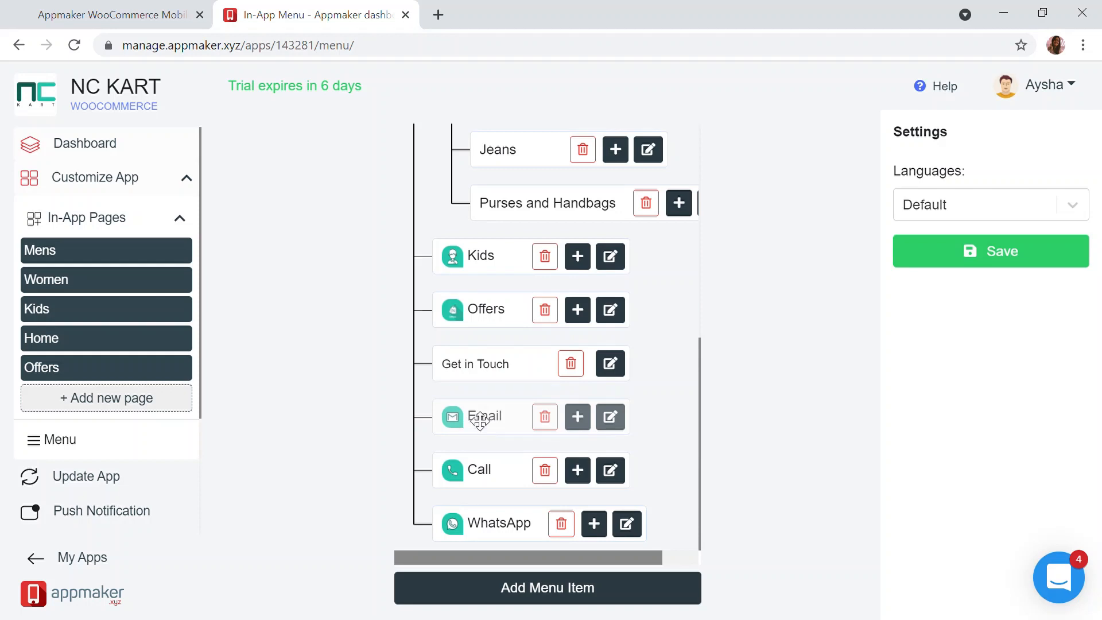
pyautogui.scroll(3, 505, 402)
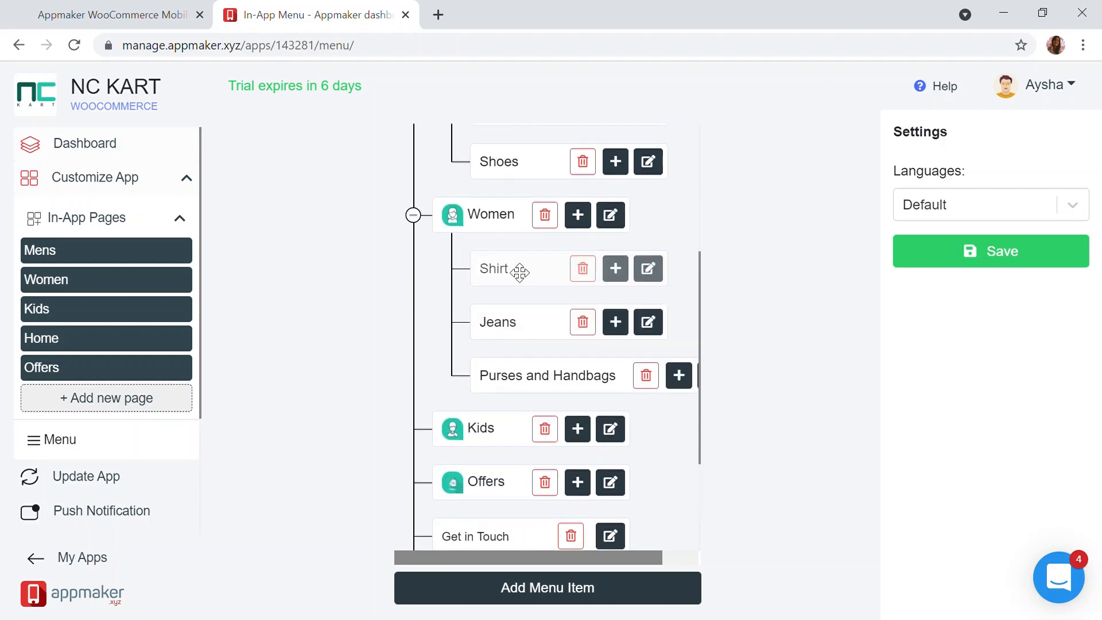
pyautogui.scroll(-1, 468, 503)
pyautogui.scroll(-3, 469, 504)
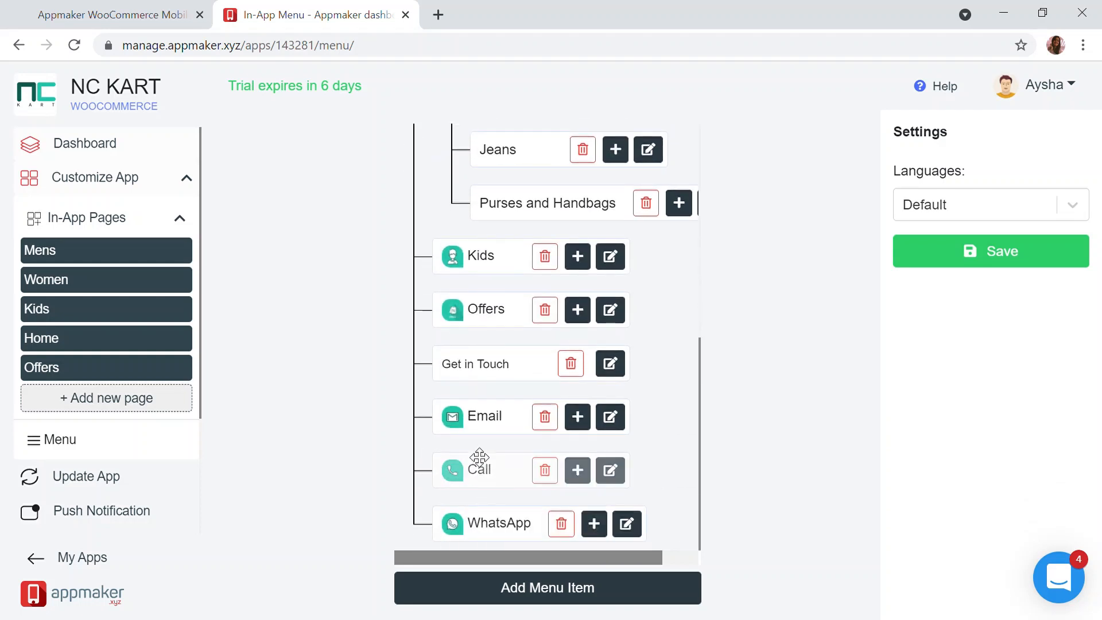
pyautogui.scroll(8, 543, 443)
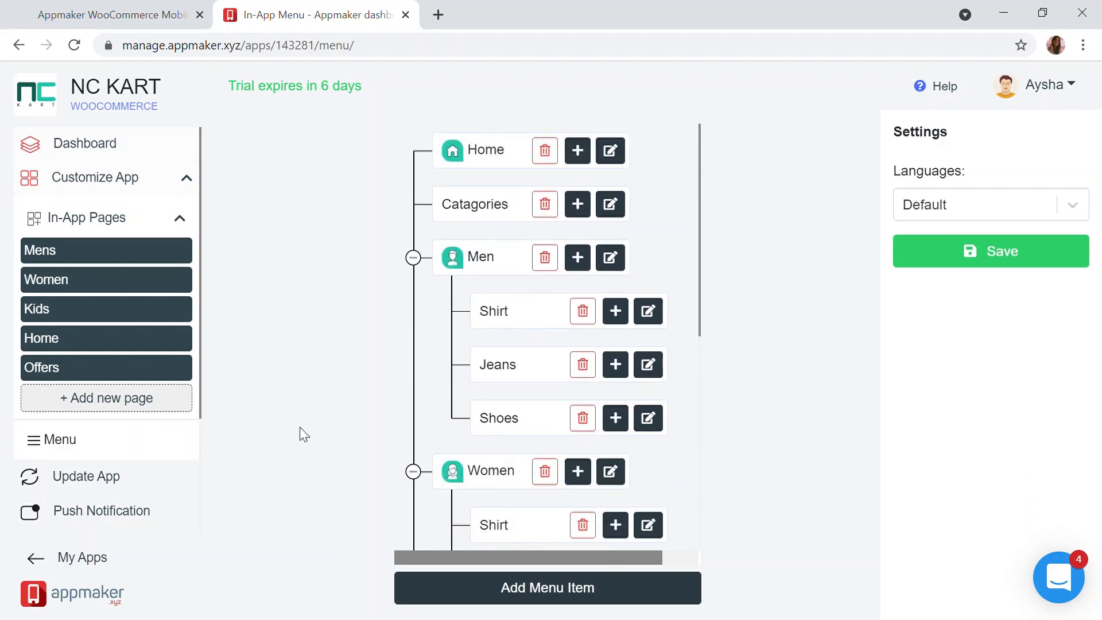
pyautogui.click(138, 172)
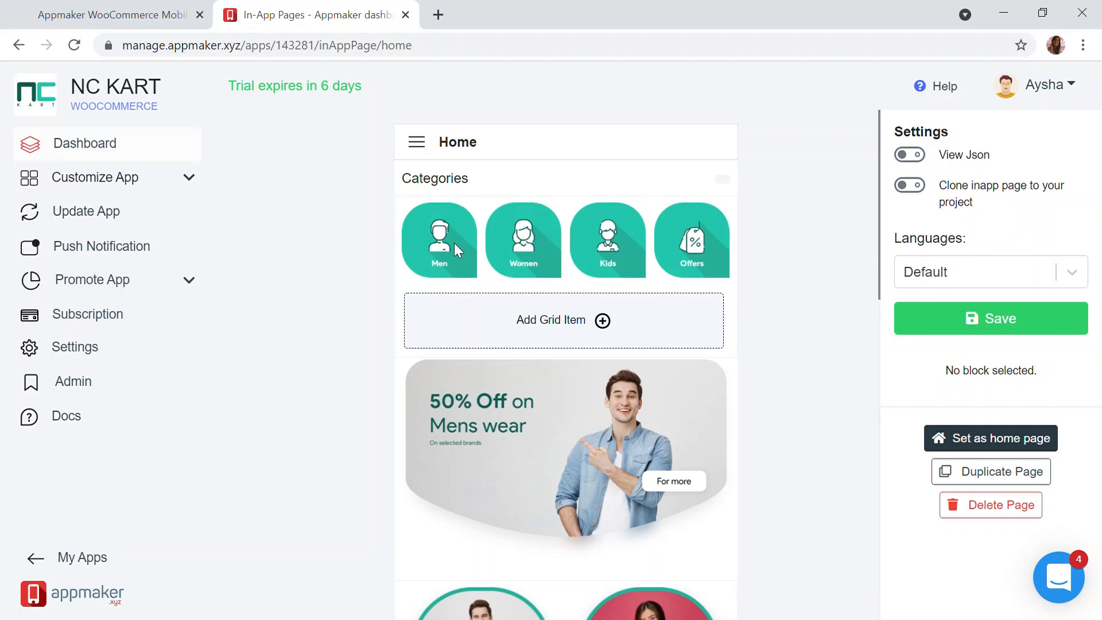
# Step: Open the Update App form for NC Kart and upload App_splash screen – ios.png as the app icon
pyautogui.click(161, 189)
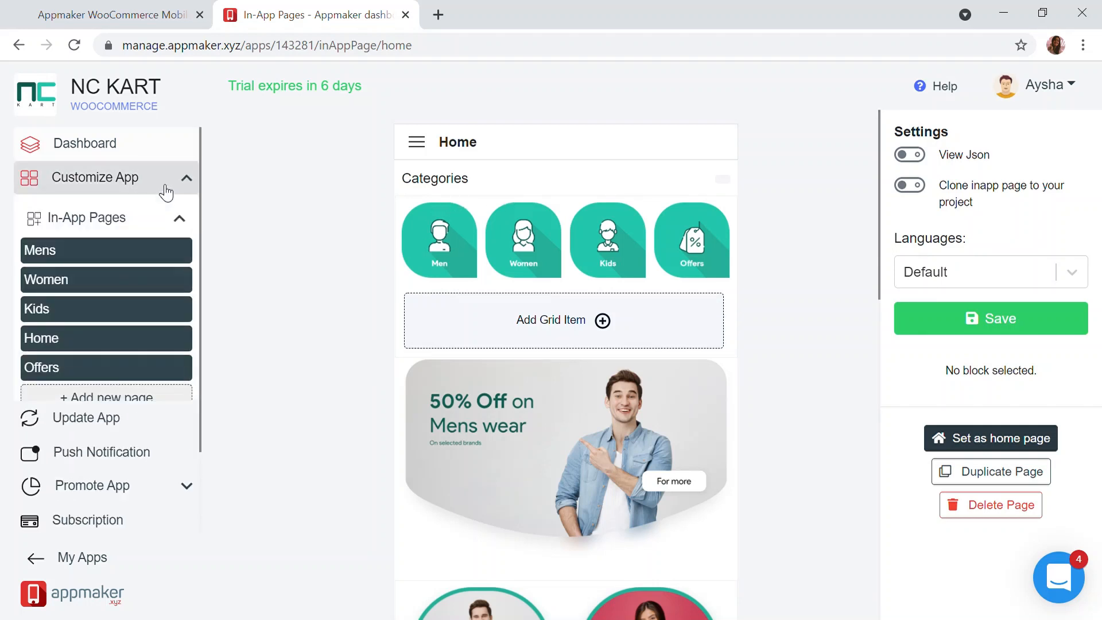
pyautogui.click(105, 253)
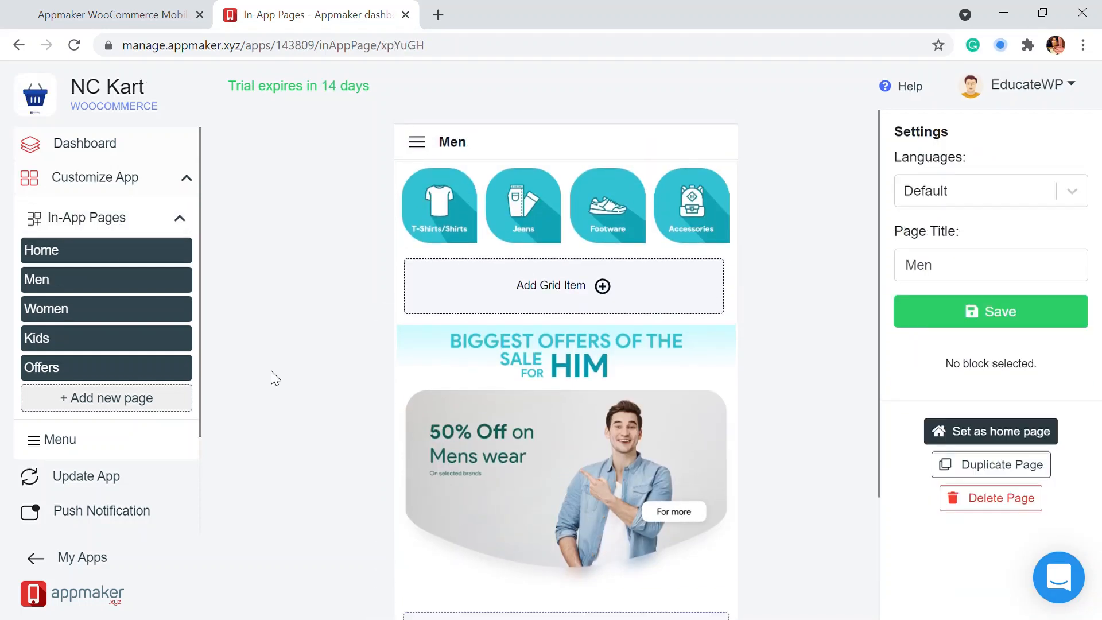
pyautogui.scroll(-2, 160, 430)
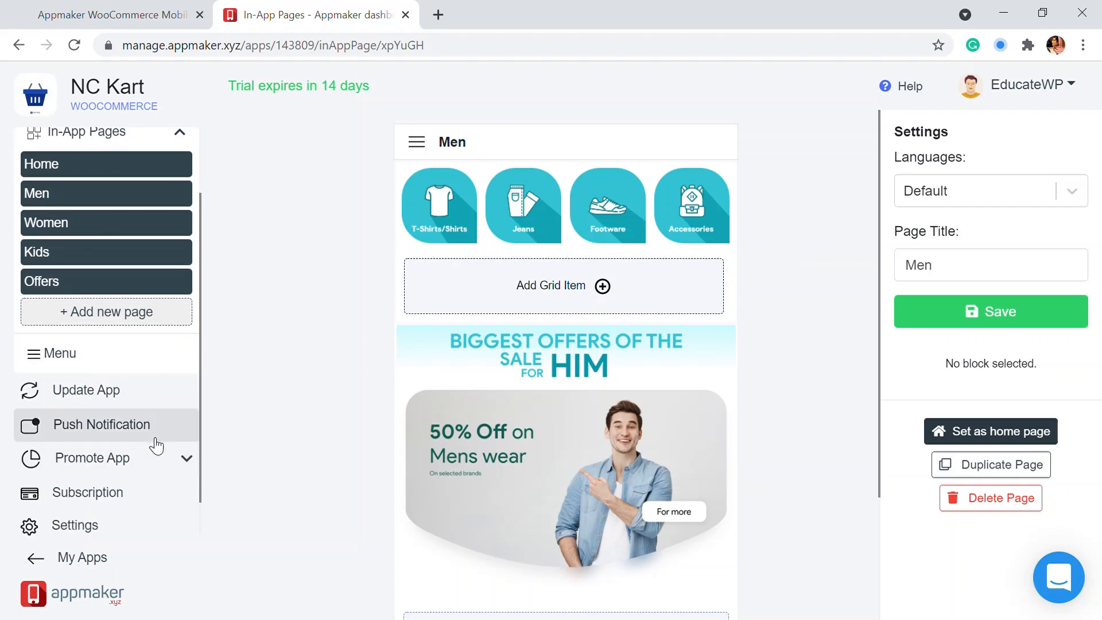
pyautogui.click(121, 401)
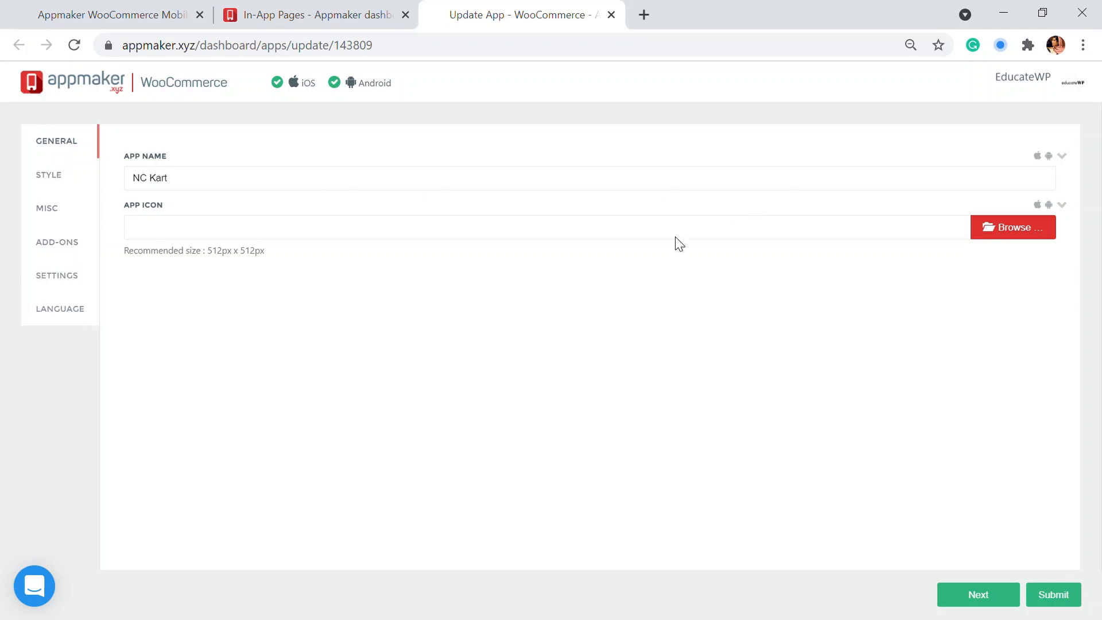
pyautogui.click(975, 238)
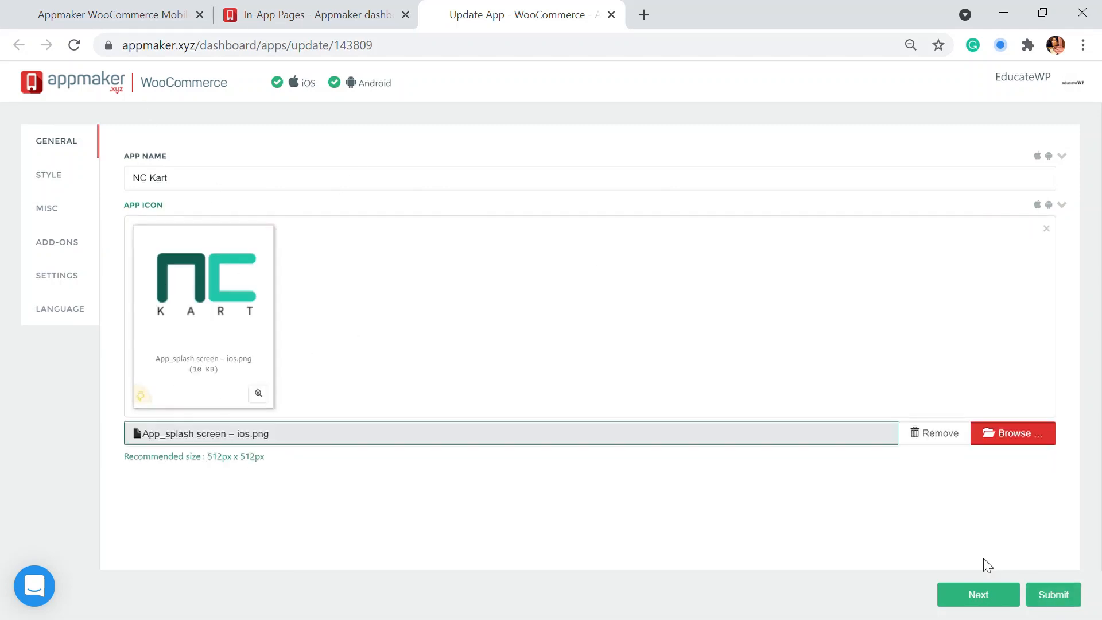
# Step: Review the style settings, including the top bar, add to cart, buy now, drawer header and login colors
pyautogui.click(976, 593)
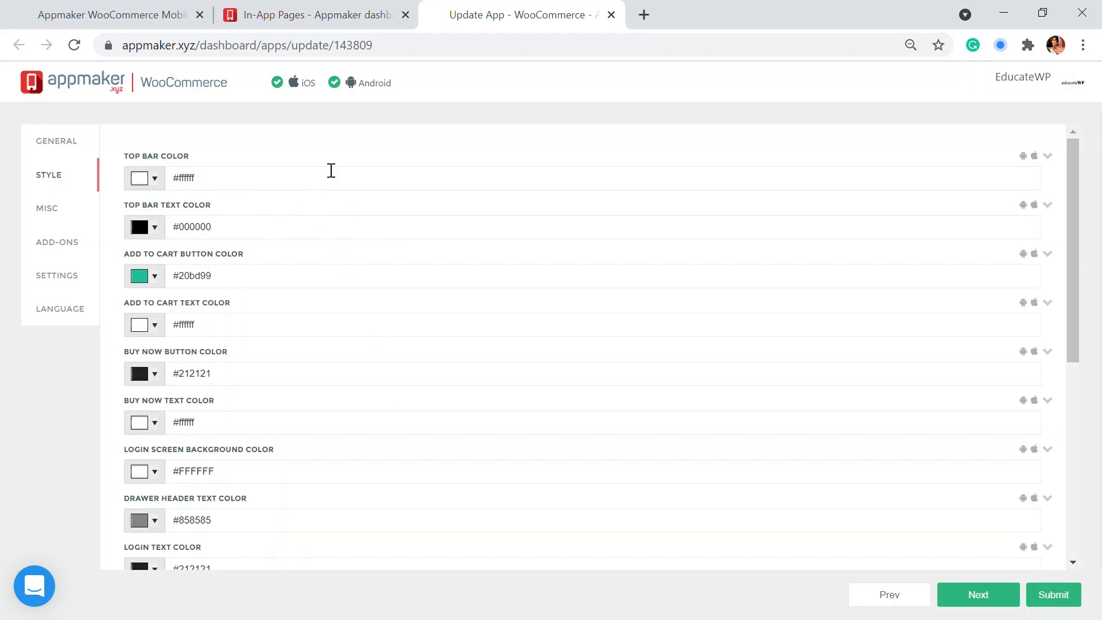
pyautogui.scroll(-2, 272, 229)
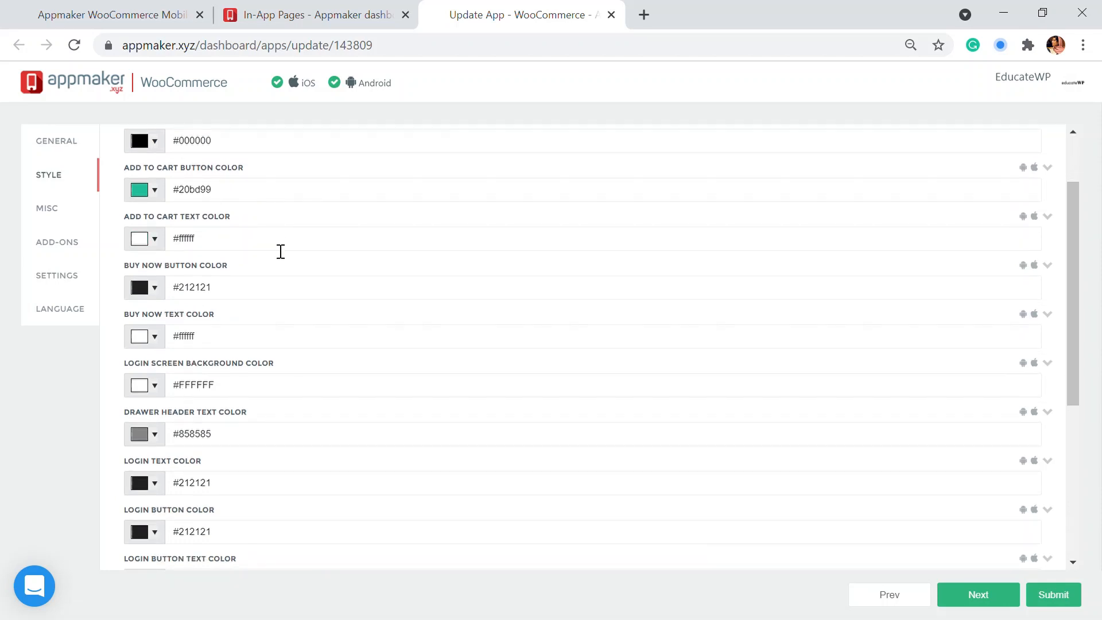
pyautogui.scroll(2, 280, 251)
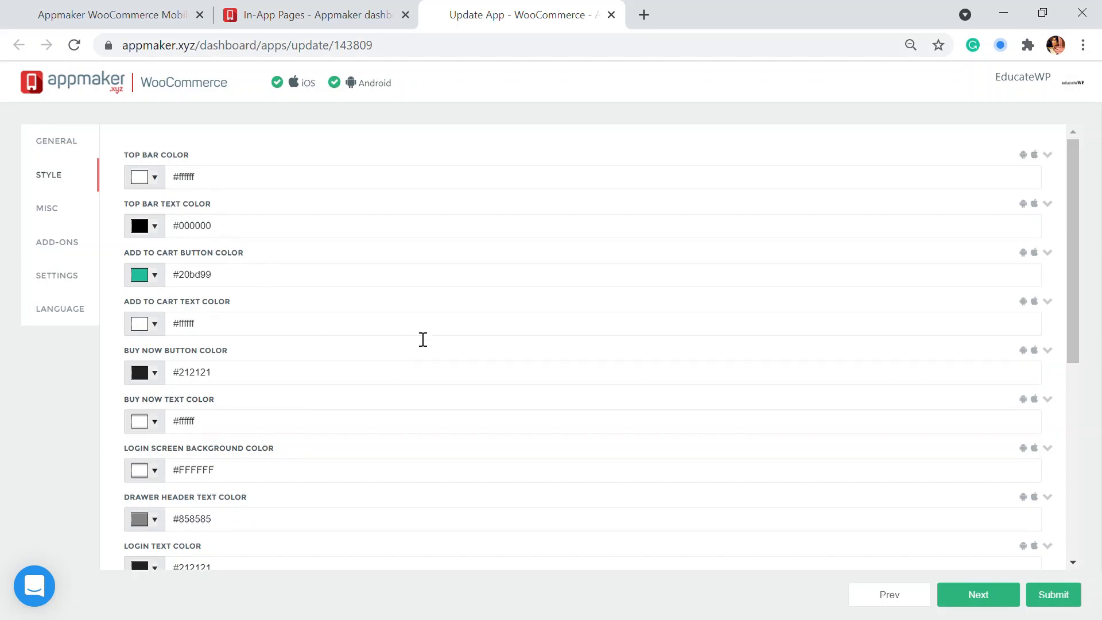
pyautogui.scroll(-6, 423, 339)
pyautogui.scroll(6, 393, 367)
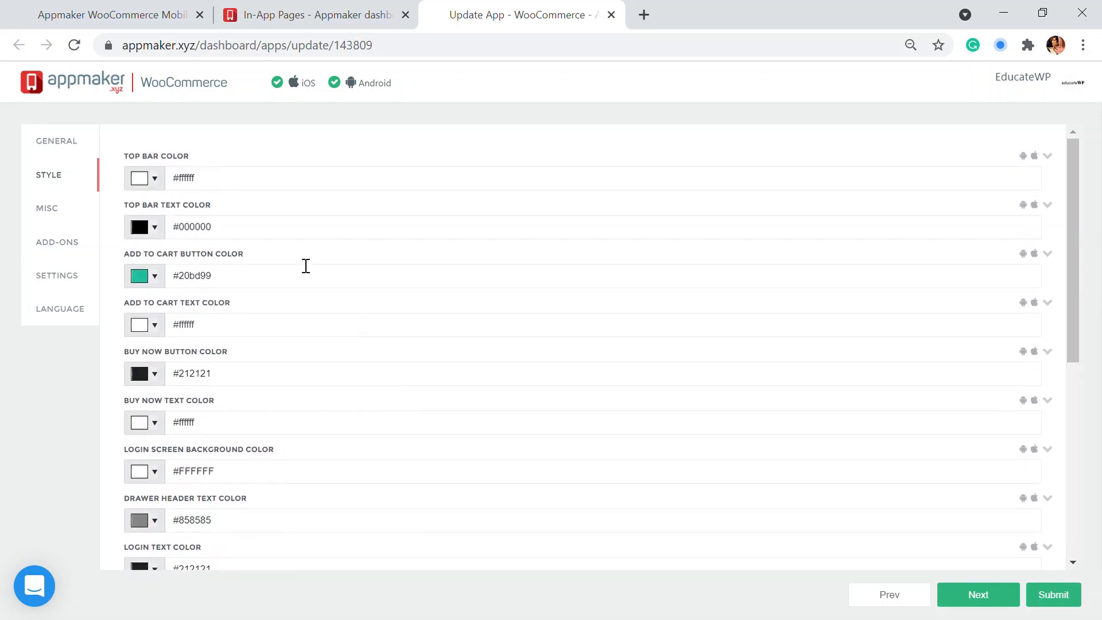
pyautogui.scroll(-7, 470, 367)
pyautogui.scroll(7, 471, 358)
# Step: Upload App_splash screen _ android.png as the splash screen logo and login_page_logo.png as the login page logo
pyautogui.click(1001, 598)
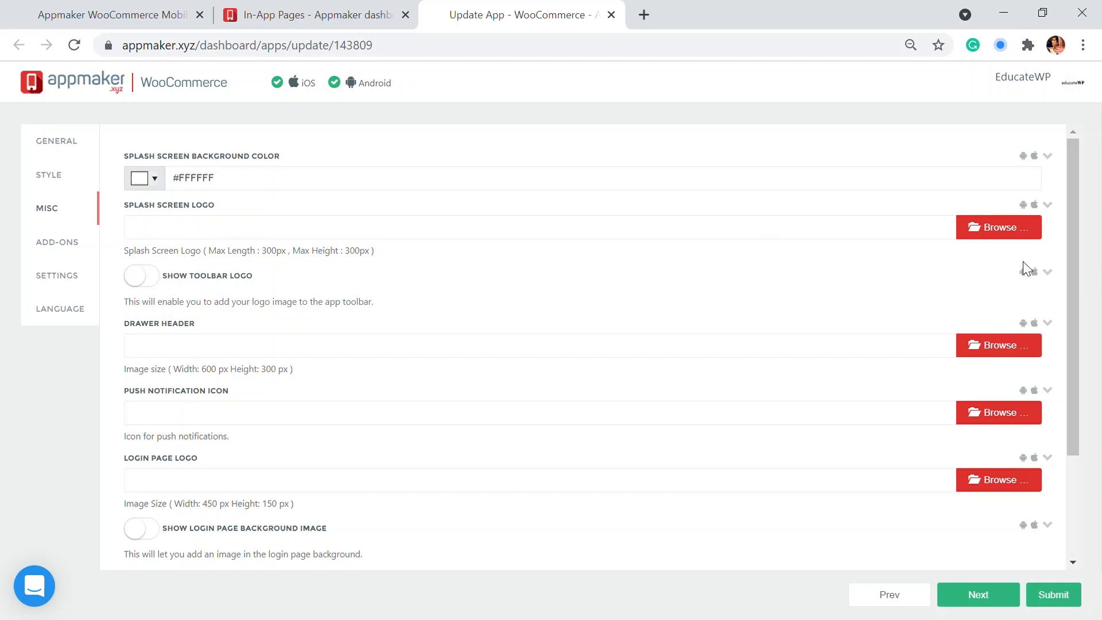
pyautogui.click(986, 228)
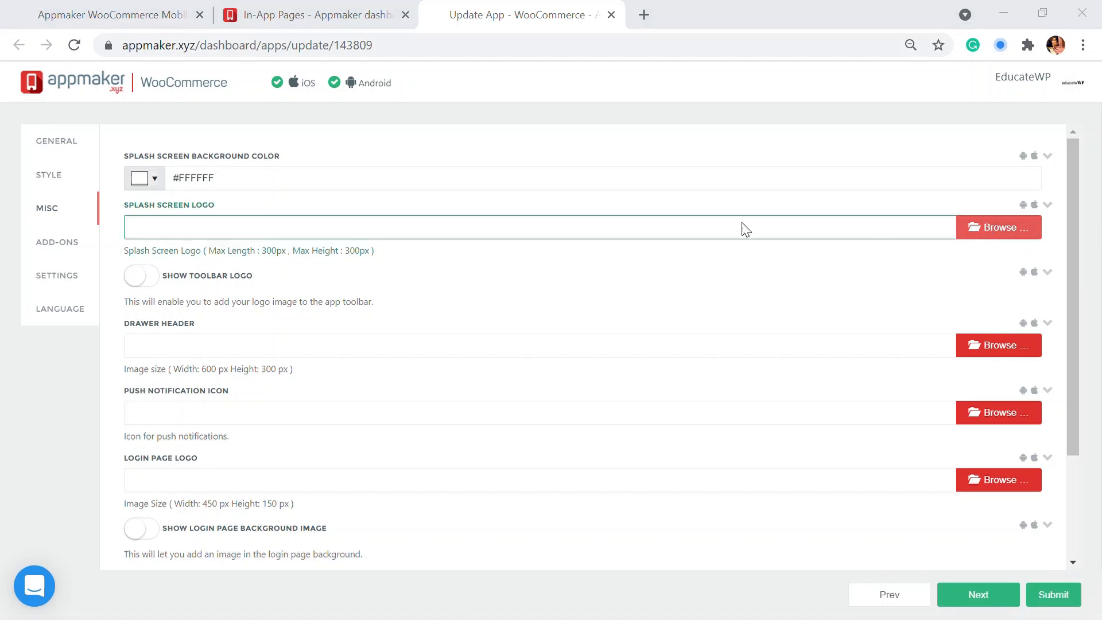
pyautogui.scroll(-3, 726, 426)
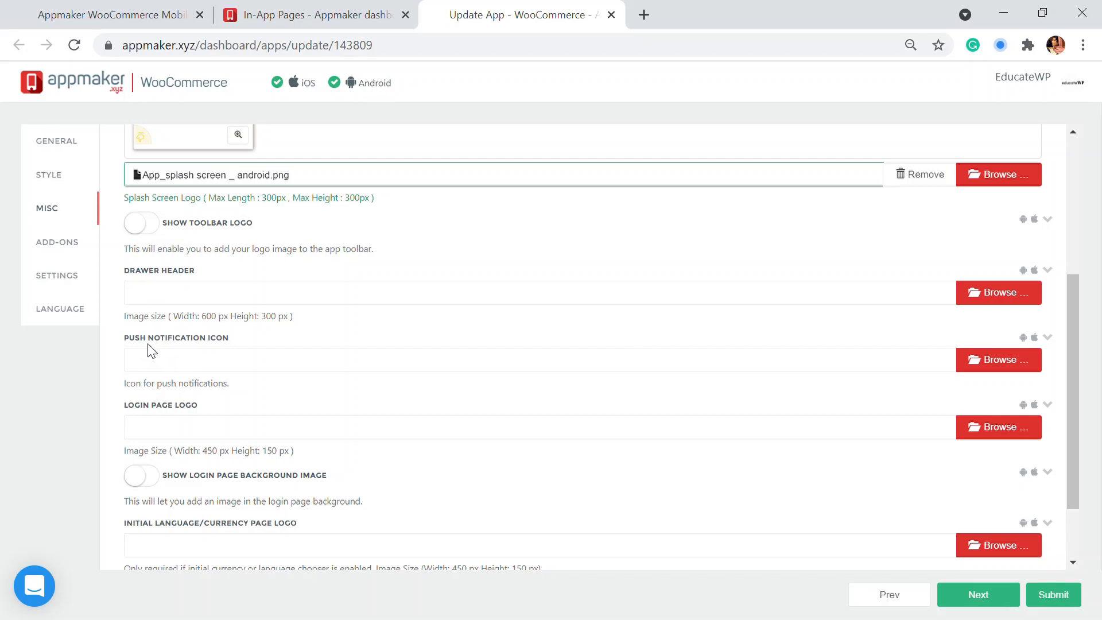
pyautogui.scroll(-2, 329, 361)
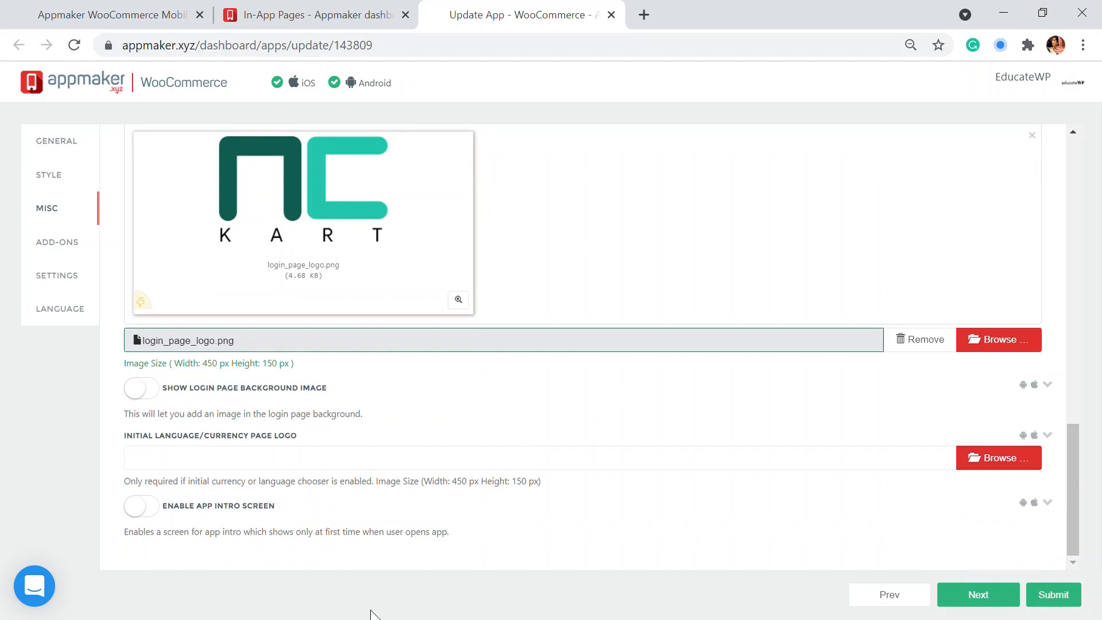
# Step: Go through the add-ons, general app settings and language options, keeping their current choices, and submit the app update
pyautogui.click(976, 594)
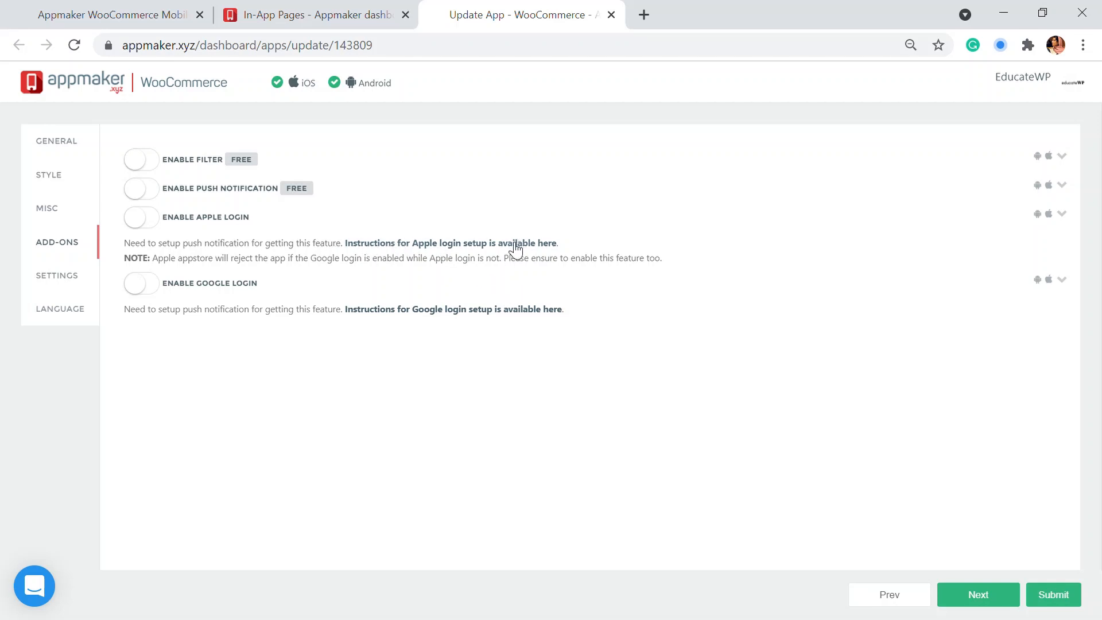
pyautogui.click(1004, 607)
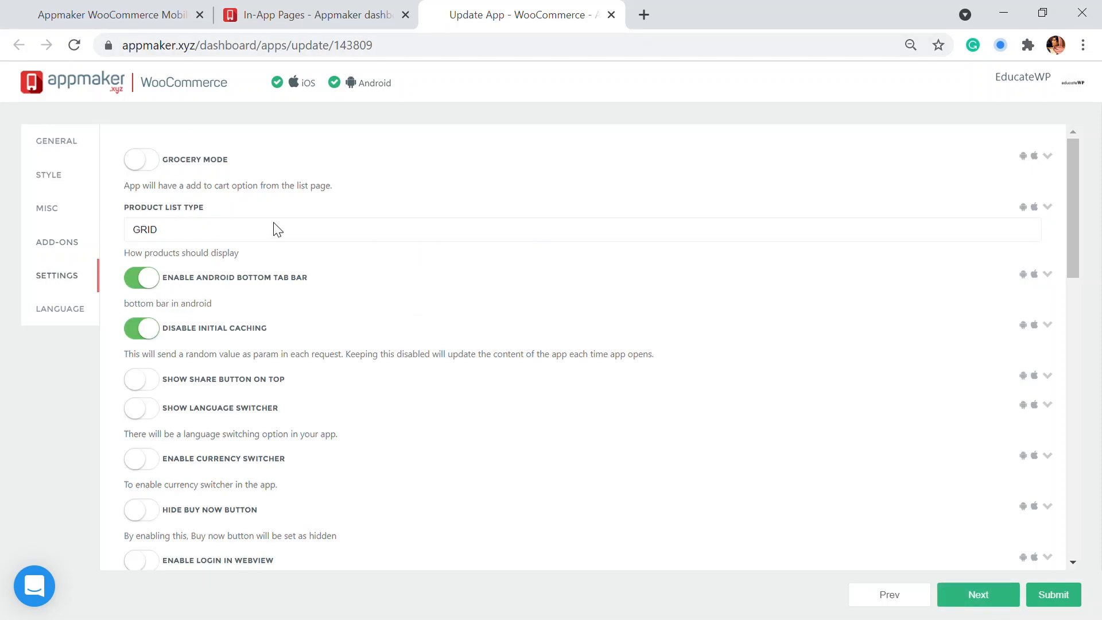
pyautogui.scroll(-6, 332, 356)
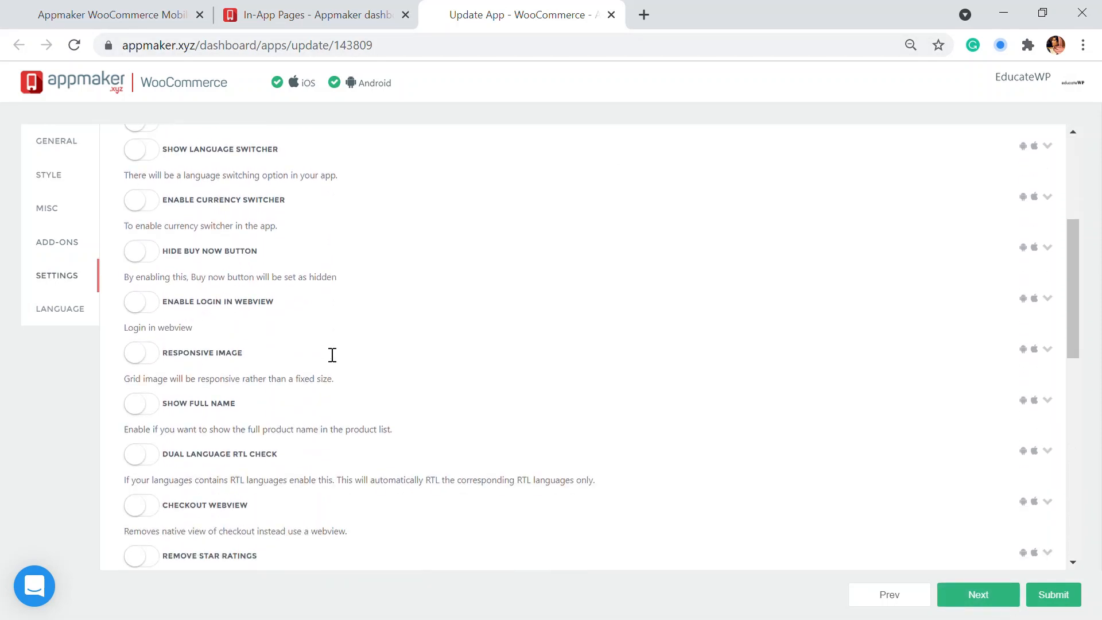
pyautogui.scroll(-10, 329, 360)
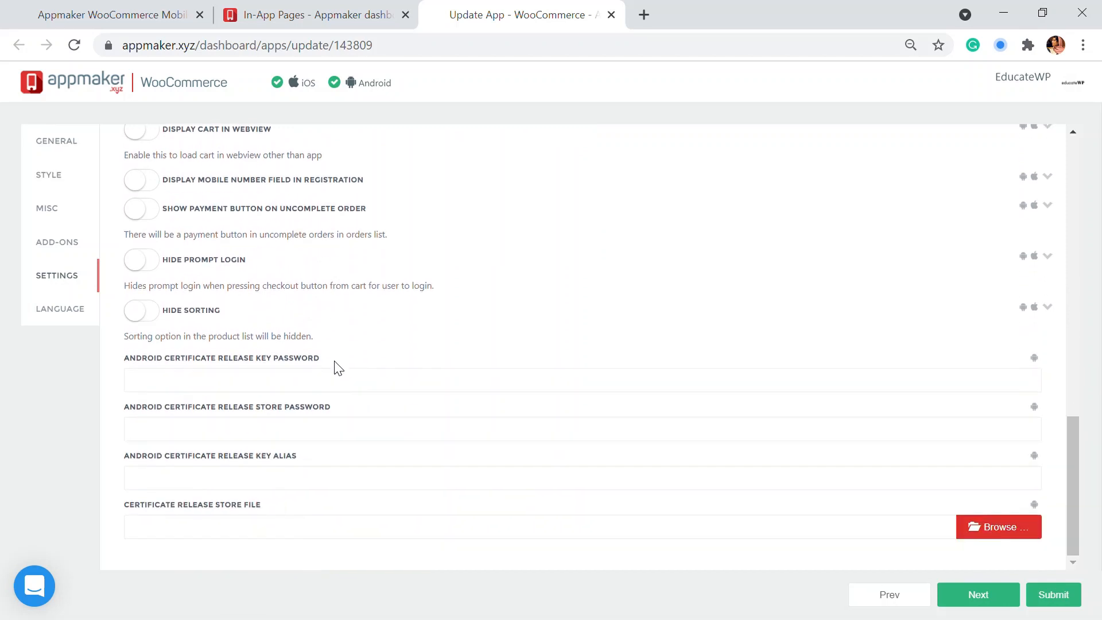
pyautogui.scroll(15, 401, 385)
pyautogui.click(979, 595)
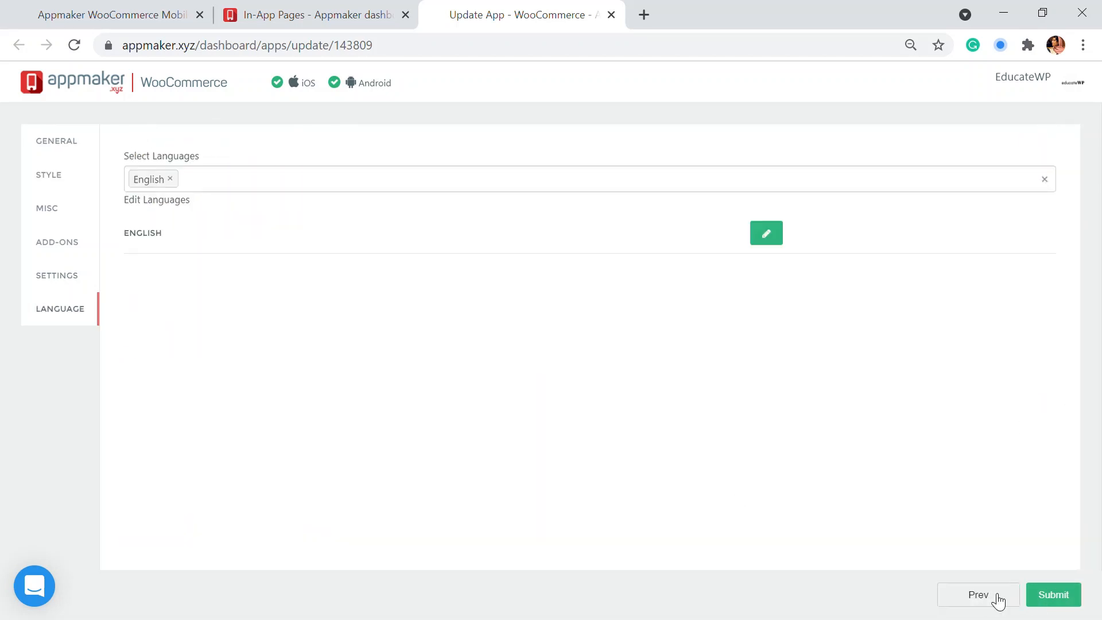
pyautogui.click(1076, 595)
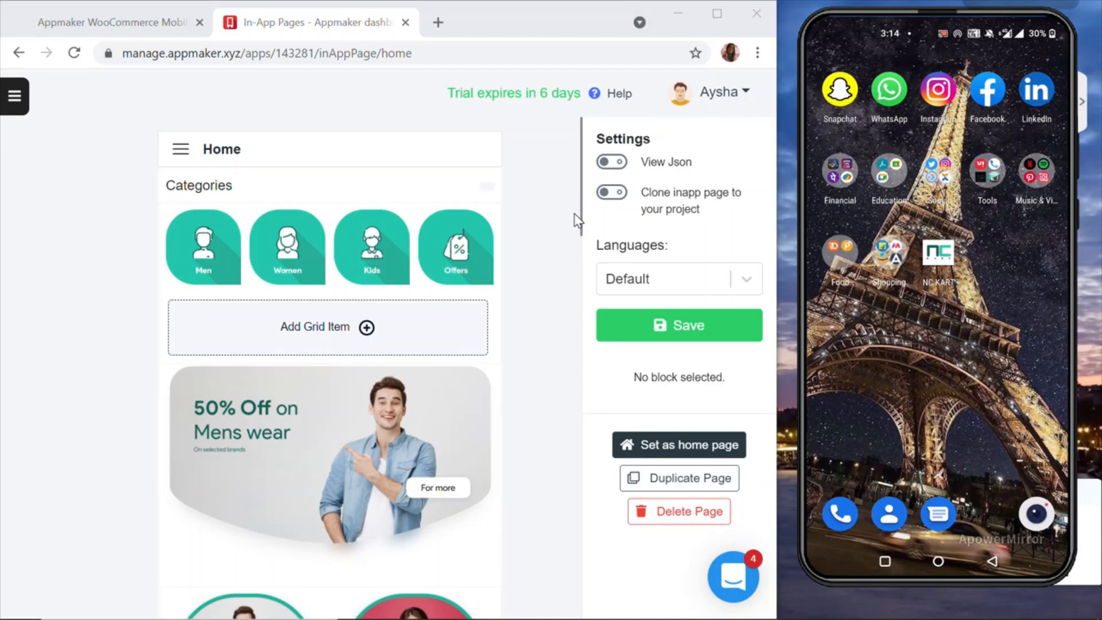
# Step: Look over the Home page in the editor and launch the NC KART app on the mirrored phone
pyautogui.scroll(-3, 457, 307)
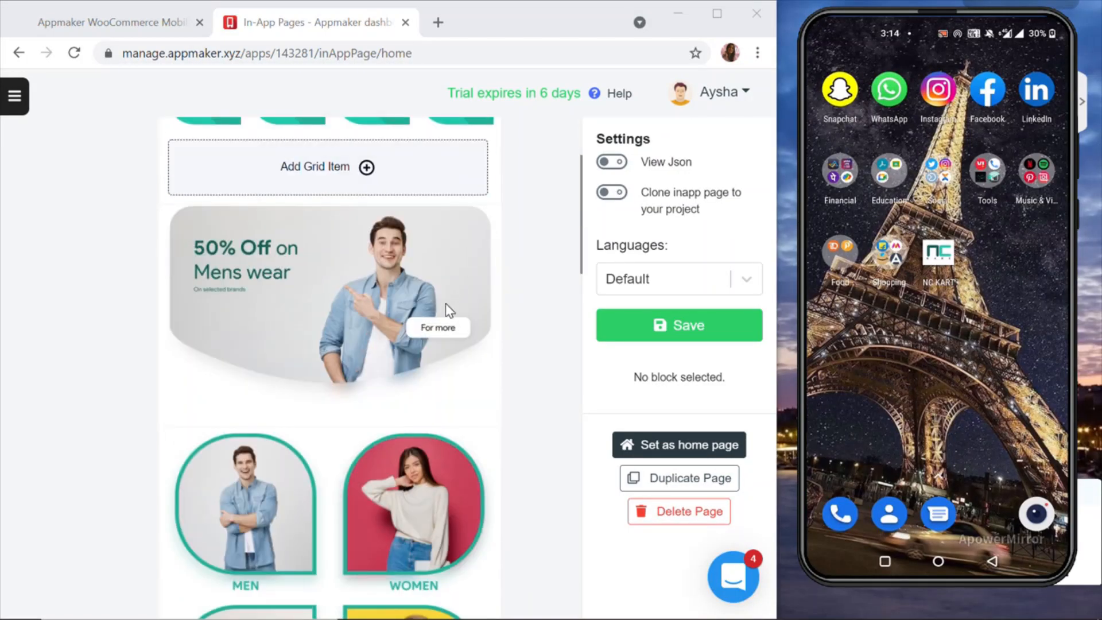
pyautogui.scroll(-1, 450, 310)
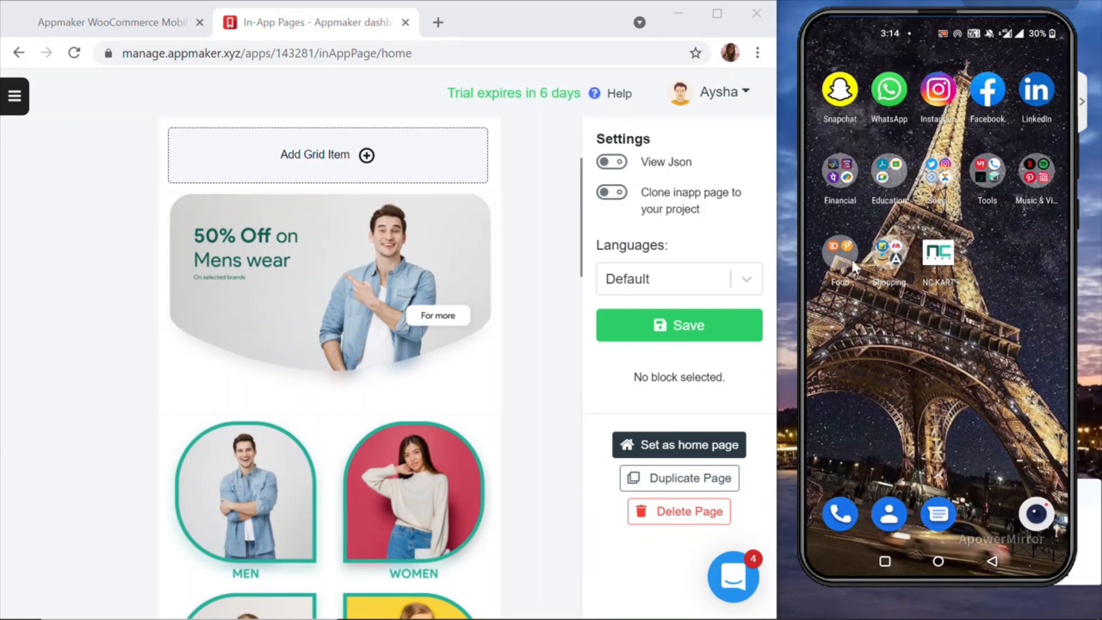
pyautogui.click(933, 252)
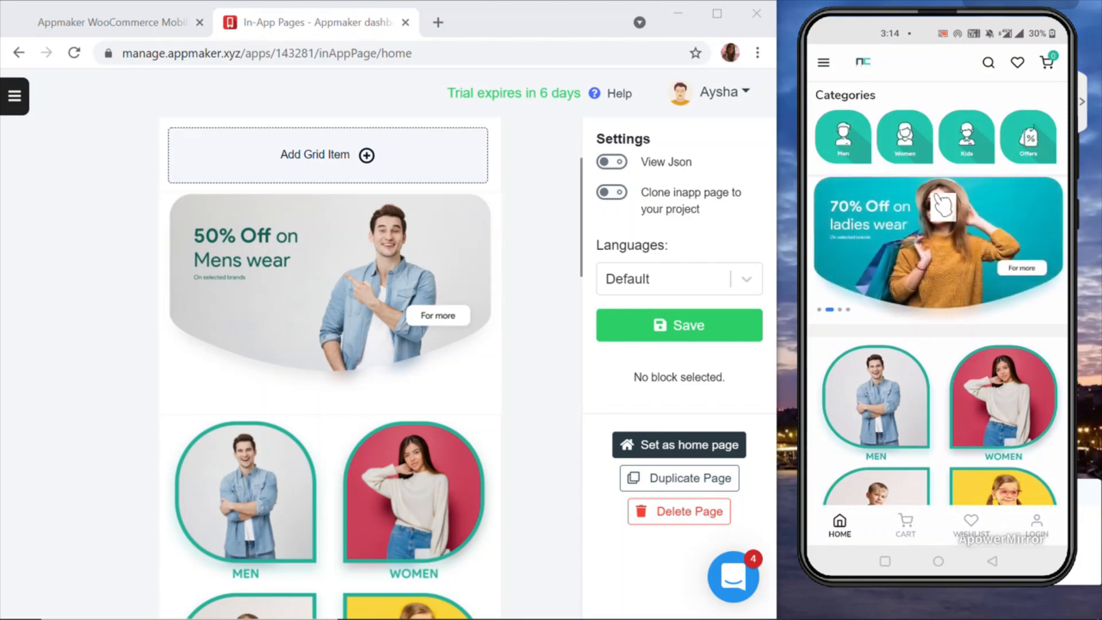
# Step: Compare the Home page's categories, banners and product sections in the editor with the phone app, and open the ladies wear banner
pyautogui.scroll(3, 494, 281)
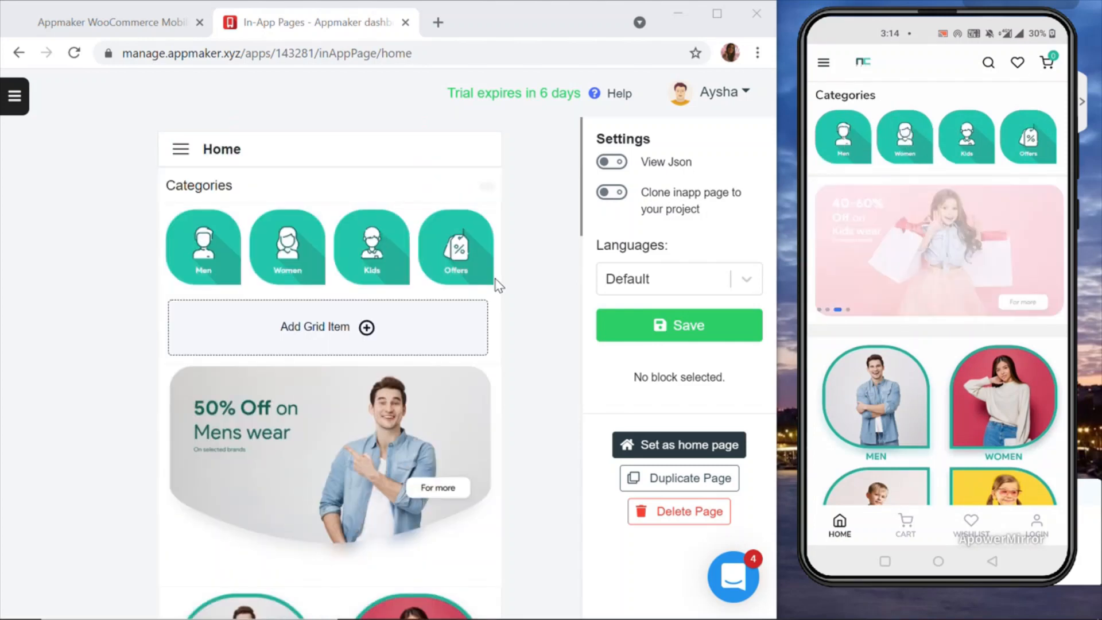
pyautogui.scroll(-7, 428, 264)
pyautogui.scroll(-3, 428, 257)
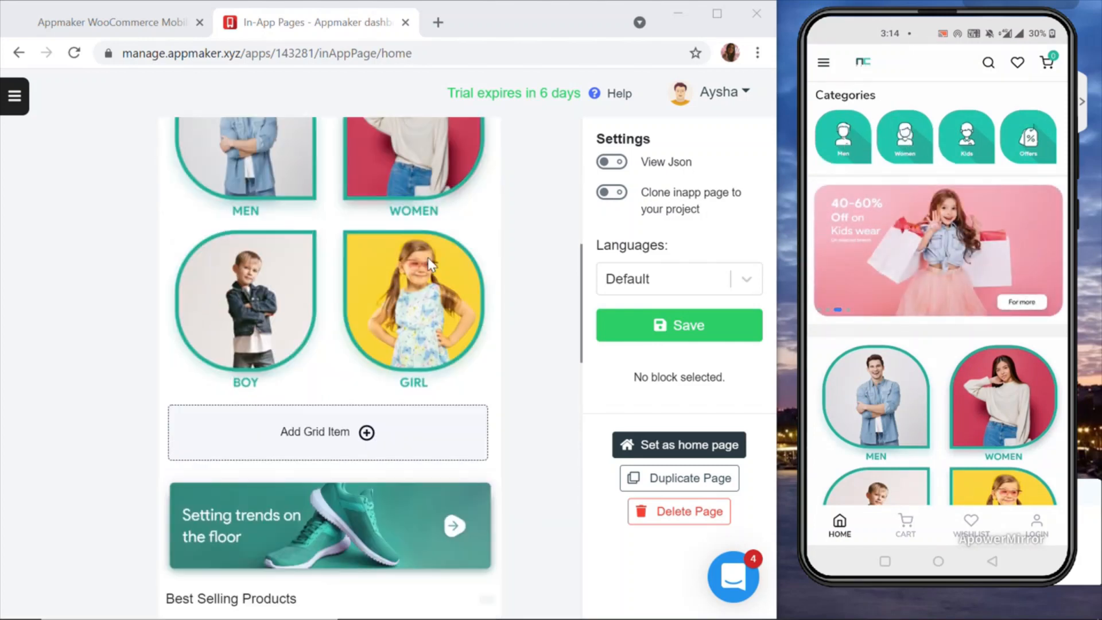
pyautogui.scroll(-5, 985, 307)
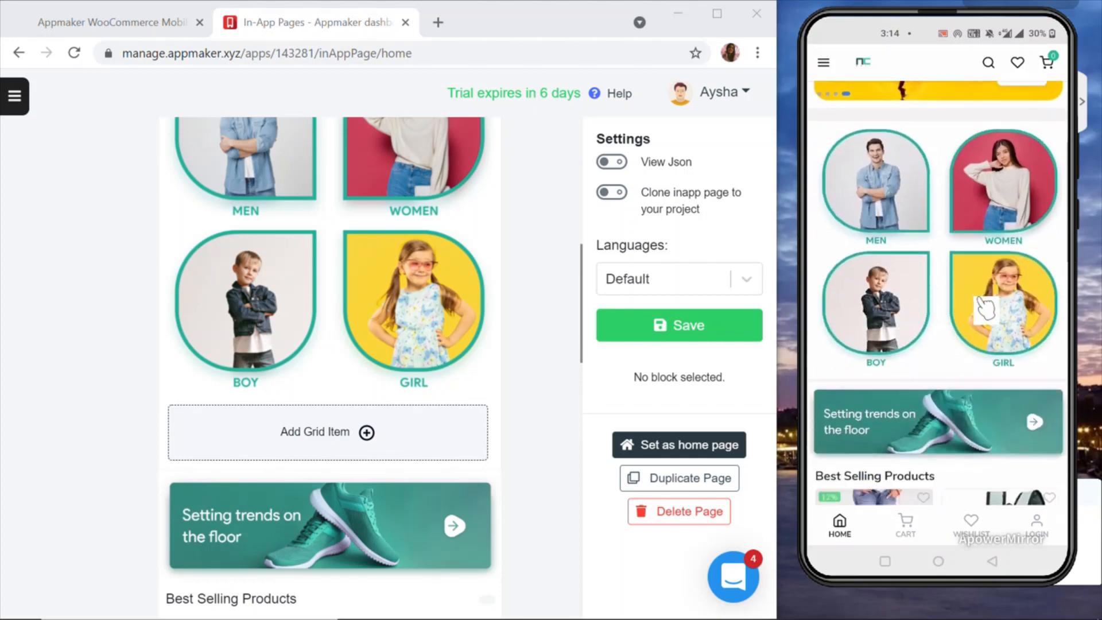
pyautogui.scroll(-8, 985, 308)
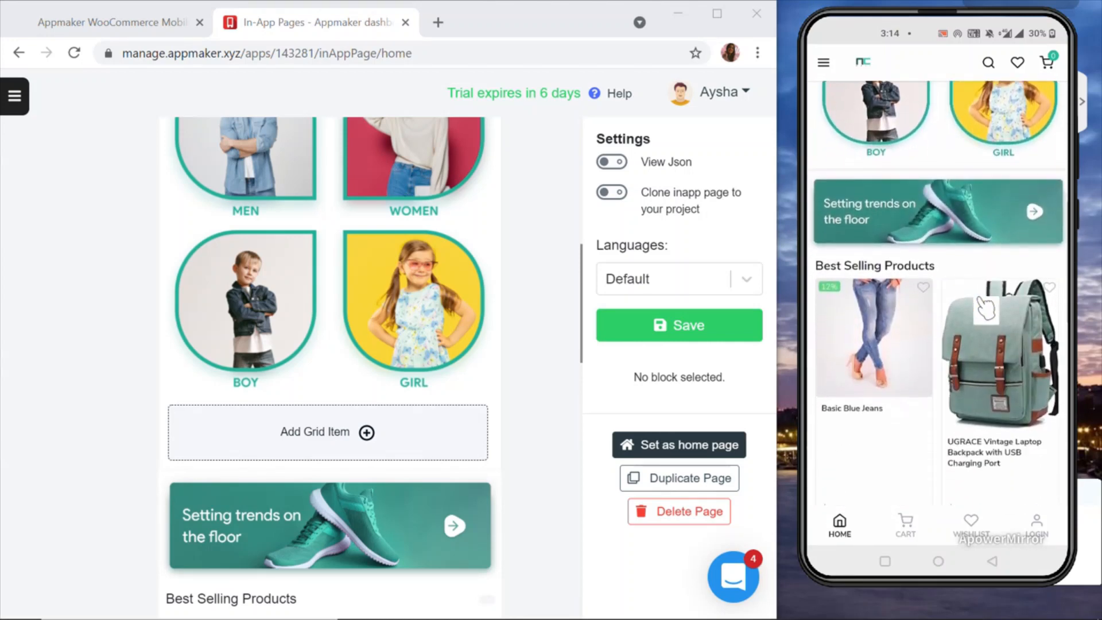
pyautogui.scroll(12, 985, 307)
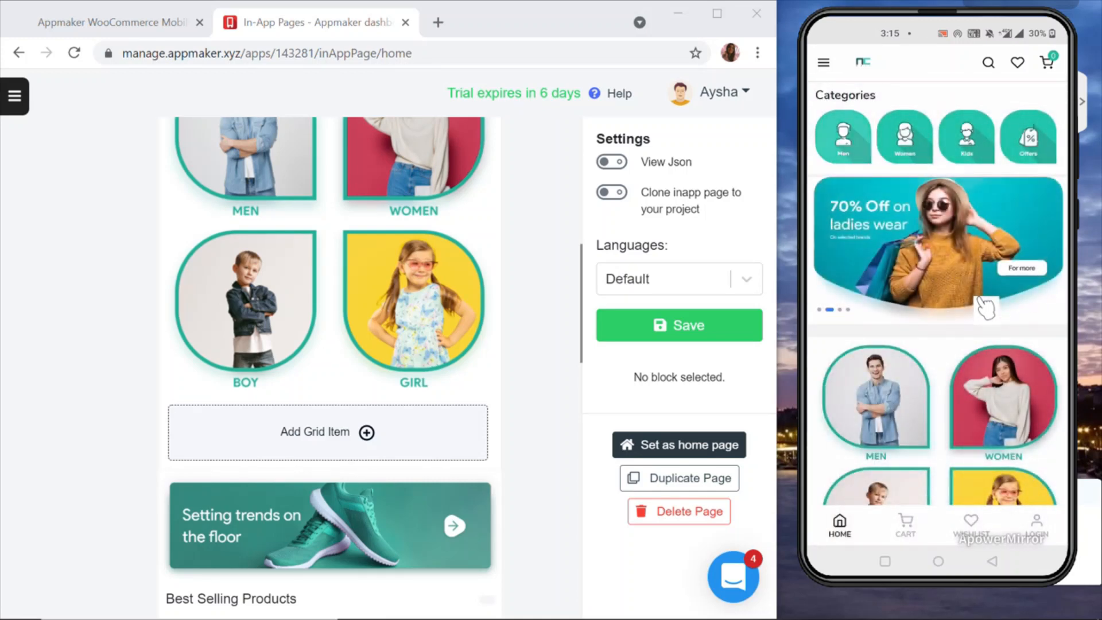
pyautogui.click(985, 308)
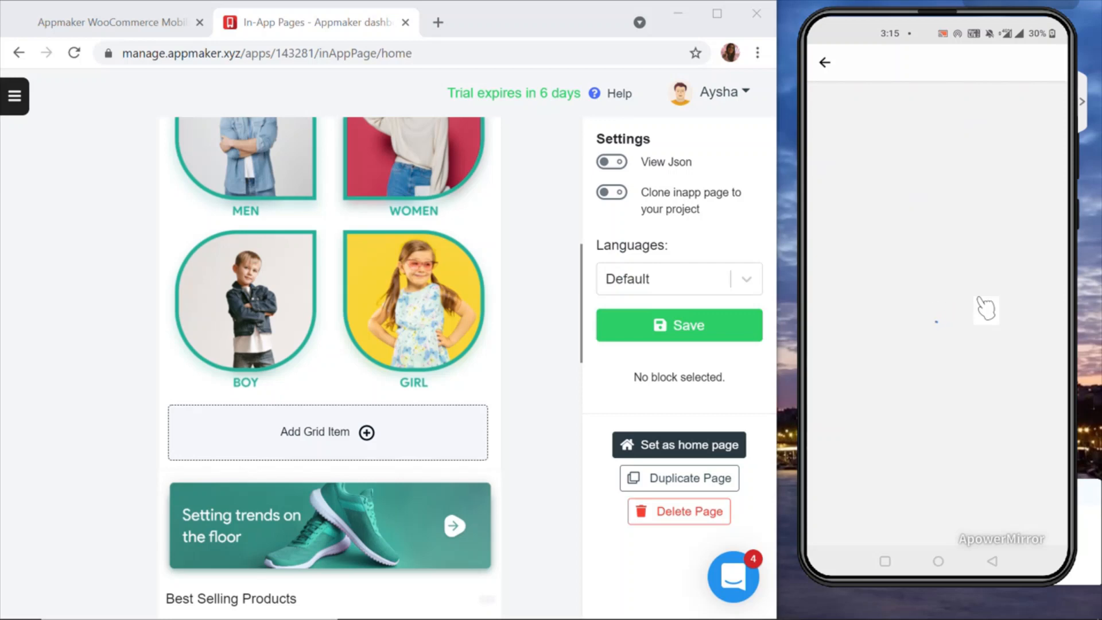
# Step: Compare the Best Selling Products, New Year Gifts and For You sections in the editor with the phone app's home screen
pyautogui.scroll(8, 442, 167)
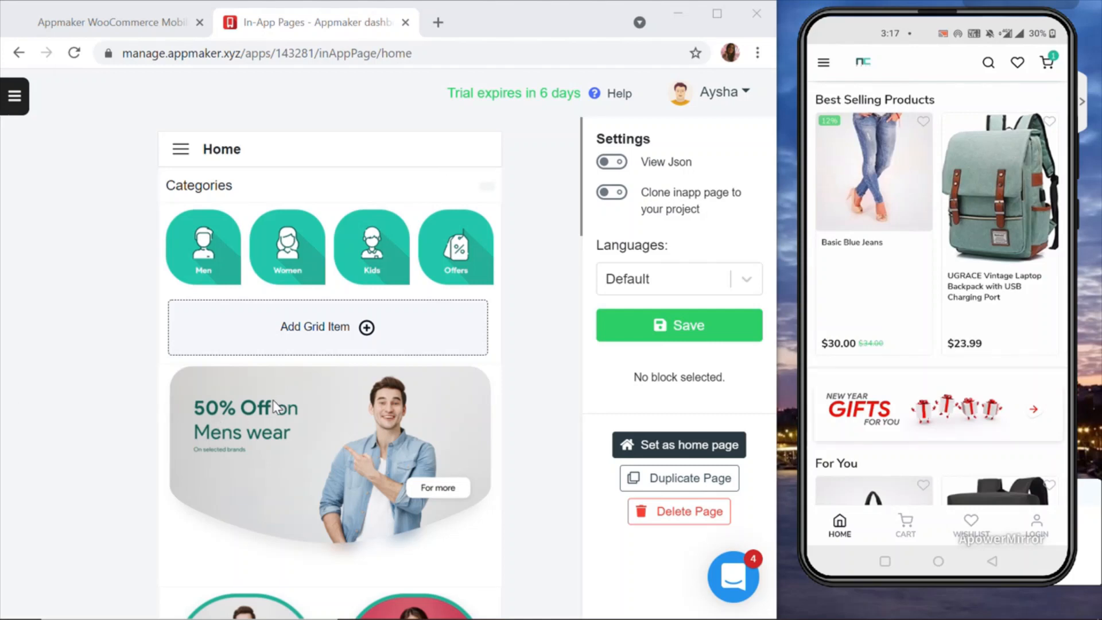
pyautogui.scroll(-15, 284, 375)
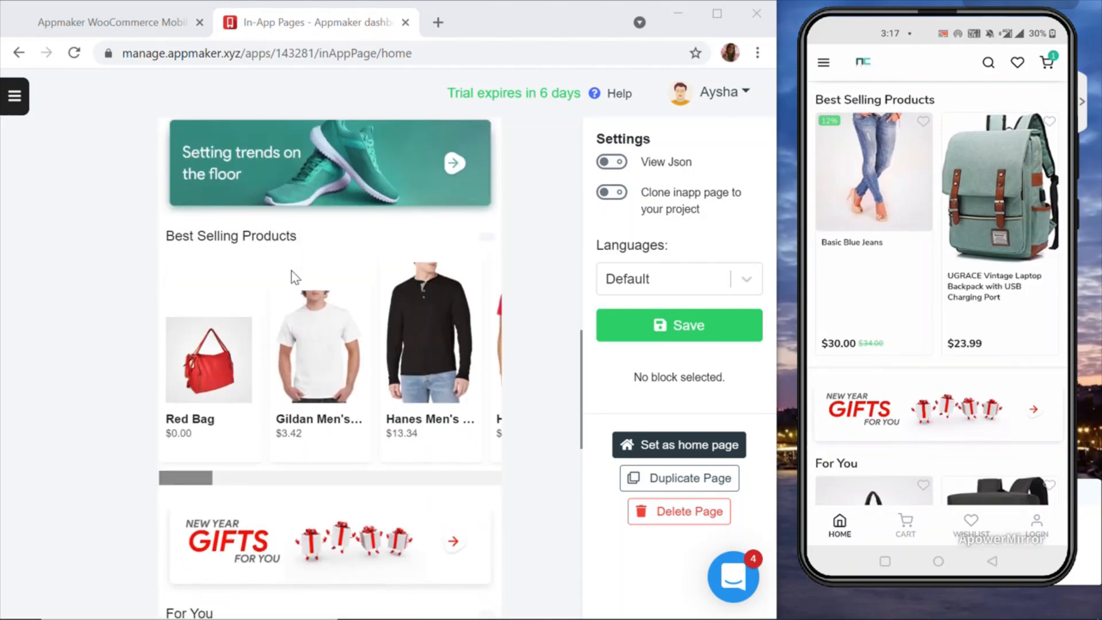
pyautogui.scroll(-5, 294, 277)
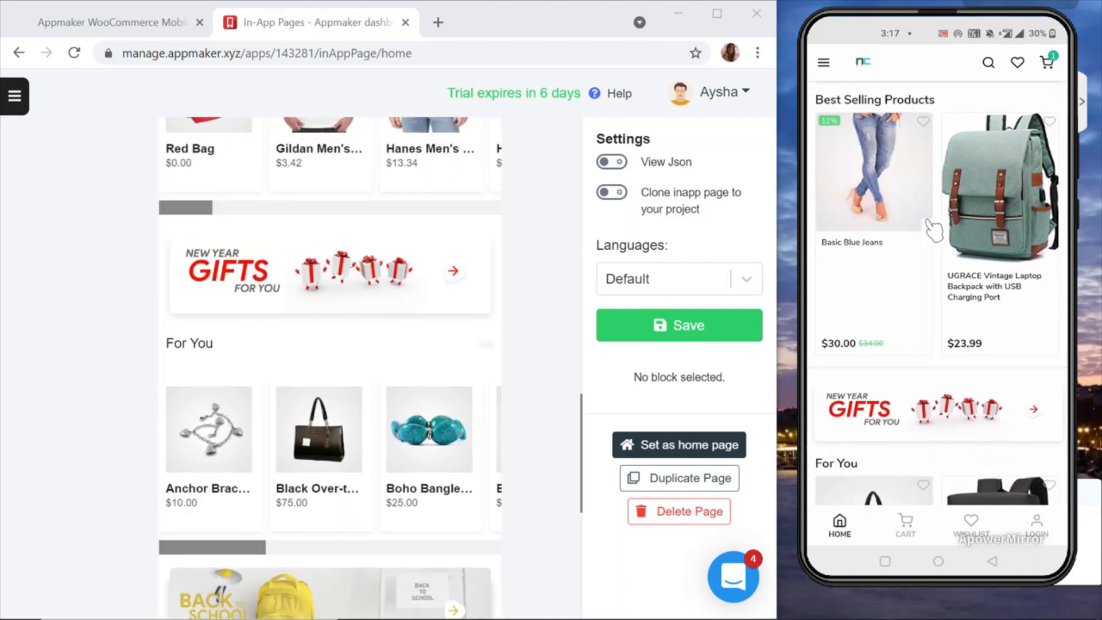
pyautogui.scroll(-3, 928, 222)
pyautogui.scroll(9, 929, 222)
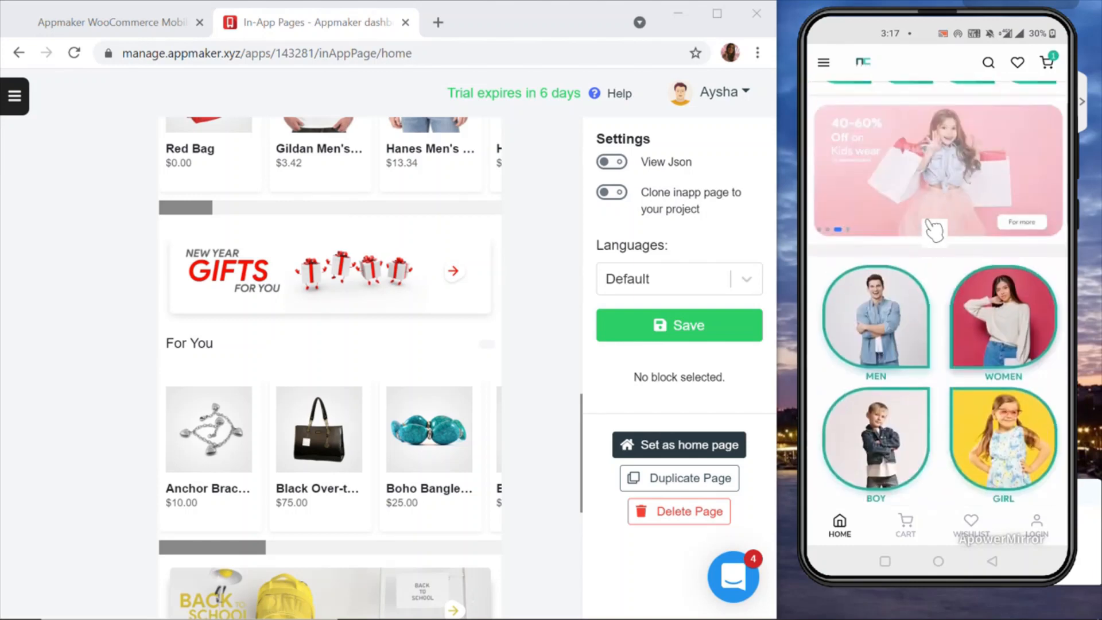
pyautogui.scroll(2, 934, 231)
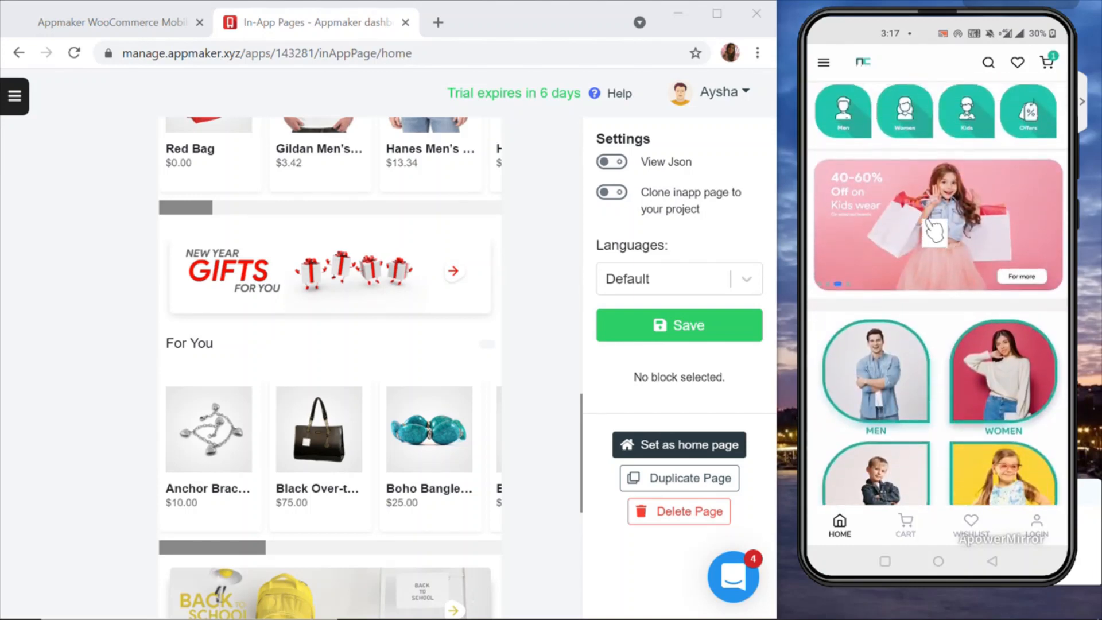